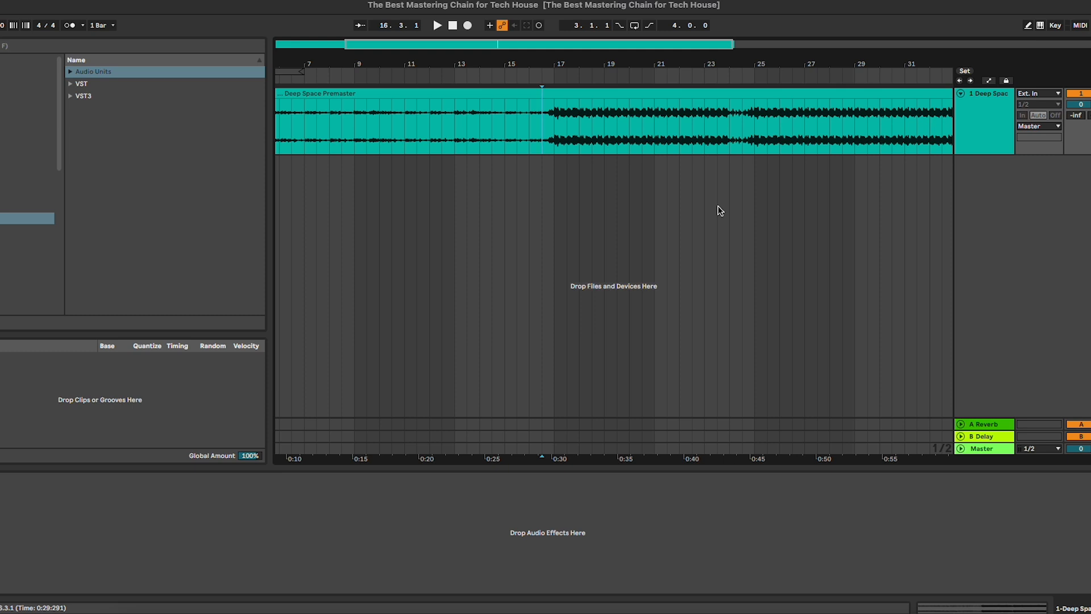
- Play the Deep Space Premaster track from bar 13
scroll(692, 263, left, 1)
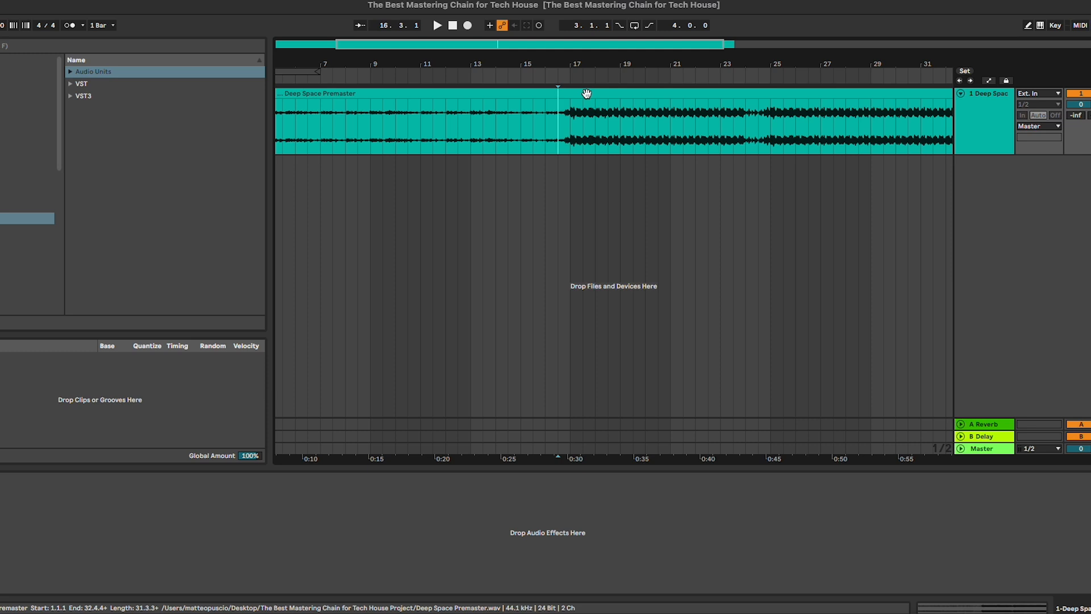
scroll(471, 121, left, 2)
click(489, 117)
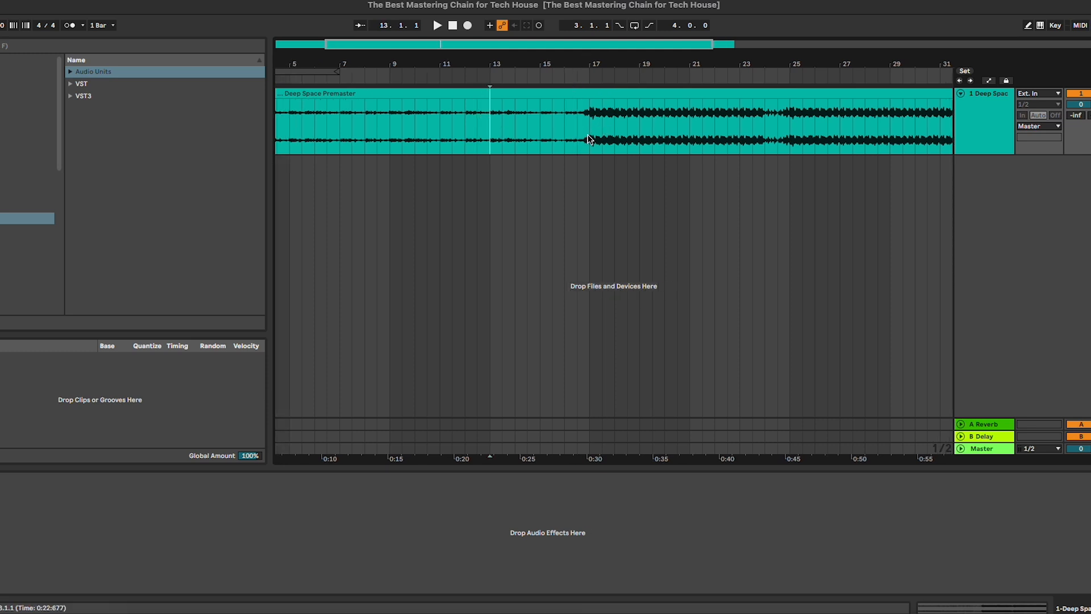
key(space)
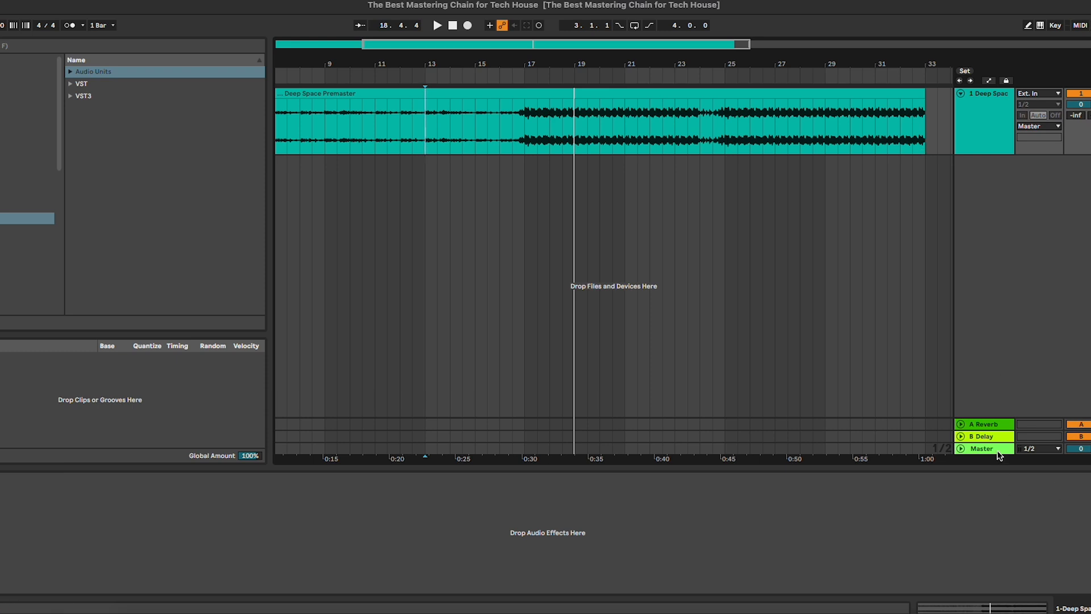
- Add the Plugin Alliance Black Box Analog Design HG-2 Audio Unit to the Master track and clear the plug-in search
click(166, 44)
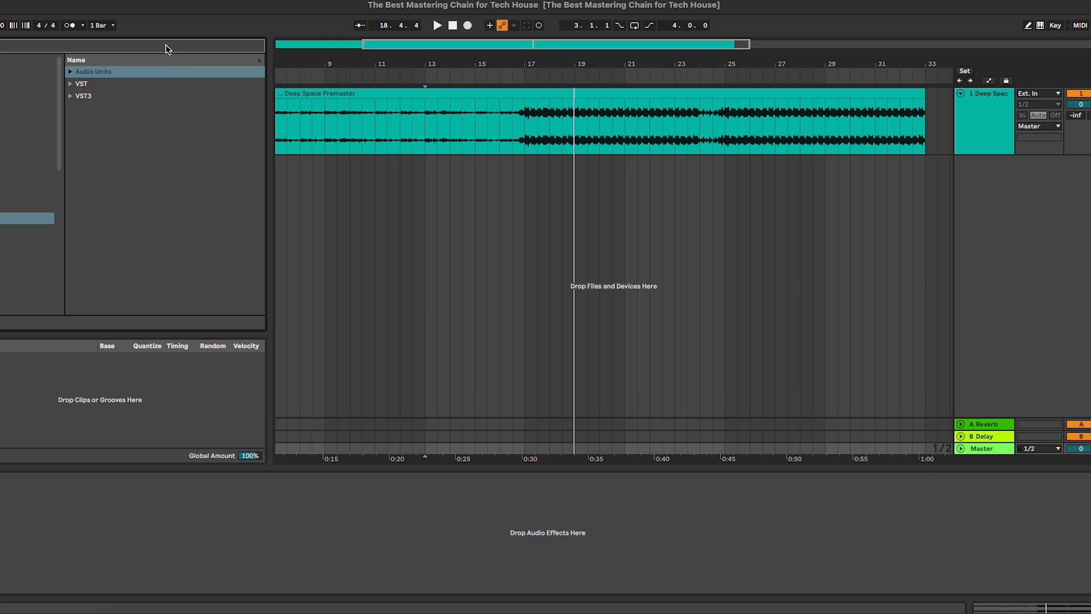
text(p)
click(103, 75)
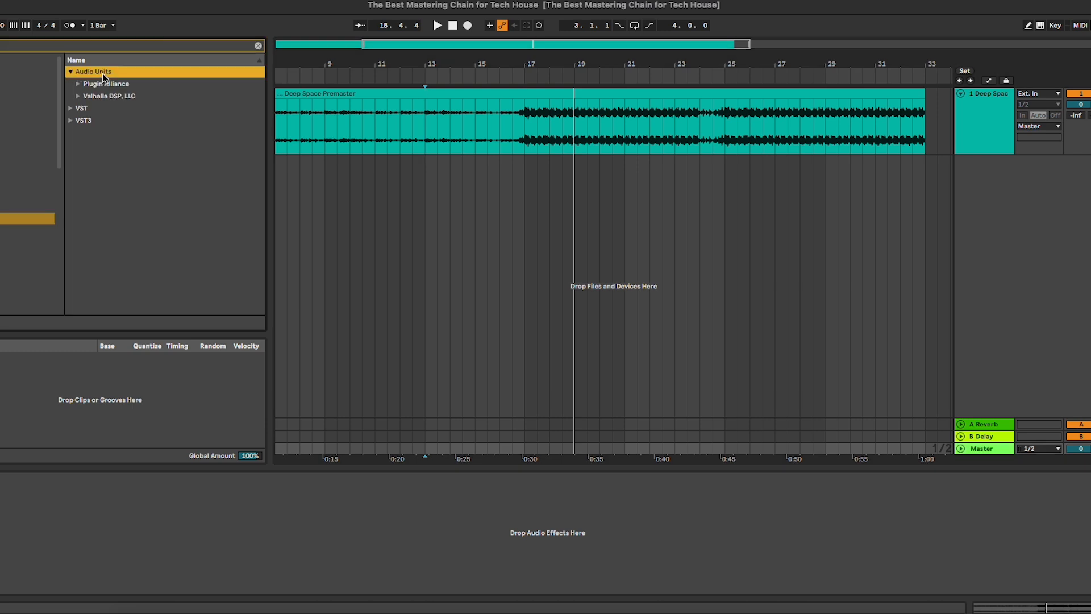
click(108, 84)
drag(130, 95, 353, 537)
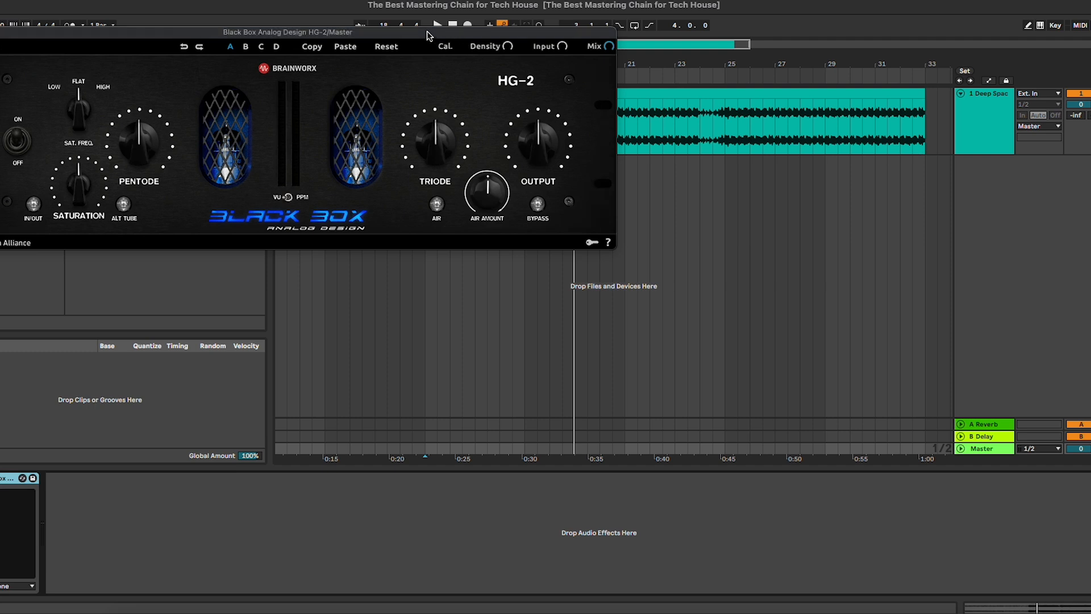
drag(428, 33, 721, 165)
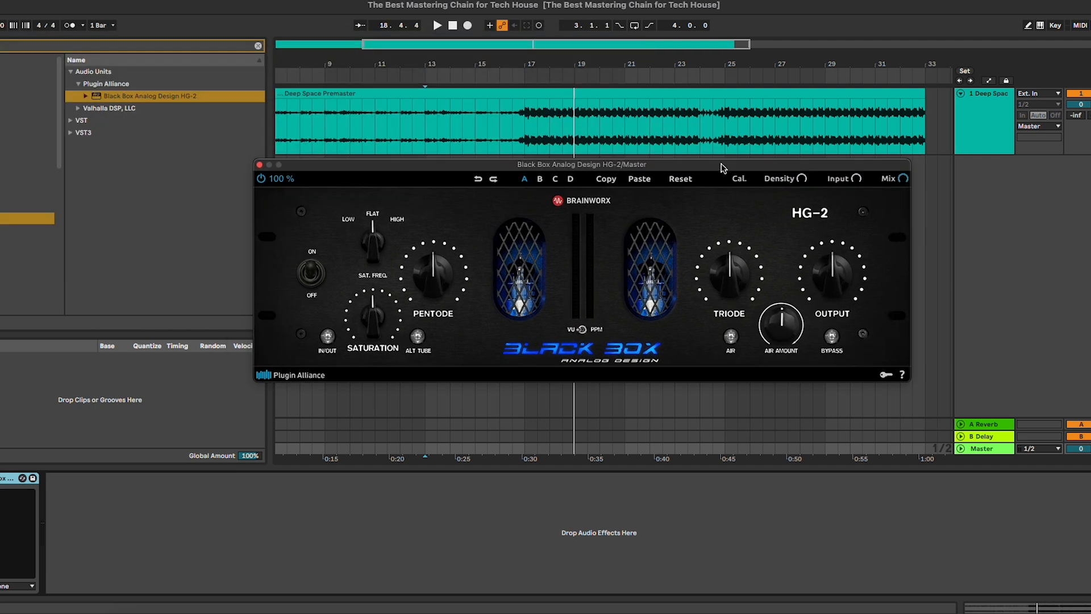
click(78, 83)
click(71, 72)
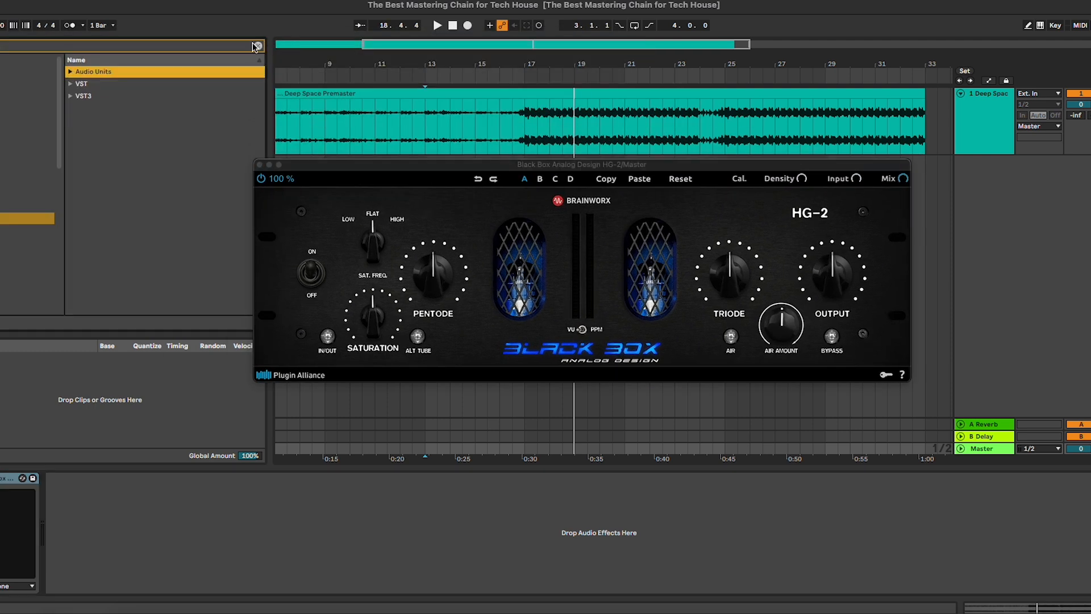
drag(527, 167, 521, 172)
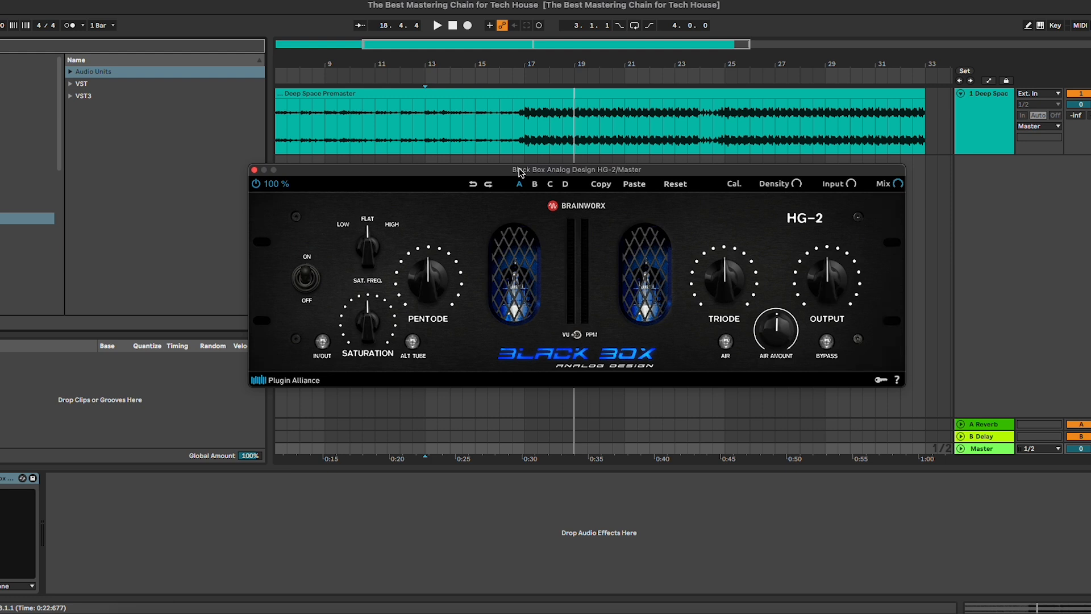
- Loop bars 25 to 33 of the Deep Space Premaster clip
scroll(772, 121, right, 5)
click(770, 95)
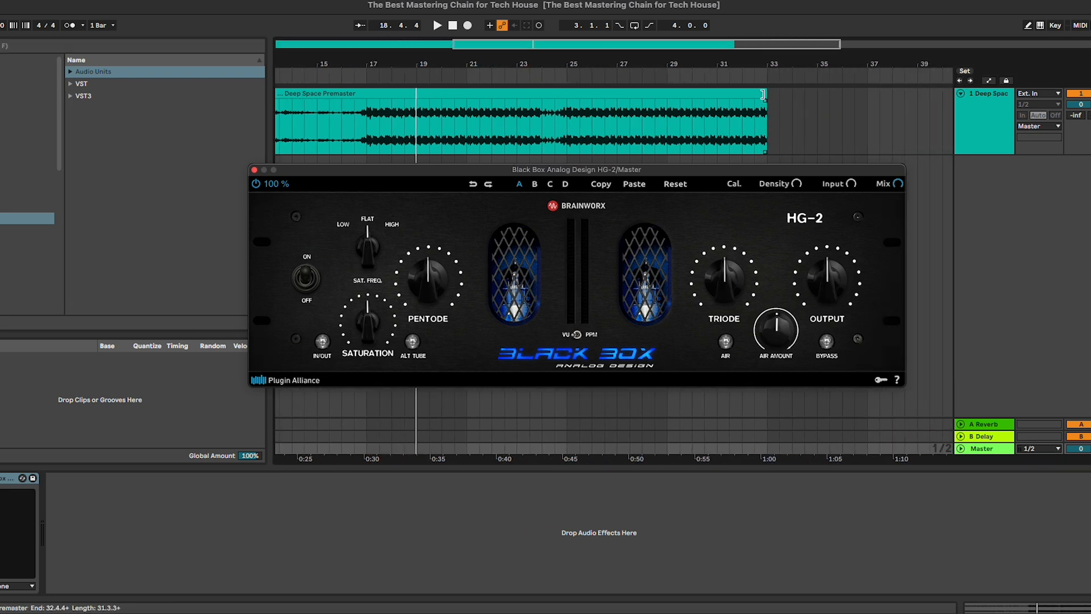
click(564, 76)
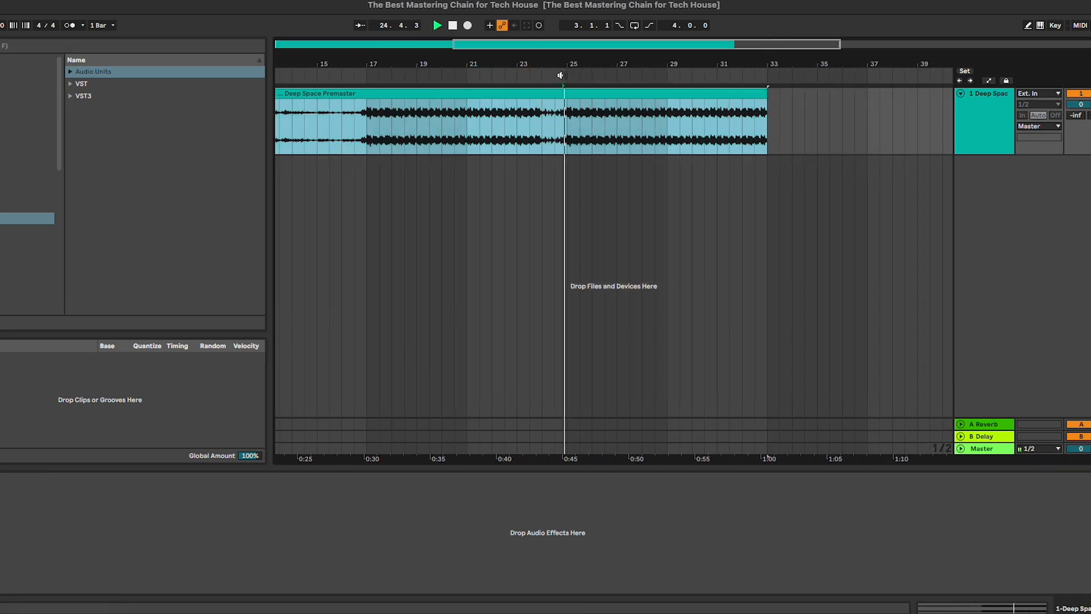
drag(567, 126, 766, 128)
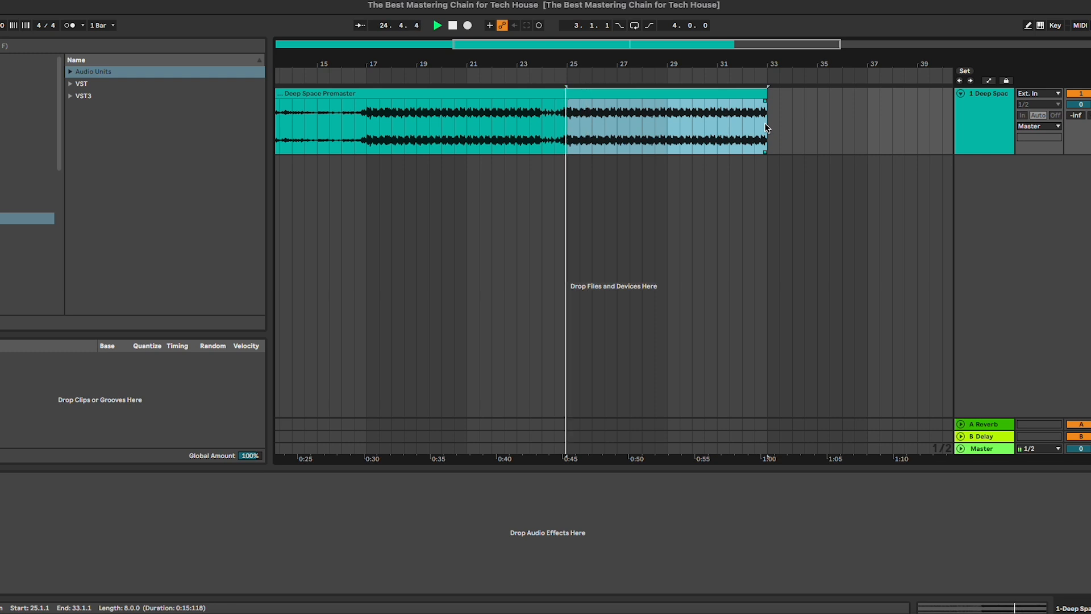
key(super+l)
- Play the loop and raise the Pentode and Triode of the Master track's HG-2 slightly above centre
click(980, 449)
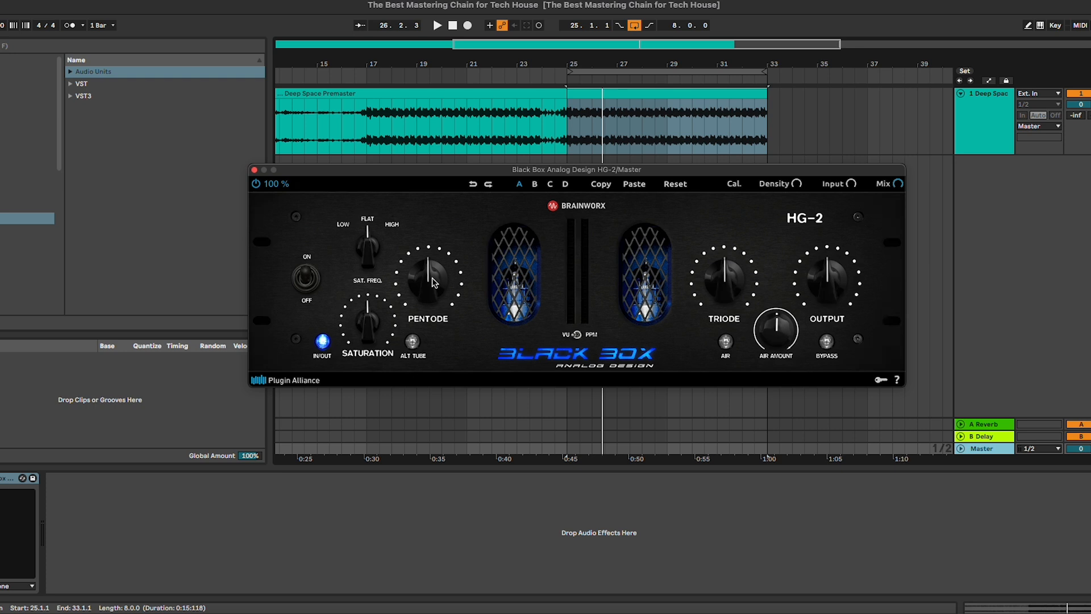
key(space)
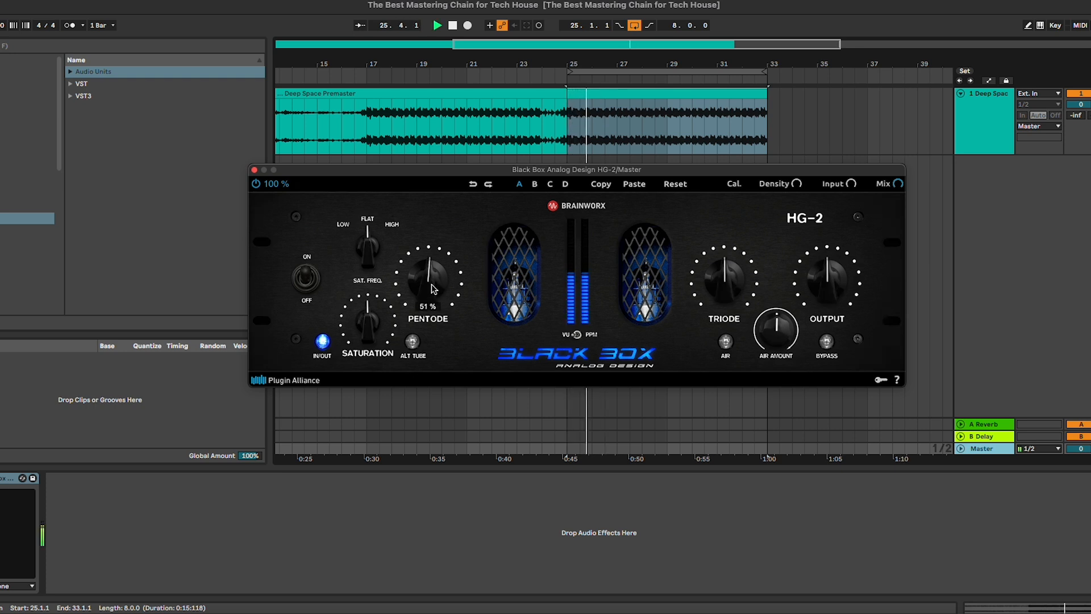
mouse_move(433, 286)
mouse_down()
mouse_move(433, 259)
mouse_move(428, 282)
mouse_up()
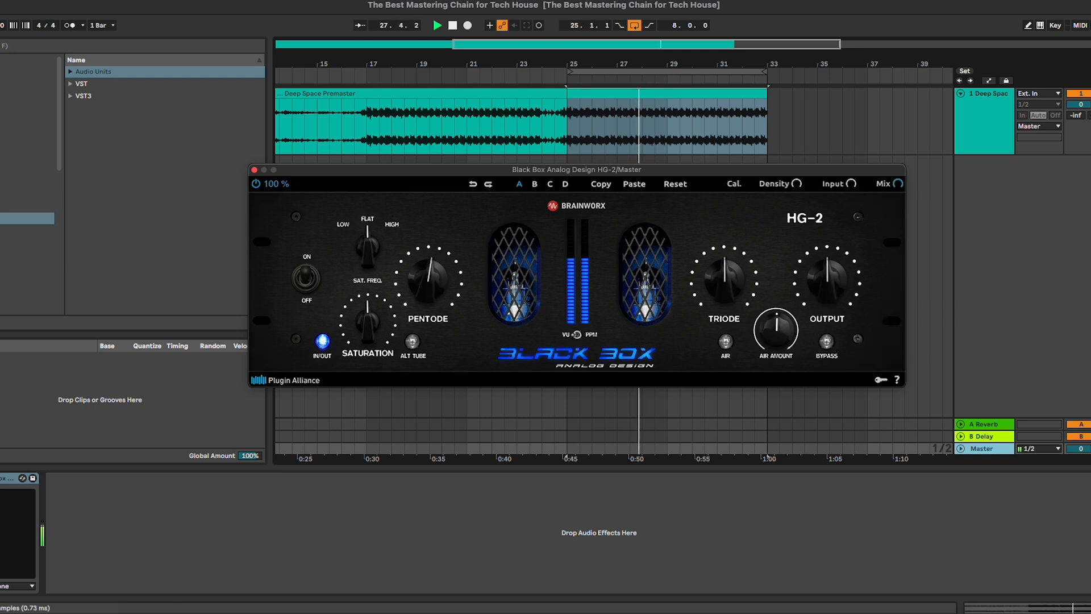
click(2, 478)
mouse_move(725, 279)
mouse_down()
mouse_move(733, 208)
mouse_move(726, 348)
mouse_move(751, 313)
mouse_move(733, 289)
mouse_up()
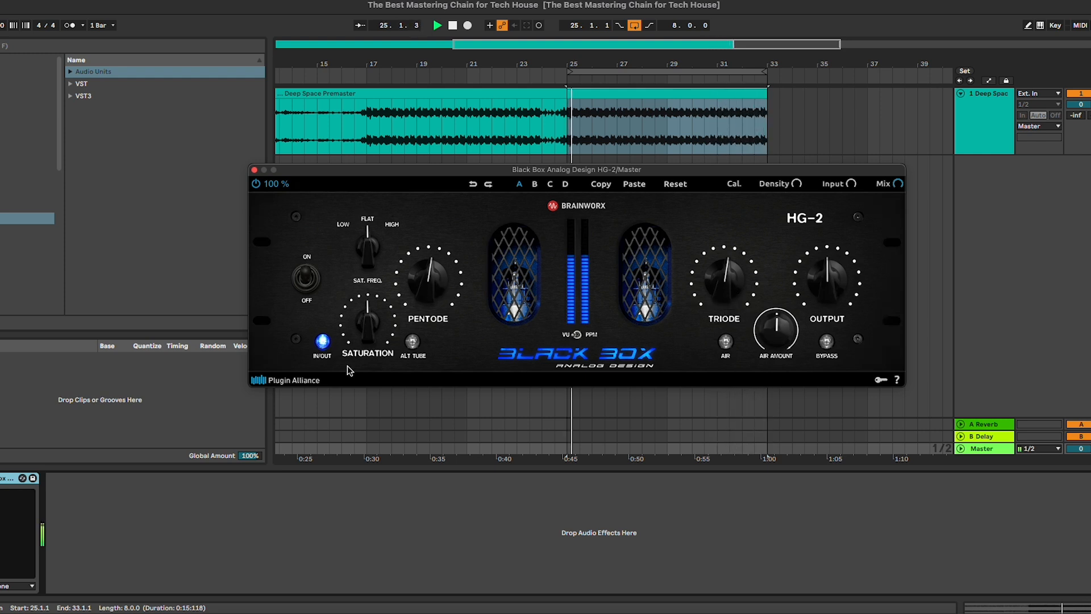
- Try higher and lower Saturation amounts on the HG-2 and set it to 35 %
mouse_move(368, 330)
drag(368, 330, 377, 415)
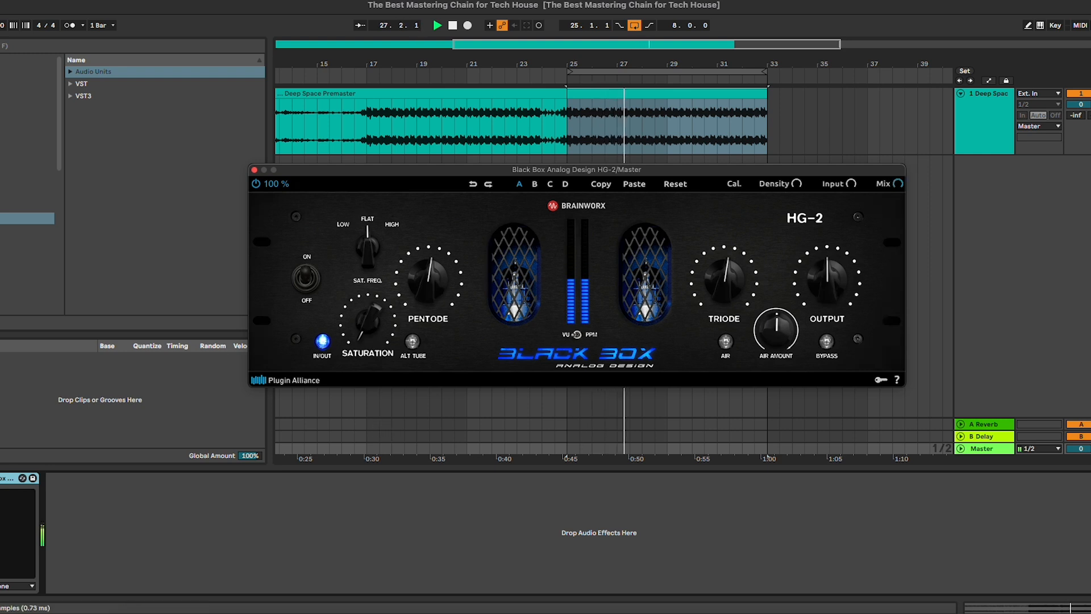
click(1, 478)
drag(375, 322, 397, 310)
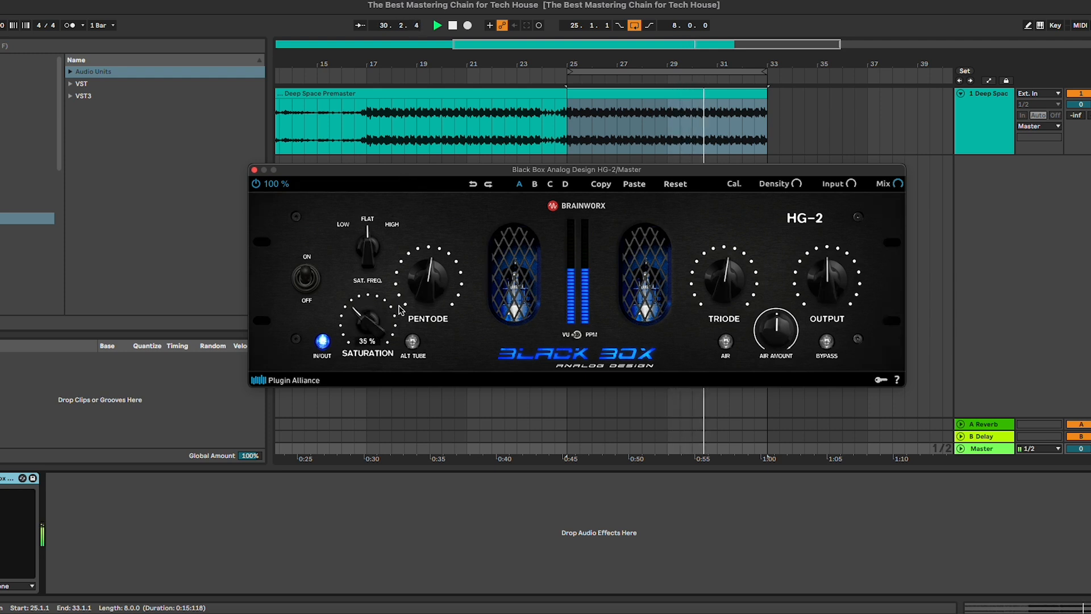
- Compare the loop with the HG-2 switched off and on, lower its Saturation slightly, and close the plug-in
click(307, 285)
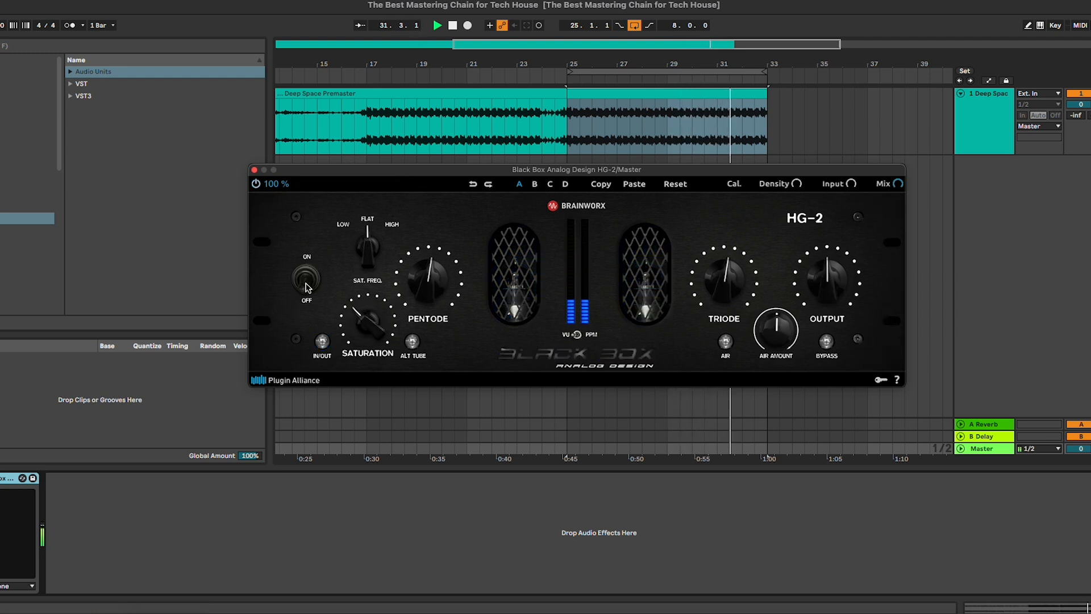
click(306, 283)
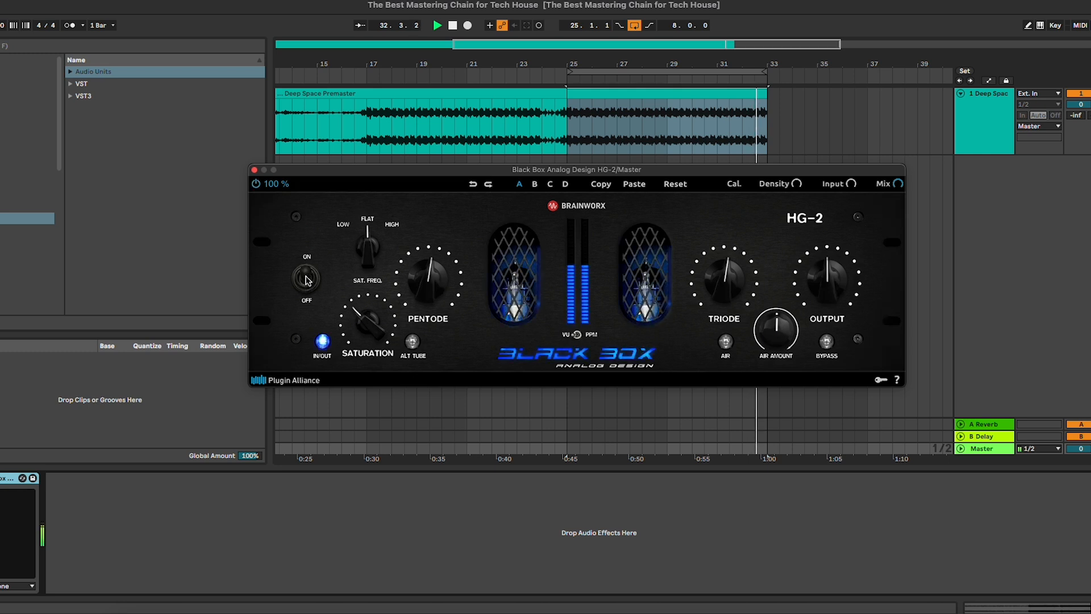
drag(374, 323, 371, 326)
key(space)
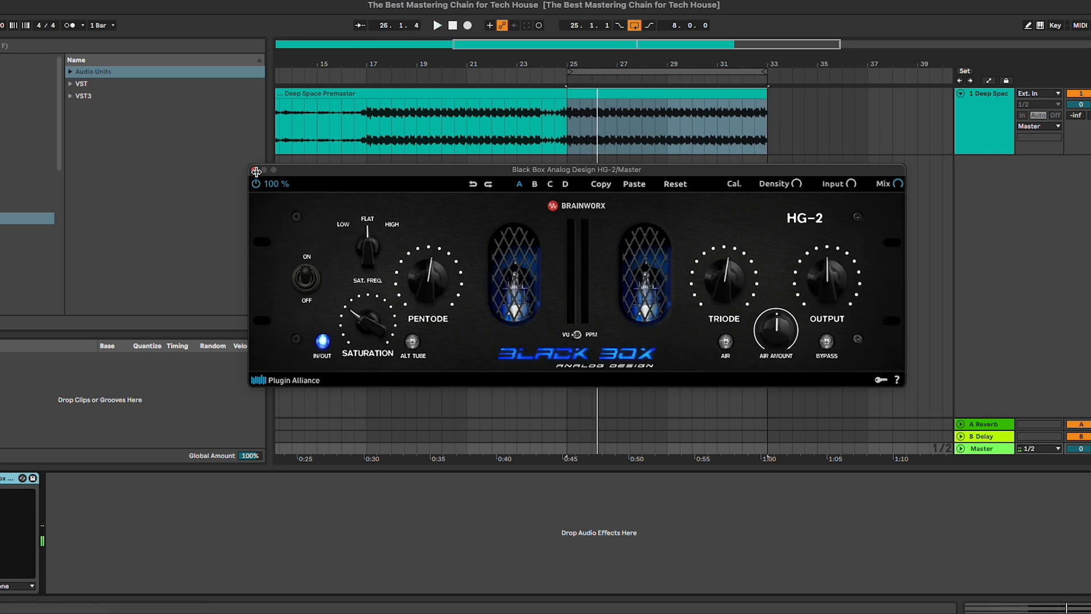
click(256, 171)
- Add the Voxengo SPAN Audio Unit after the HG-2 on the Master track, clear the search and close its window
click(128, 50)
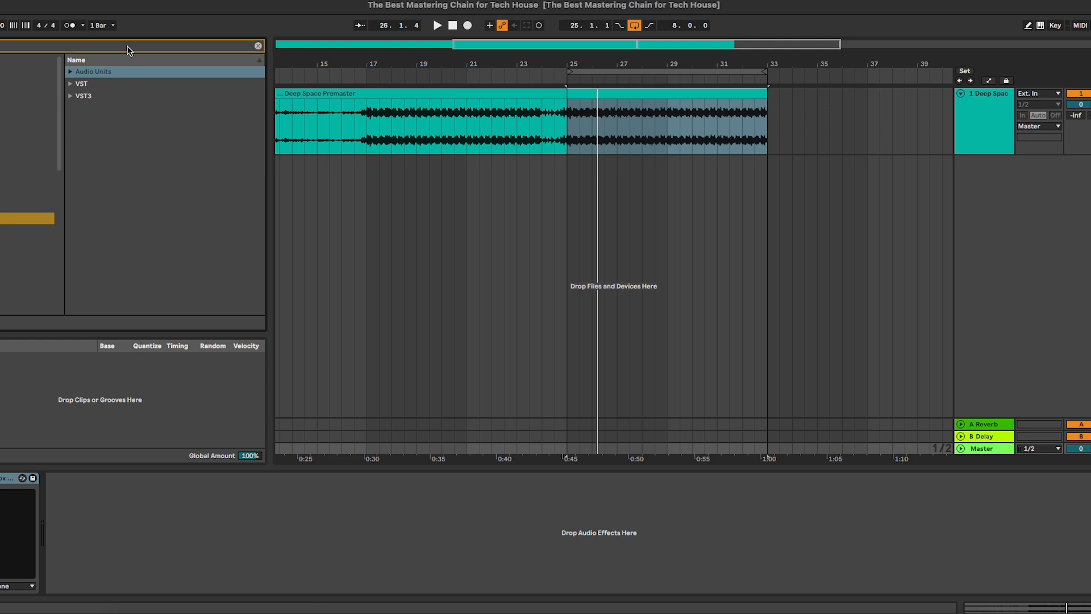
double_click(109, 72)
double_click(110, 83)
double_click(113, 96)
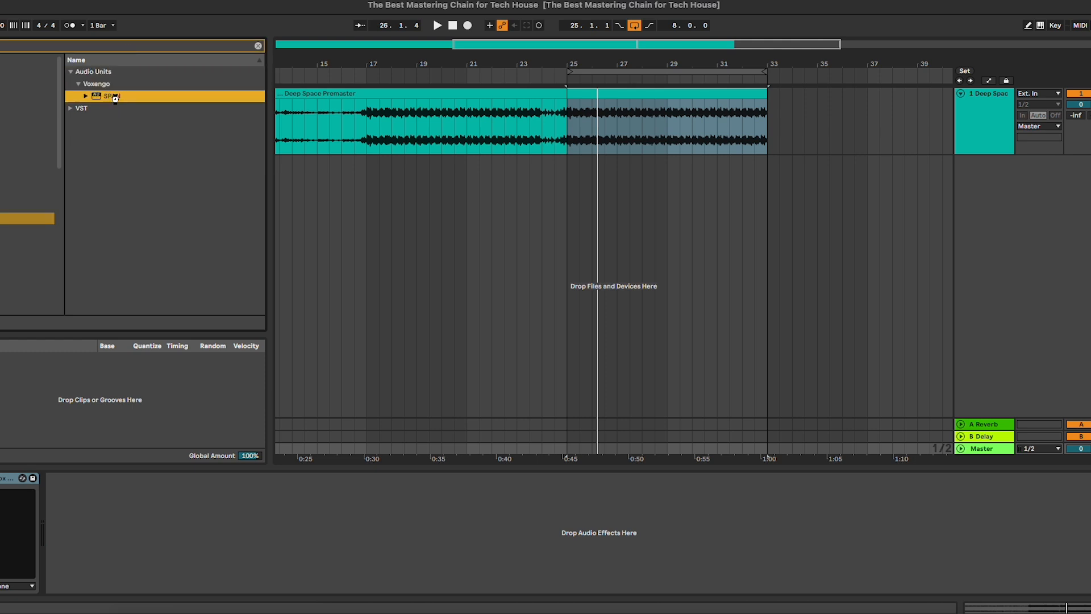
drag(472, 180, 547, 179)
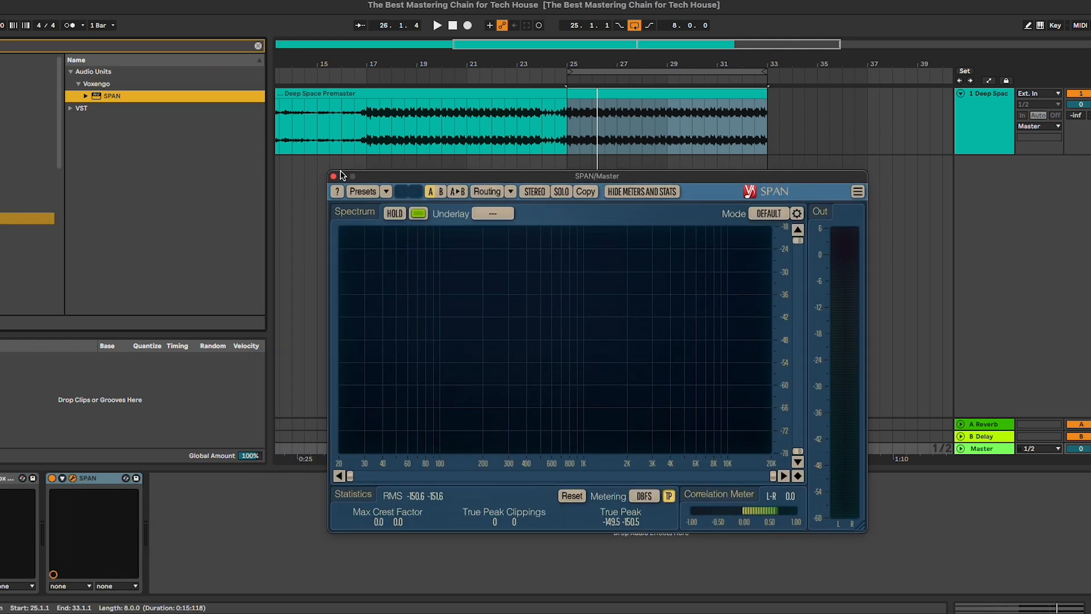
click(79, 84)
click(71, 72)
click(258, 46)
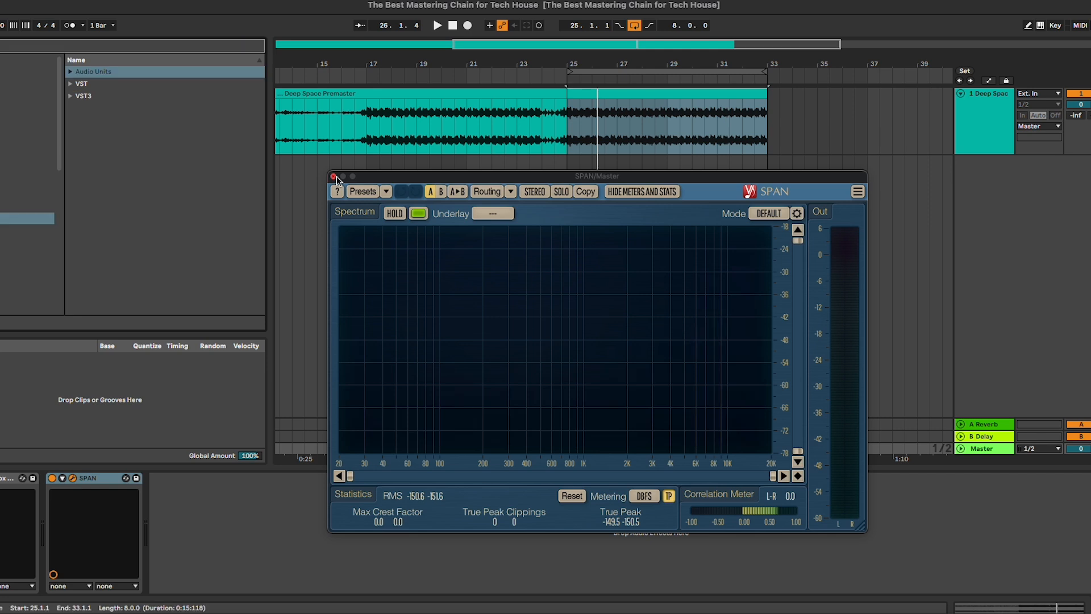
click(334, 176)
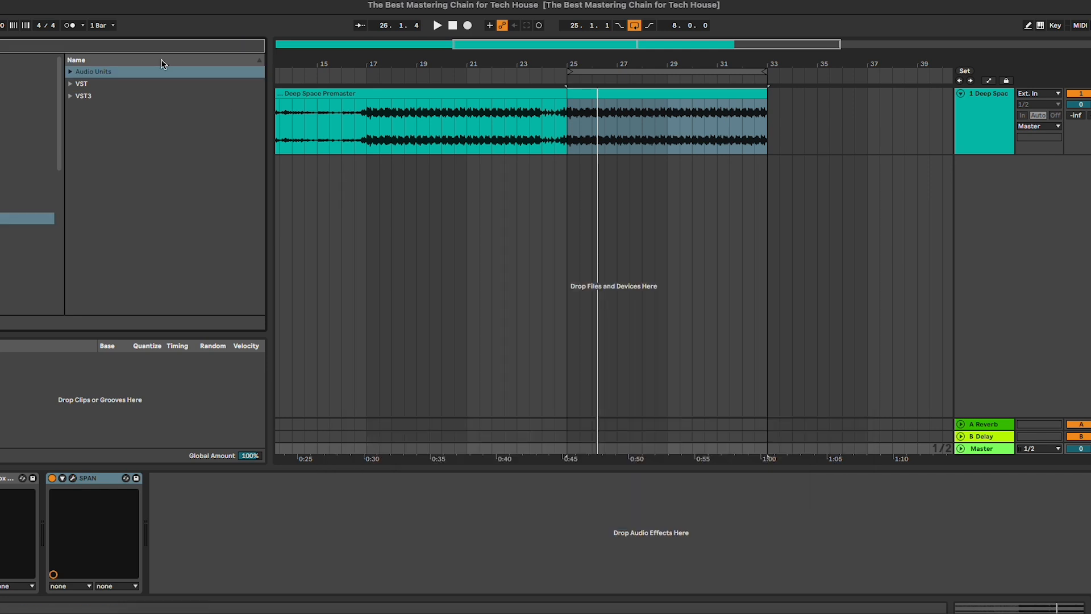
- Search the plug-ins for "image" and insert Ozone 9 Imager between the HG-2 and SPAN on the Master track
text(image)
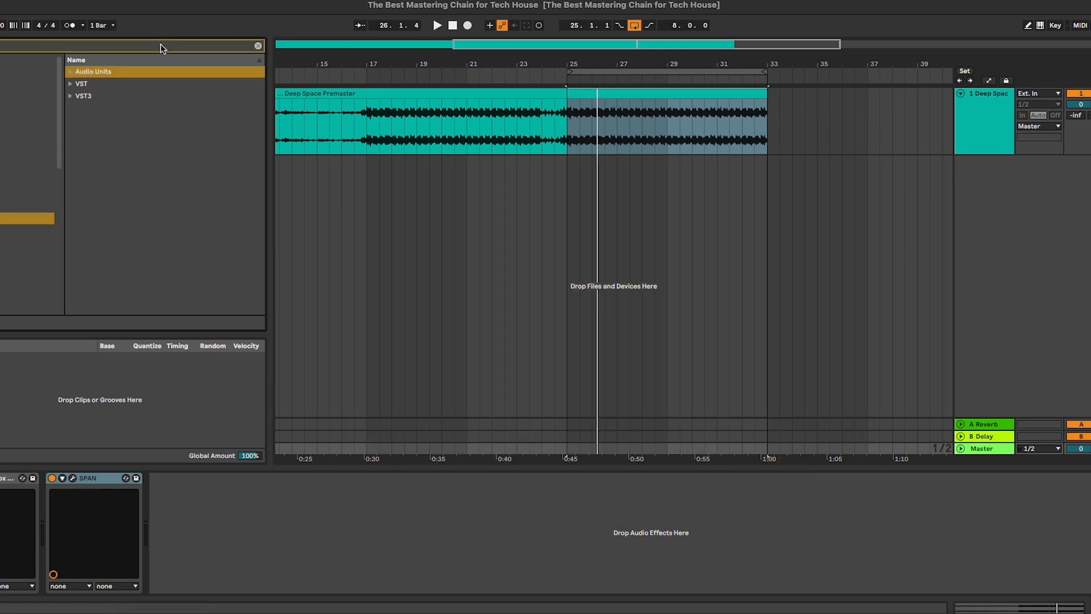
click(106, 72)
click(114, 96)
drag(140, 114, 94, 496)
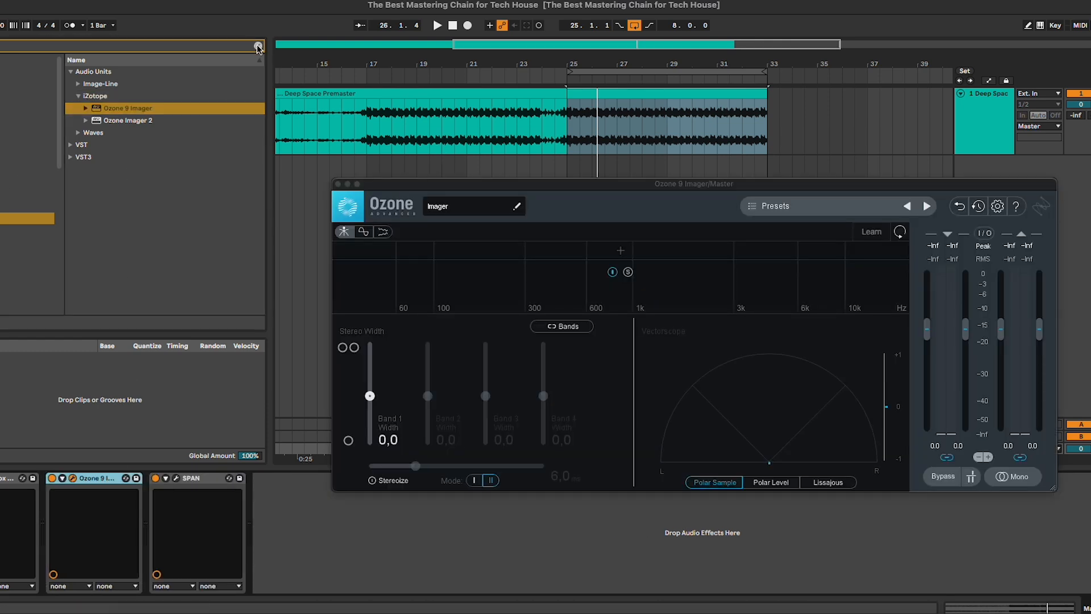
click(259, 46)
- Insert a Utility audio effect between the HG-2 and Ozone 9 Imager on the Master track
click(13, 182)
click(122, 158)
drag(120, 219, 72, 564)
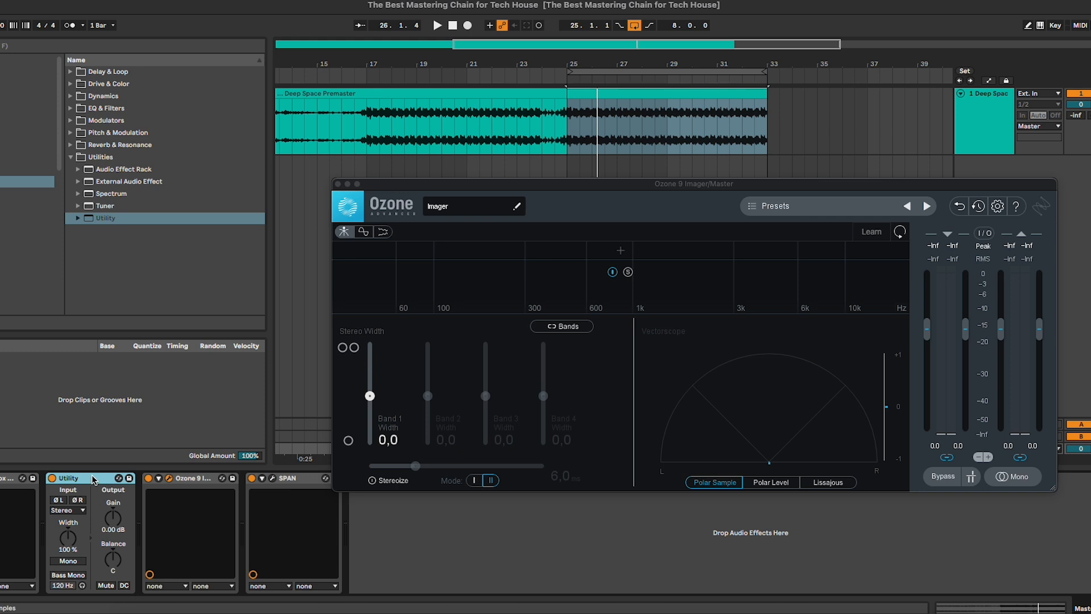
- Group the Utility into an Audio Effect Rack, show its chain list and duplicate the chain to make three chains
key(super+g)
click(53, 512)
click(89, 510)
key(super+d)
key(super+d)
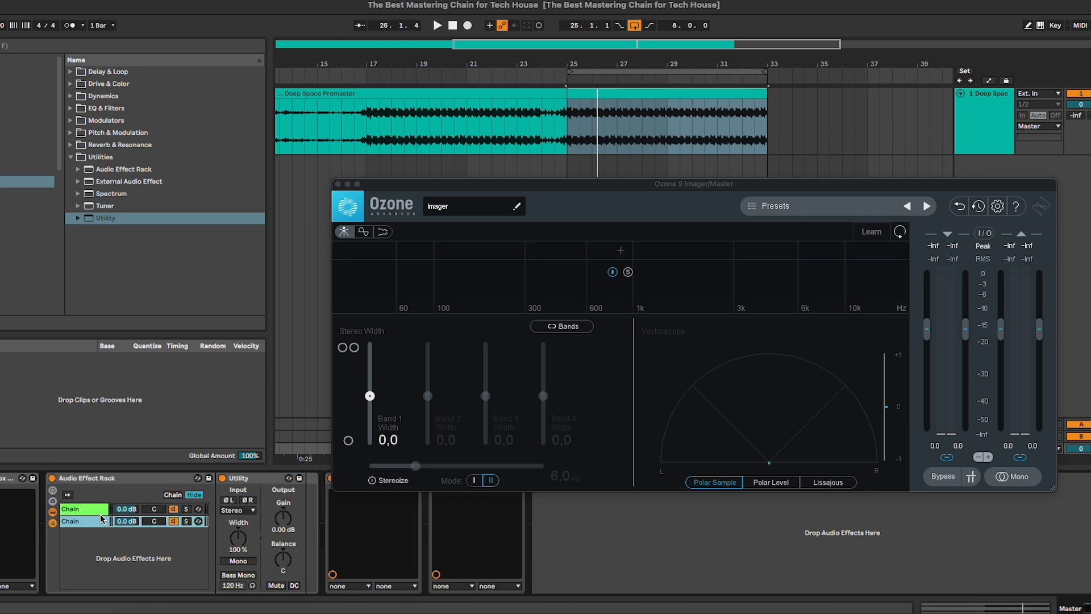
click(96, 511)
- Insert EQ Three before the Utility in the rack's third chain and switch off its mid and high bands
click(94, 530)
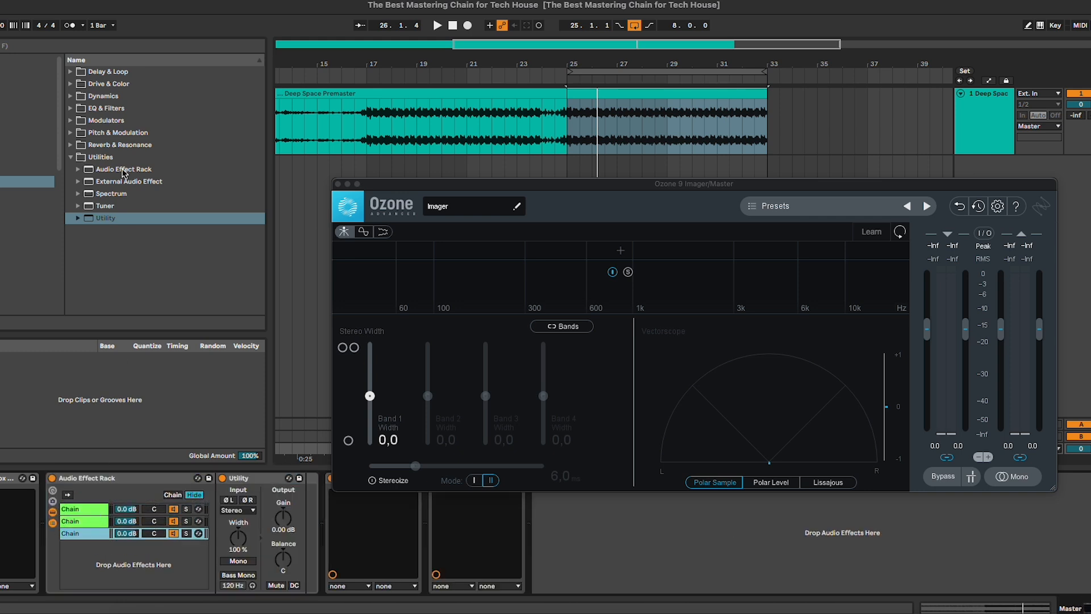
click(106, 109)
drag(109, 148, 226, 564)
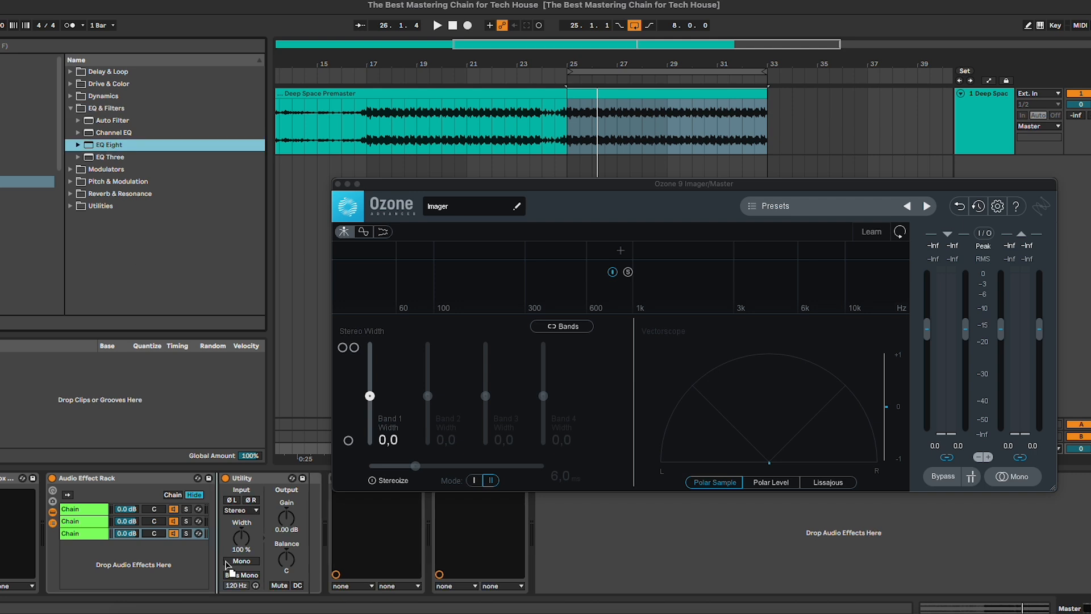
drag(226, 561, 226, 562)
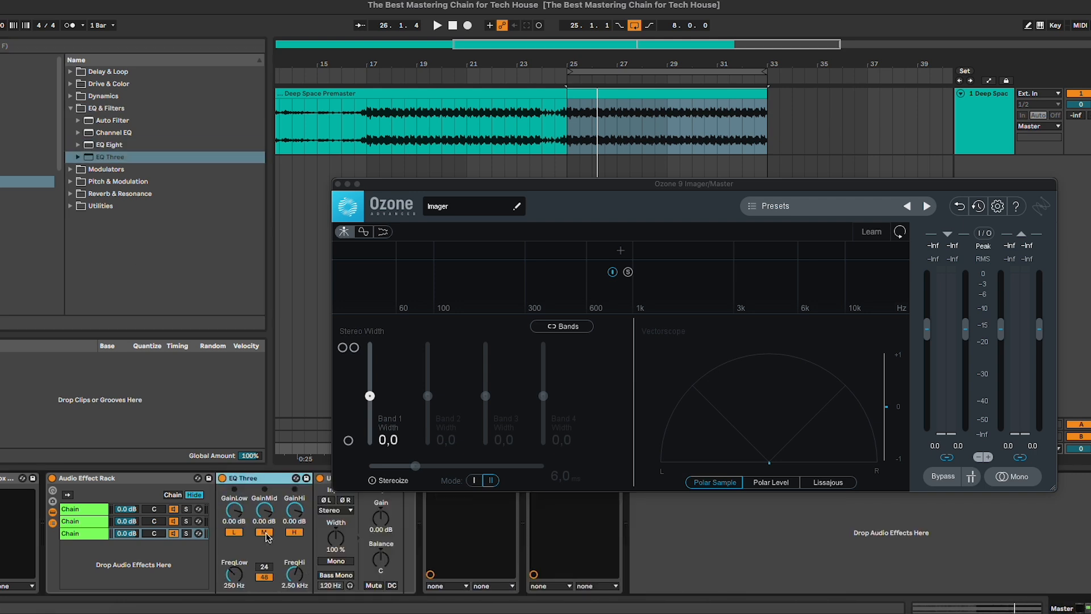
click(265, 532)
click(294, 533)
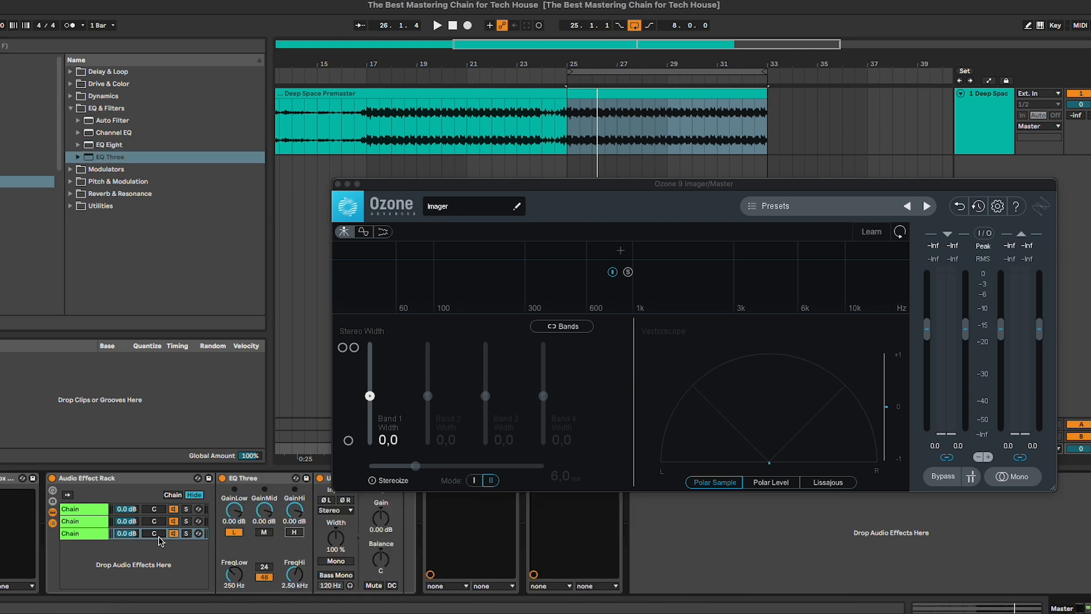
- Insert EQ Three before the Utility in the rack's other two chains, leaving only highs on in the first and only mids in the second
click(91, 522)
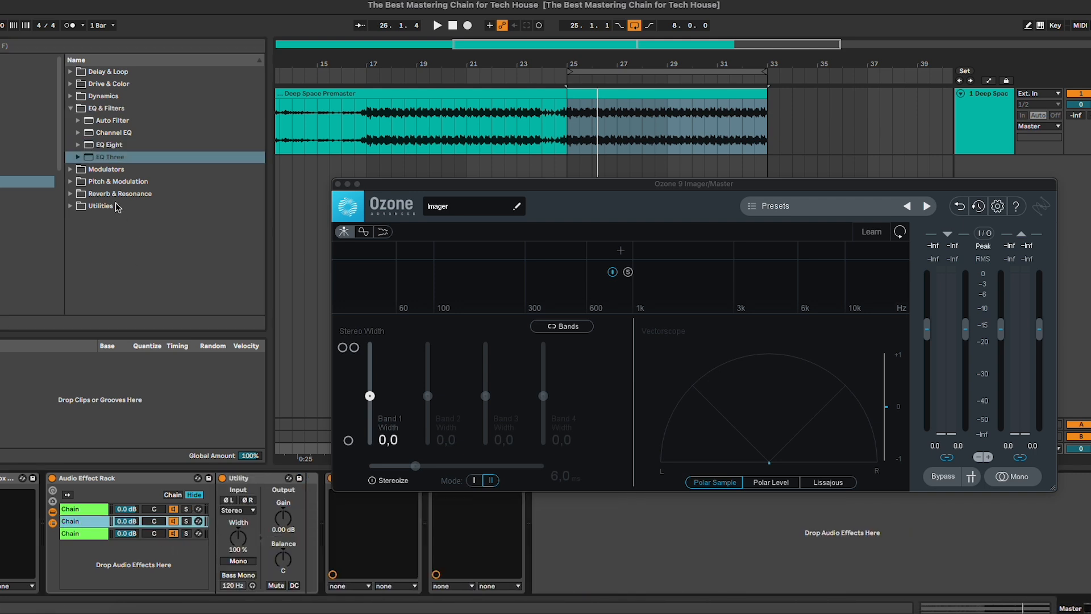
click(68, 510)
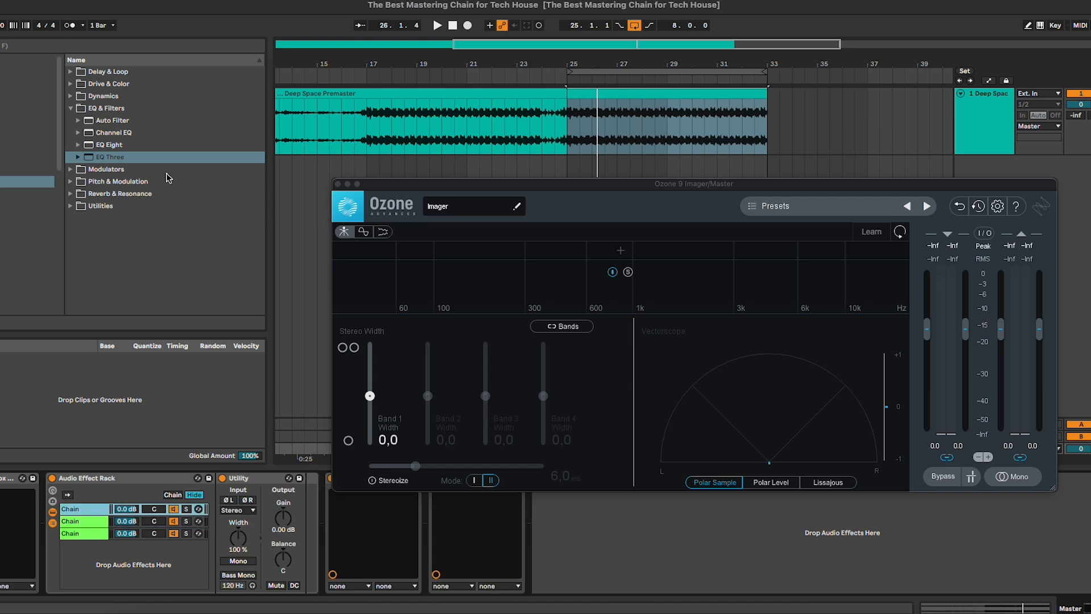
double_click(126, 157)
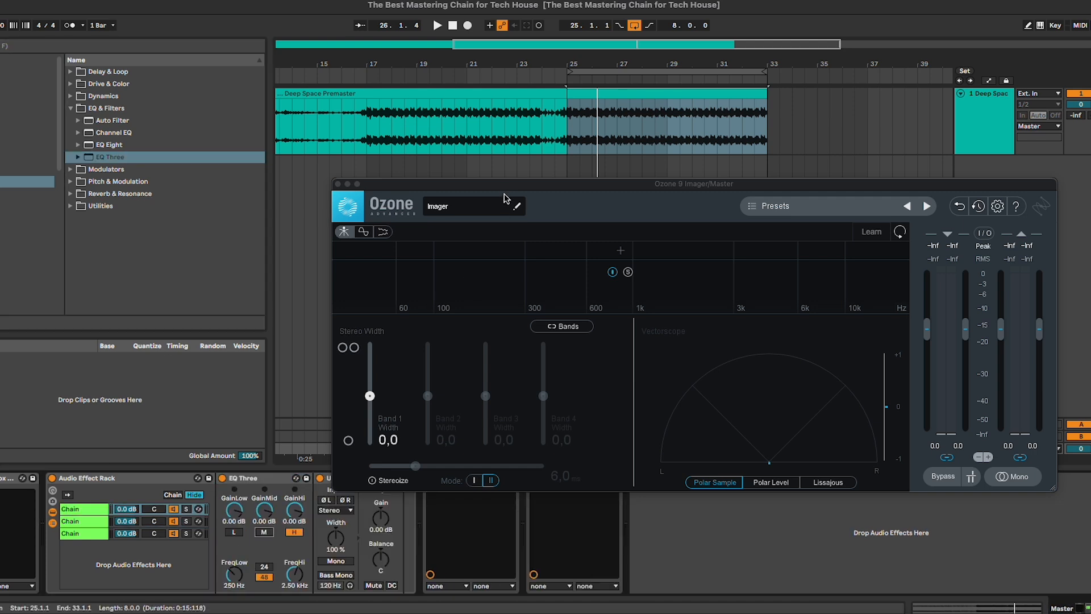
drag(504, 184, 482, 111)
- Review the three chains and delete the whole Audio Effect Rack from the Master track
click(156, 479)
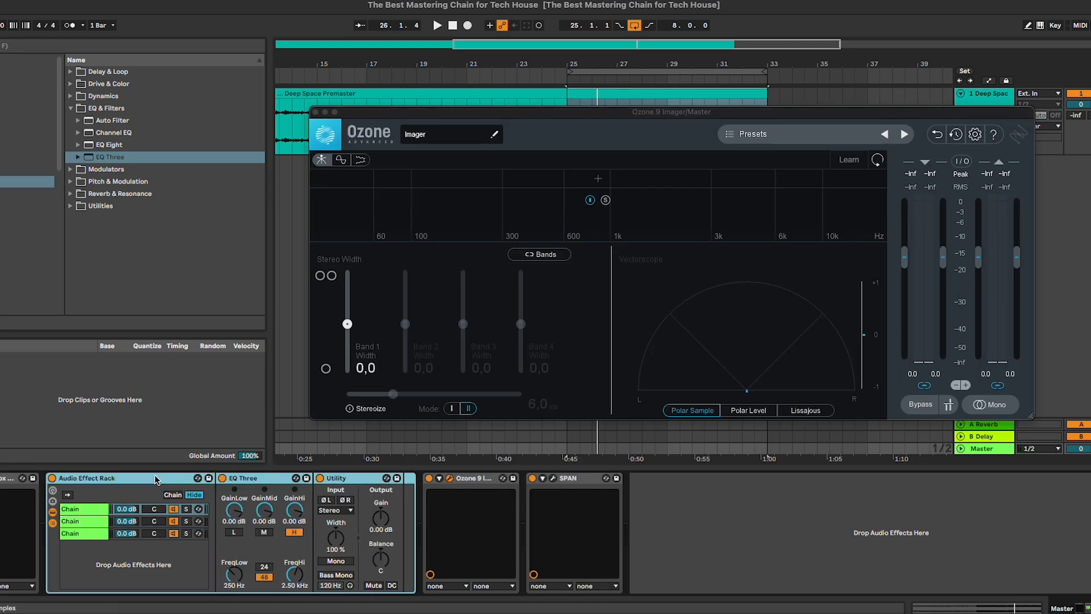
click(88, 532)
click(89, 511)
click(94, 525)
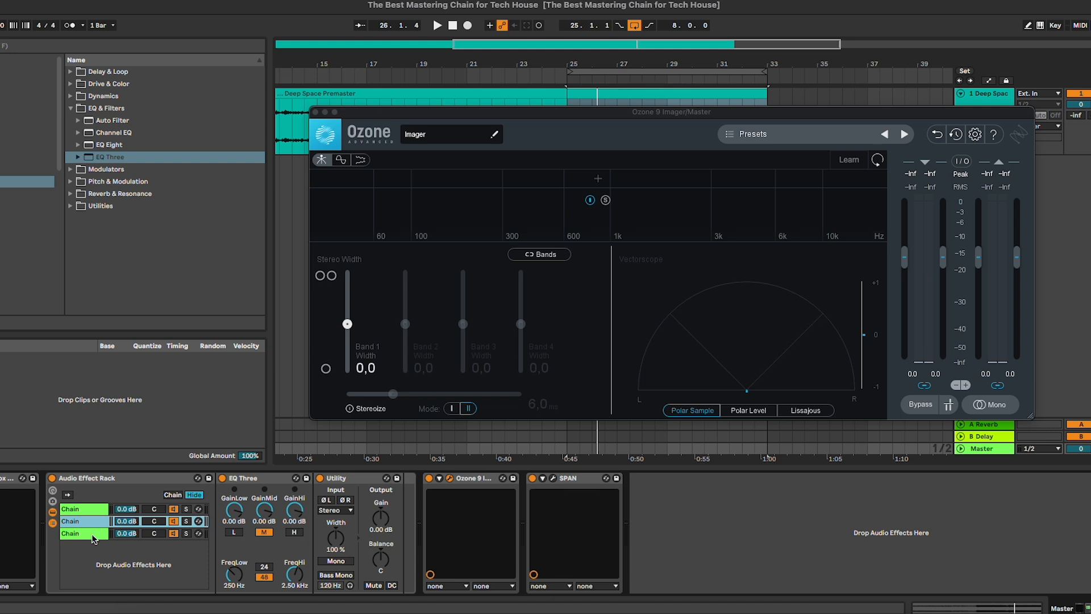
click(94, 534)
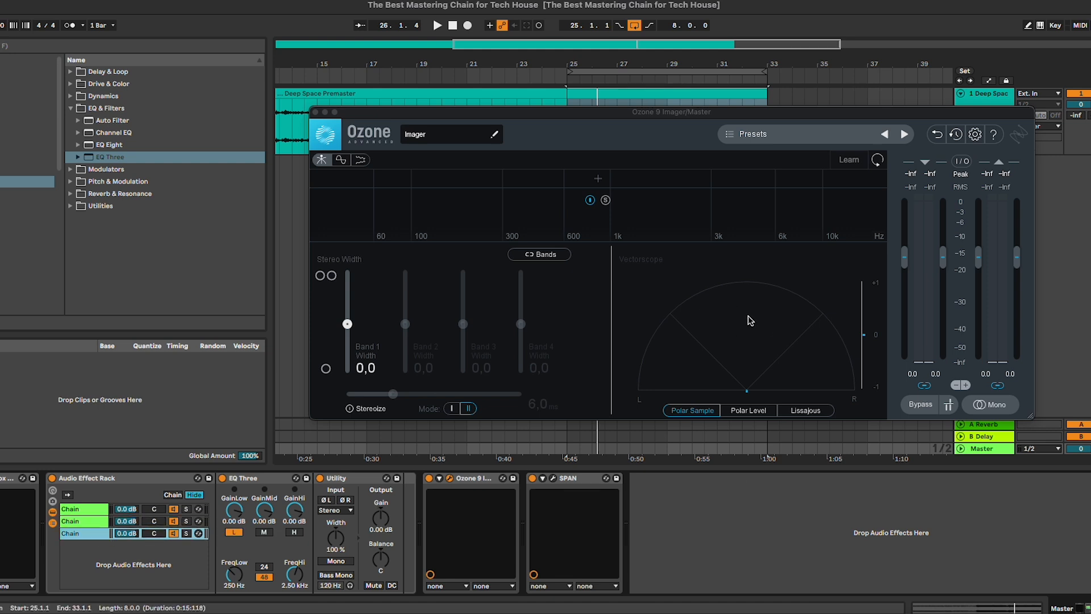
shift+click(114, 476)
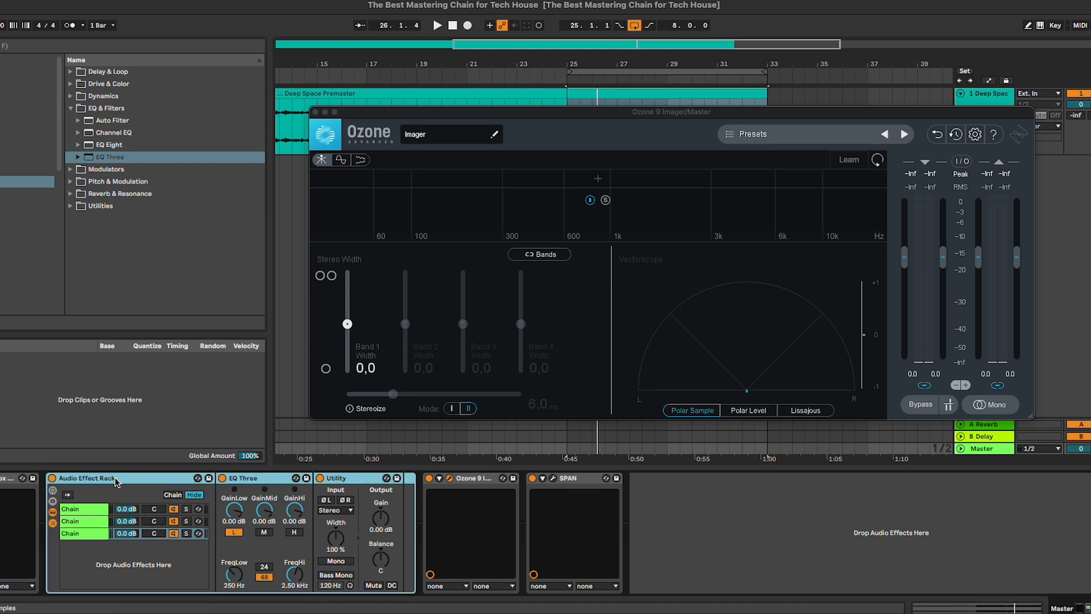
key(Delete)
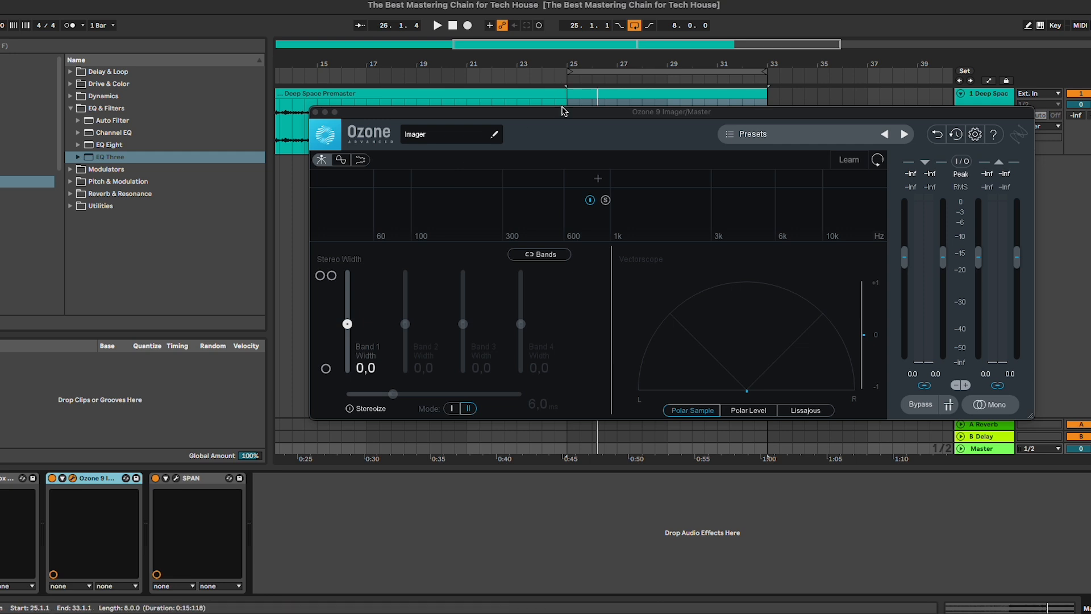
- Split the Ozone 9 Imager into four bands with crossovers at about 200 Hz, 1 kHz and 6.4 kHz
click(459, 179)
click(633, 180)
click(789, 179)
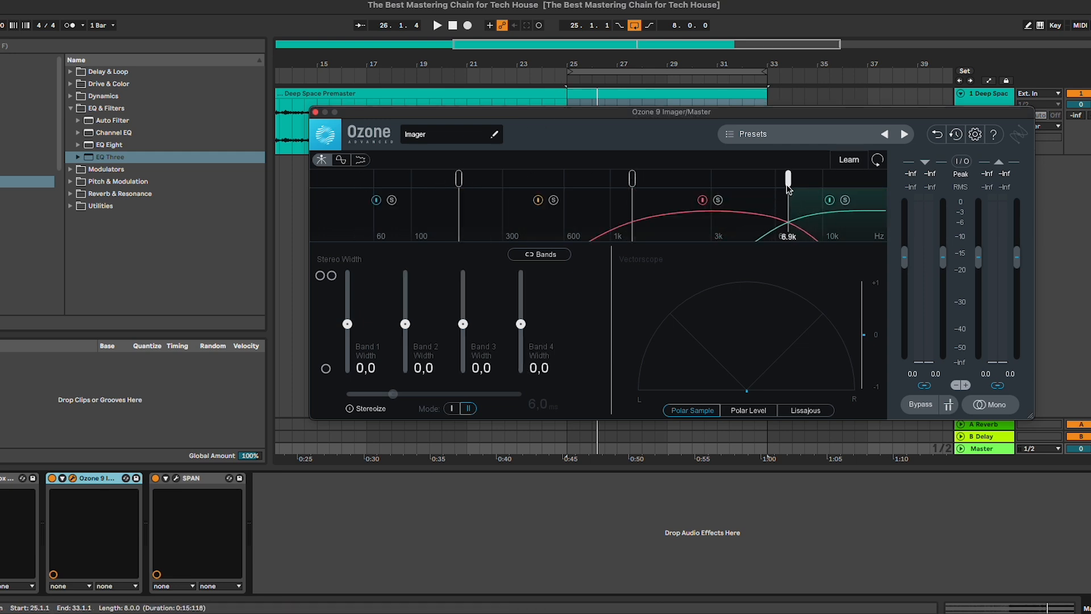
drag(632, 180, 606, 179)
drag(459, 180, 468, 180)
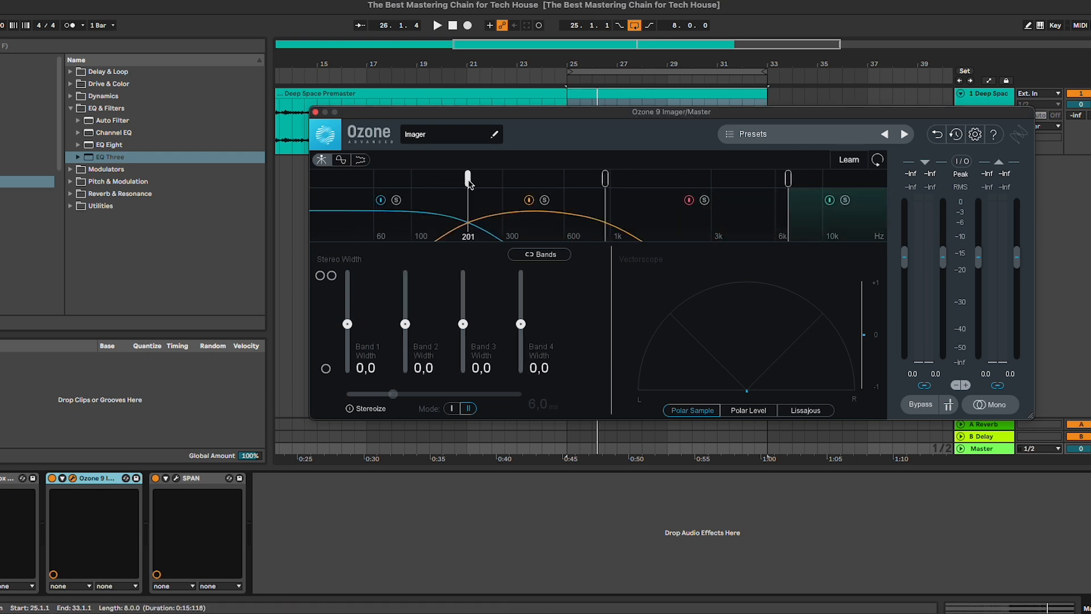
drag(605, 179, 602, 180)
drag(789, 179, 781, 180)
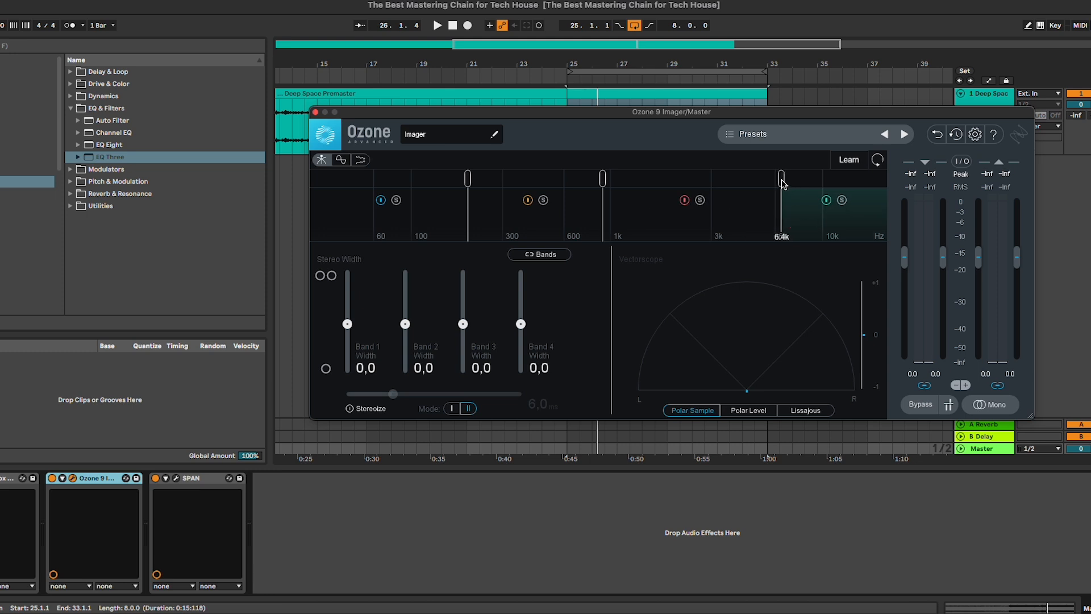
drag(602, 179, 615, 180)
- Turn on Stereoize in mode I and narrow the soloed lowest band to a width of -100 during playback
click(372, 409)
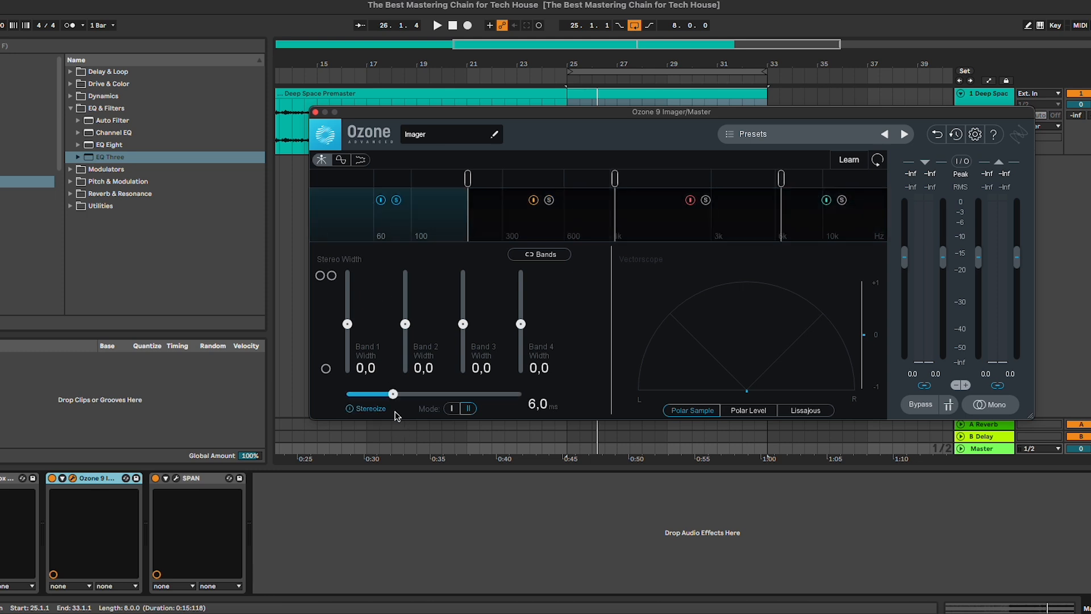
click(446, 409)
drag(516, 108, 513, 104)
key(space)
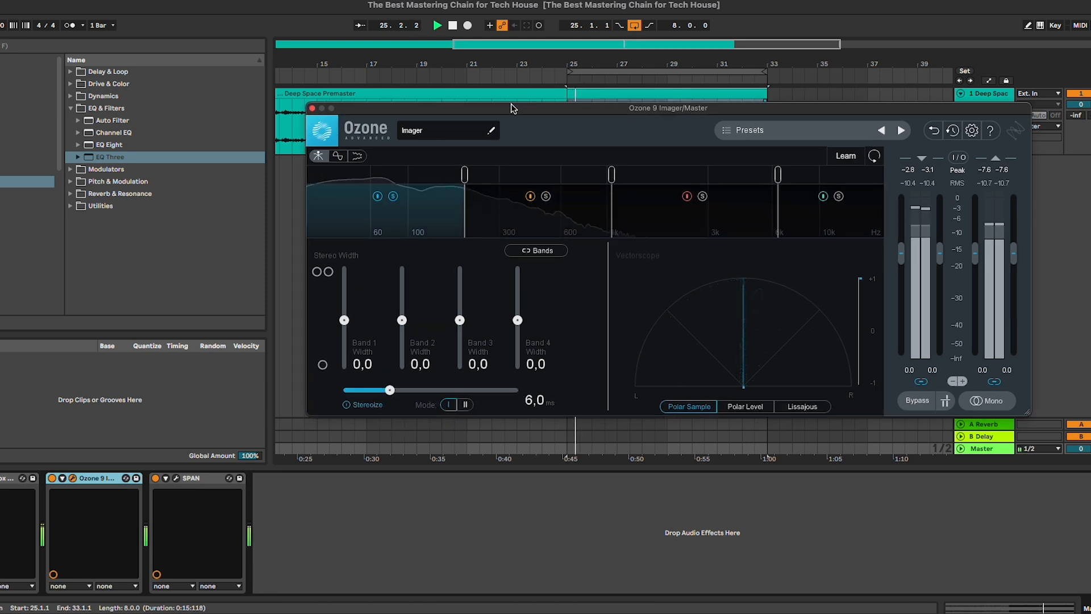
drag(344, 320, 343, 370)
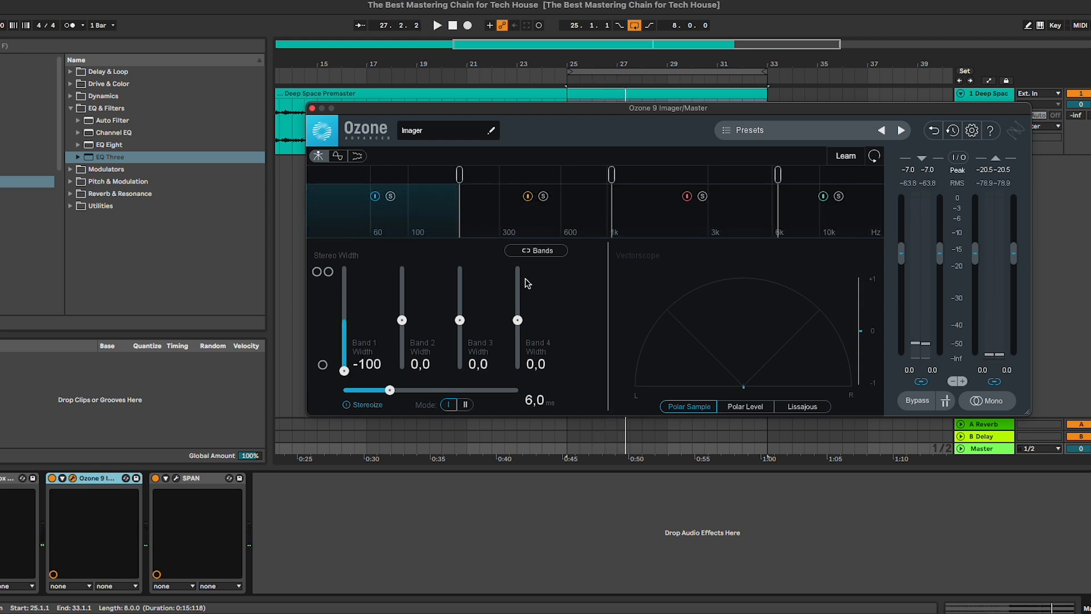
- Shift the two upper crossovers slightly lower in frequency and solo the highest band
drag(778, 176, 775, 175)
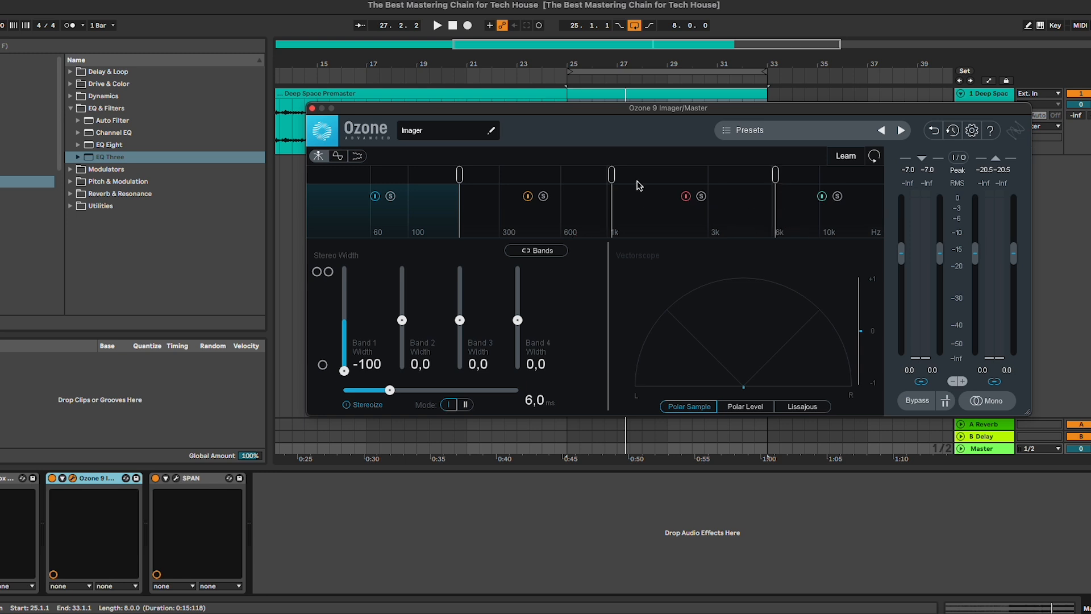
drag(612, 175, 608, 175)
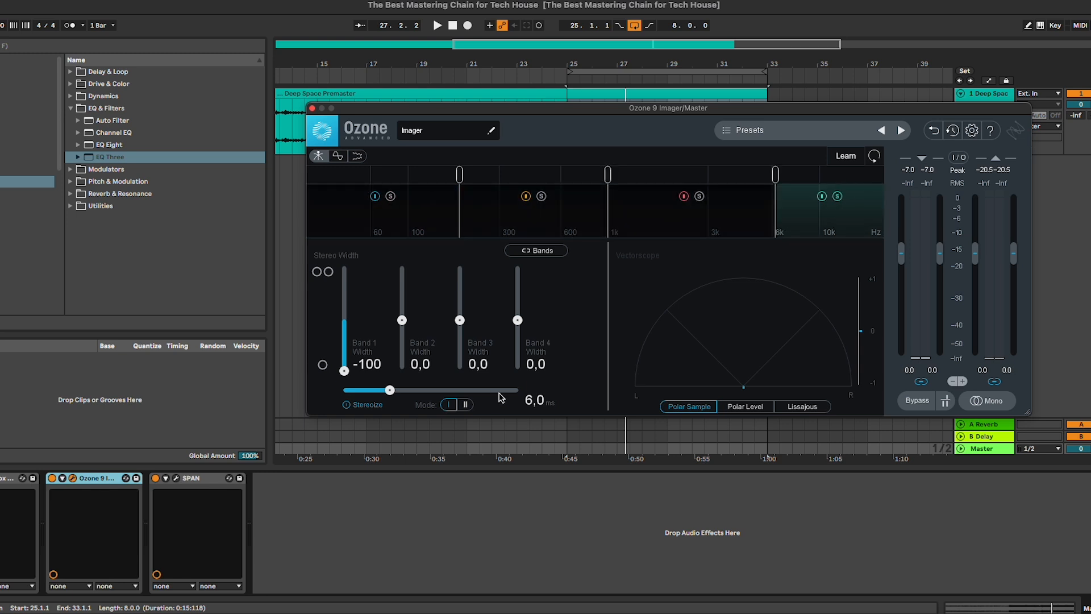
drag(649, 108, 639, 115)
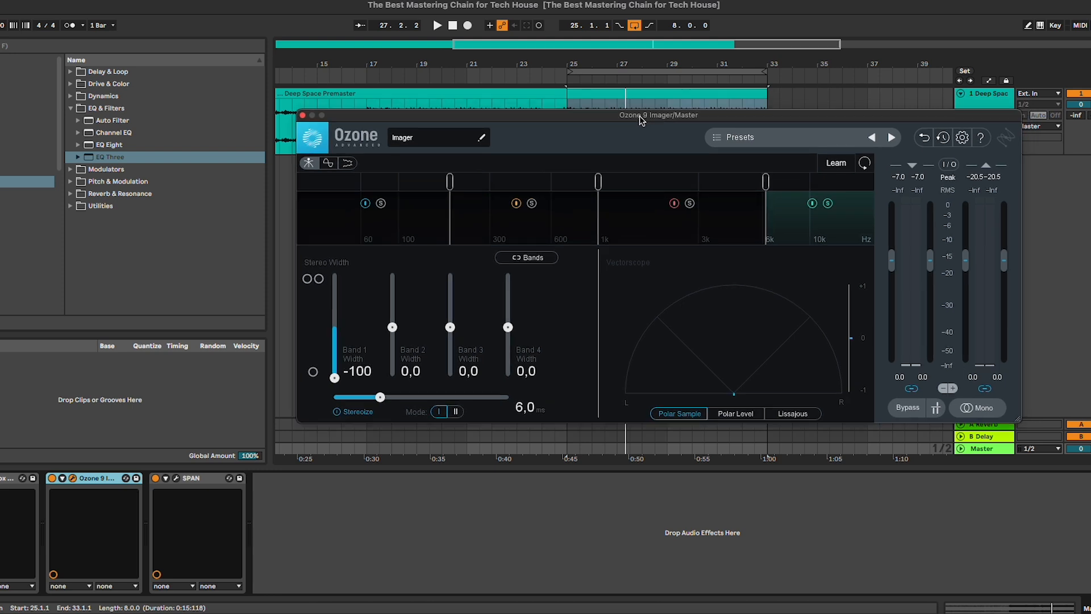
- Audition the soloed highest band and set its stereo width to 25.3
key(space)
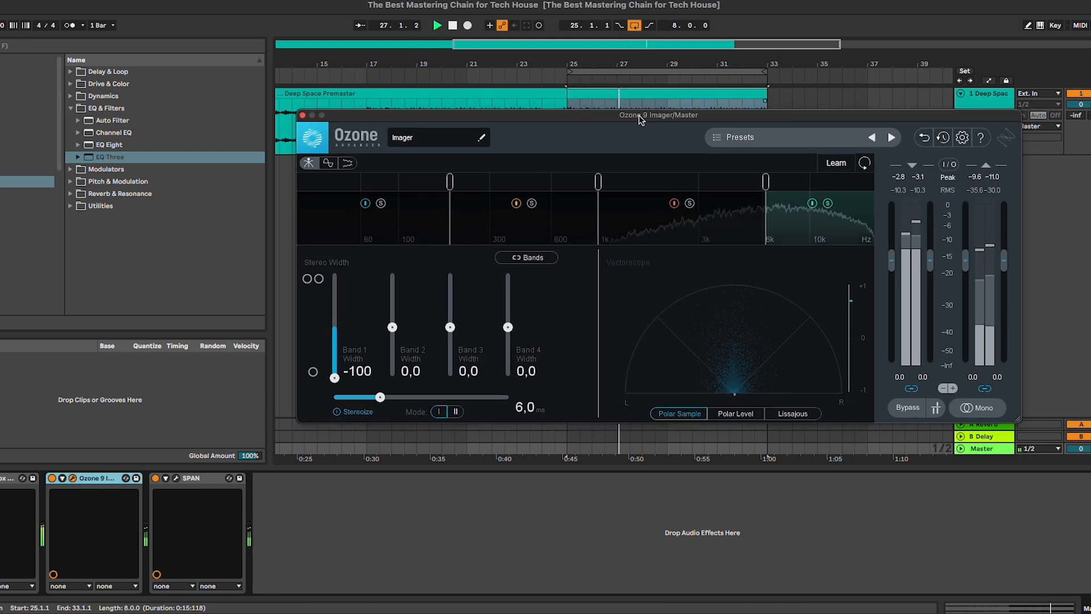
key(space)
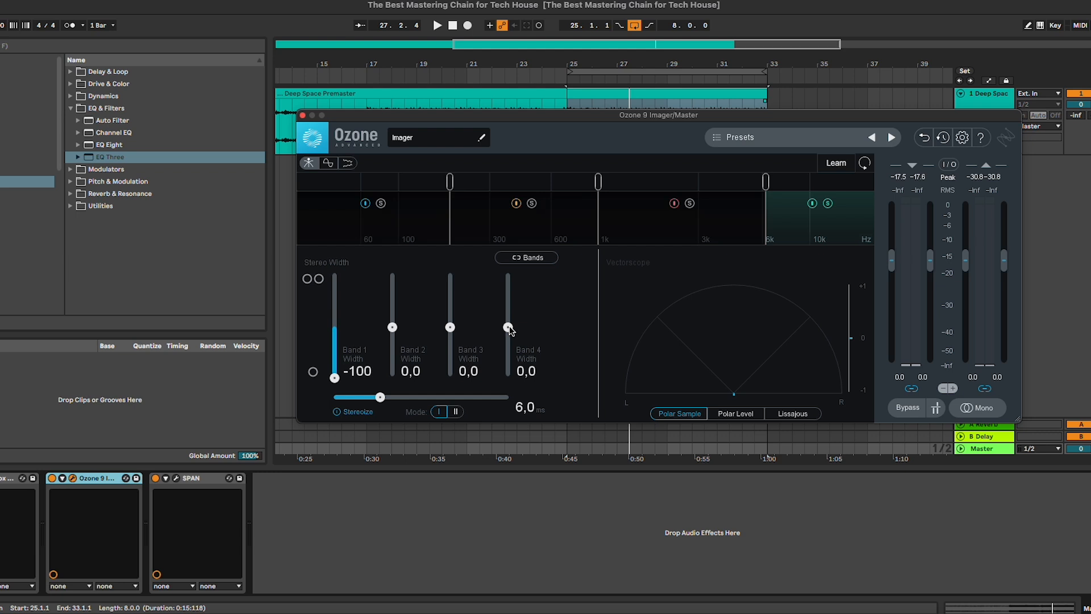
key(space)
drag(508, 329, 510, 319)
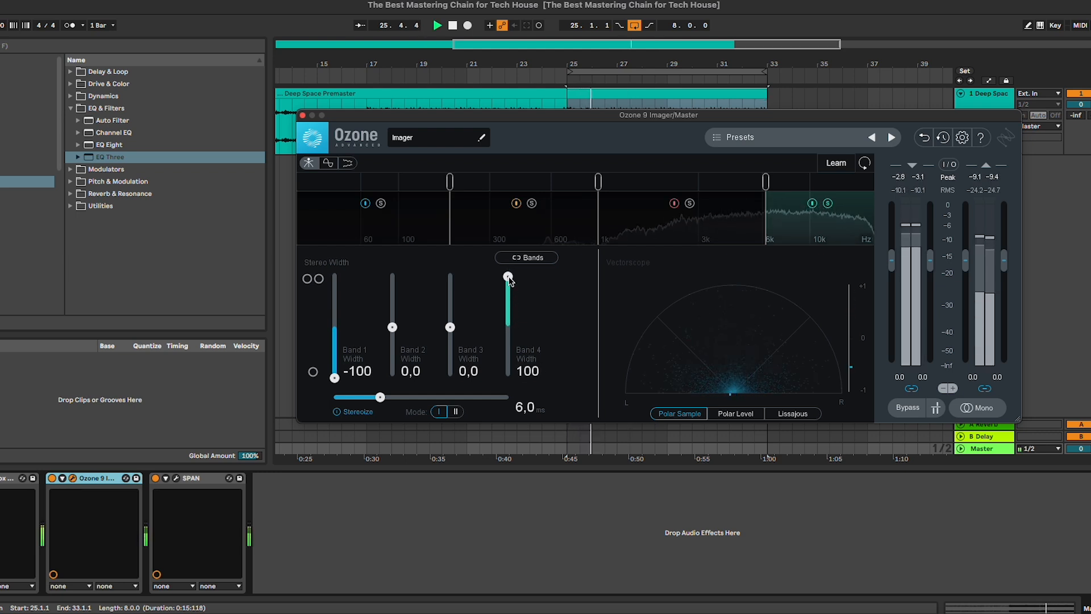
drag(508, 275, 508, 314)
key(space)
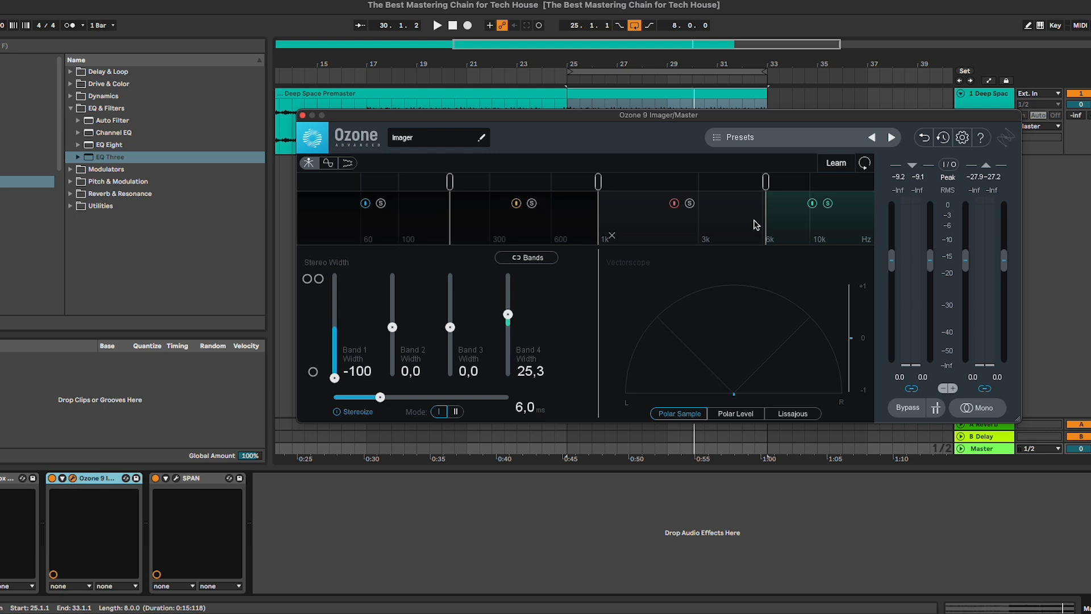
- Solo Band 3, lower its upper crossover slightly and set its stereo width to 16.5 during playback
click(689, 203)
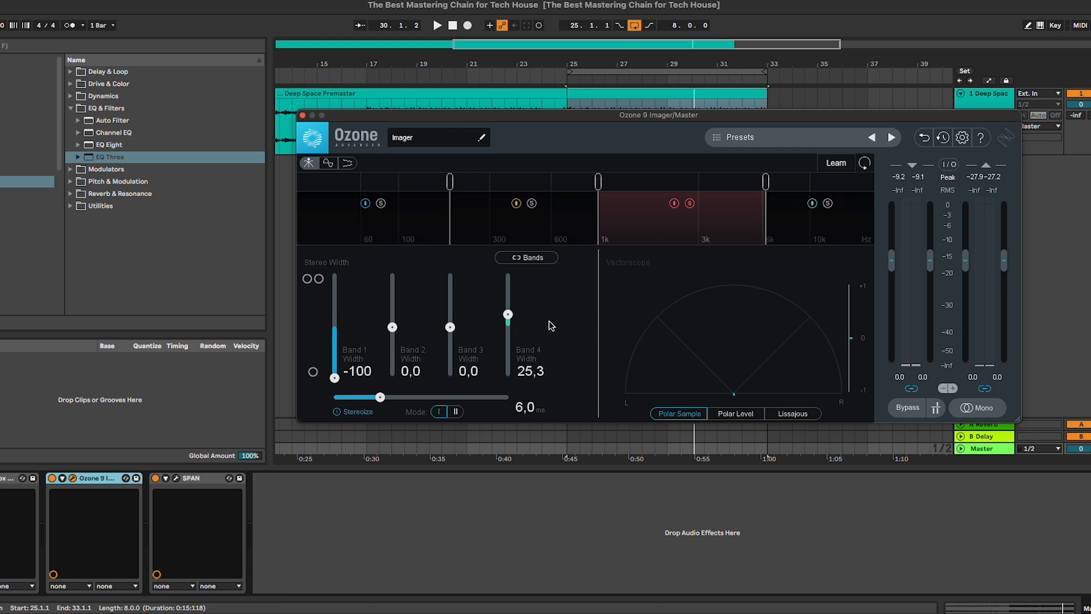
drag(767, 179, 763, 186)
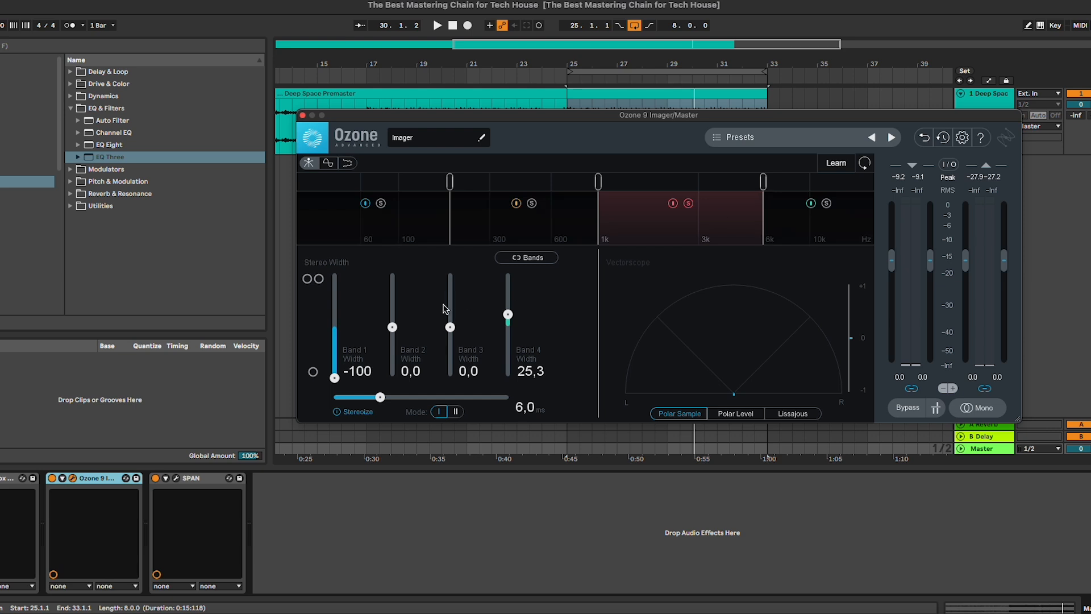
key(space)
mouse_move(449, 327)
mouse_down()
mouse_move(451, 253)
mouse_move(460, 322)
mouse_move(450, 318)
mouse_up()
key(space)
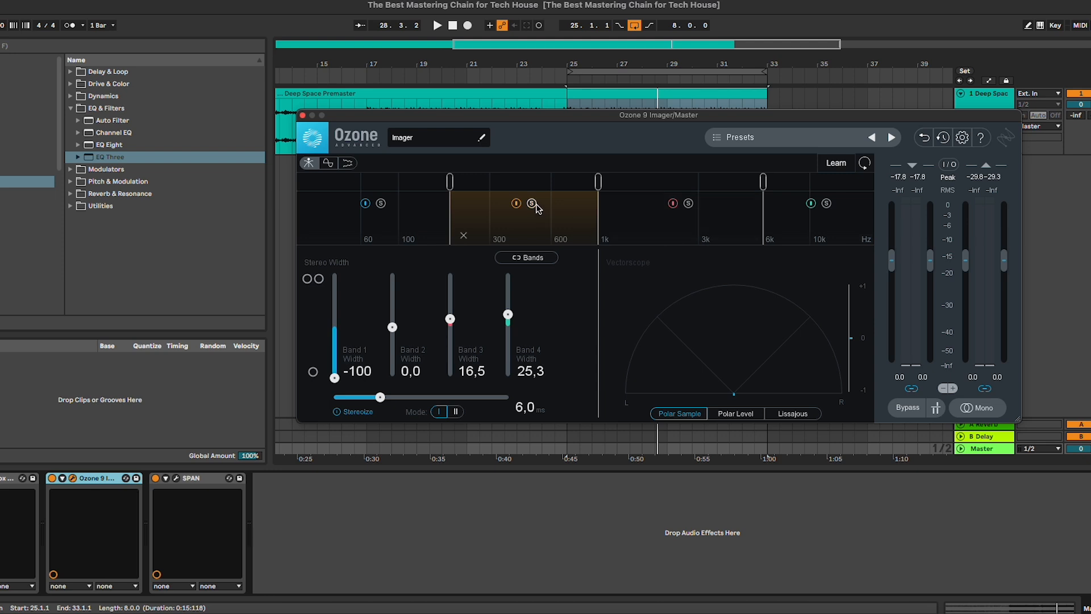
- Solo Band 2 in the imager and listen to its stereo image
click(533, 204)
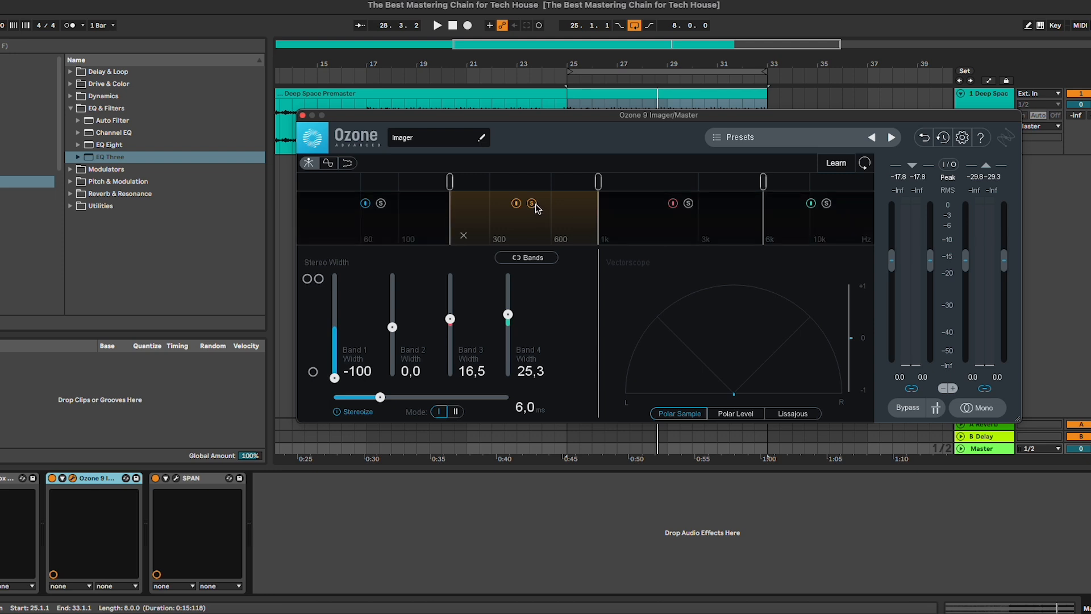
key(space)
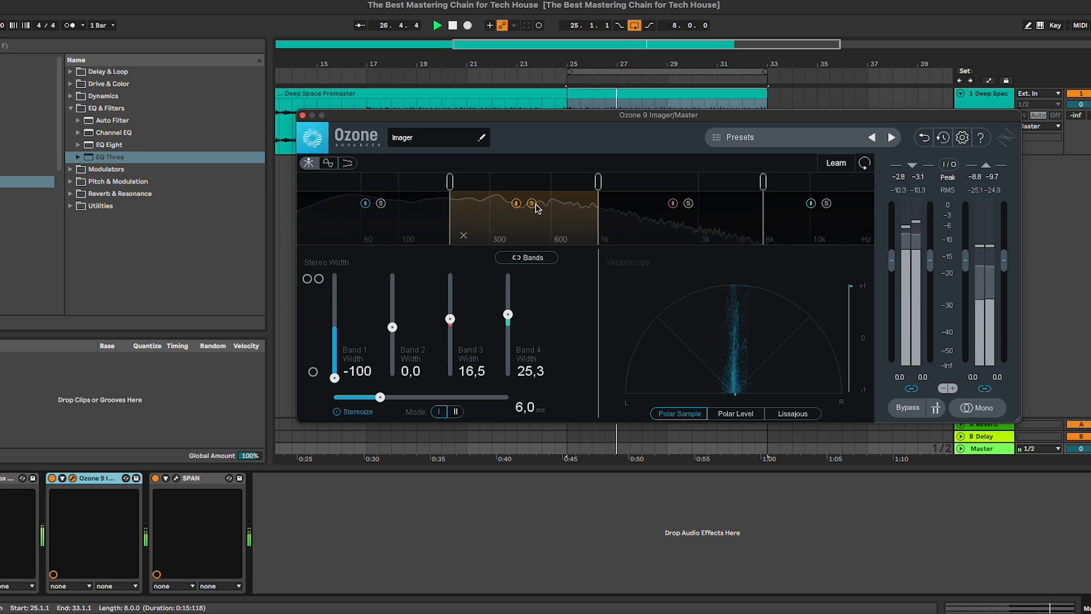
key(space)
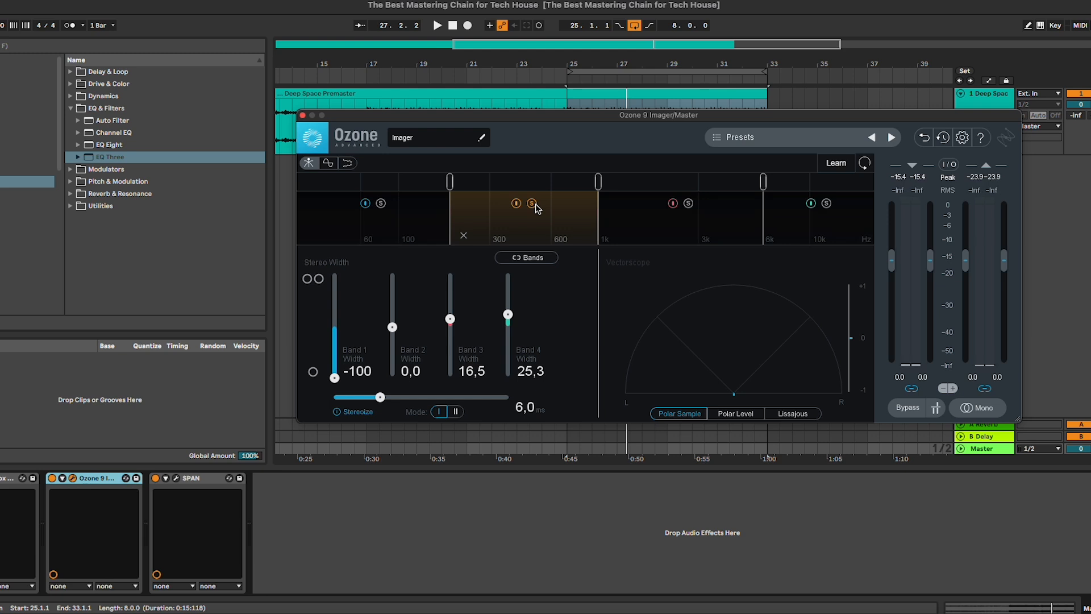
- Close the imager window and compare the loop with Ozone 9 Imager bypassed and enabled
click(72, 478)
key(space)
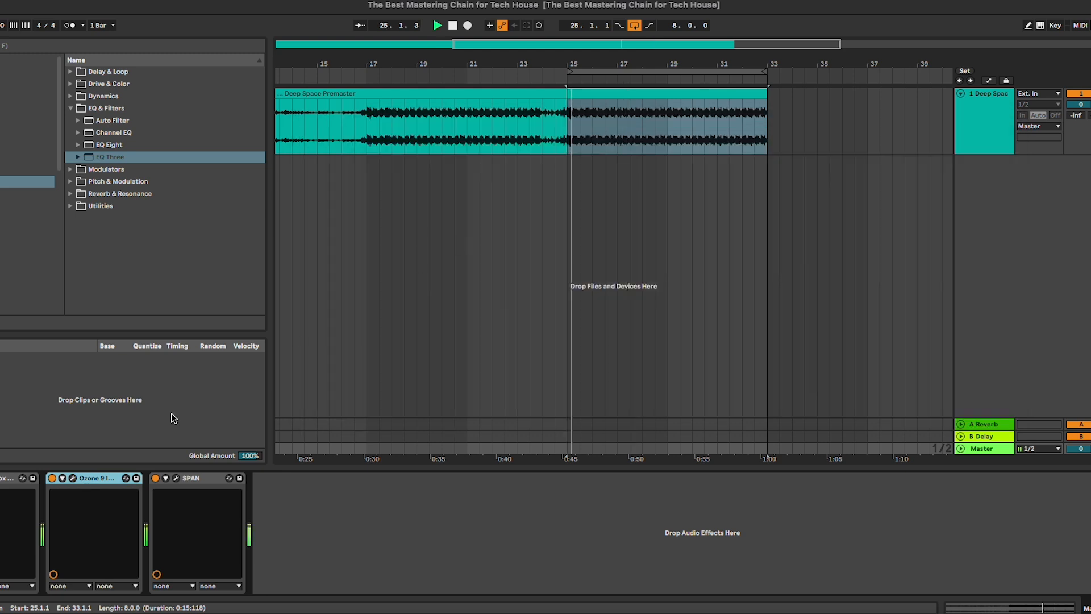
click(52, 478)
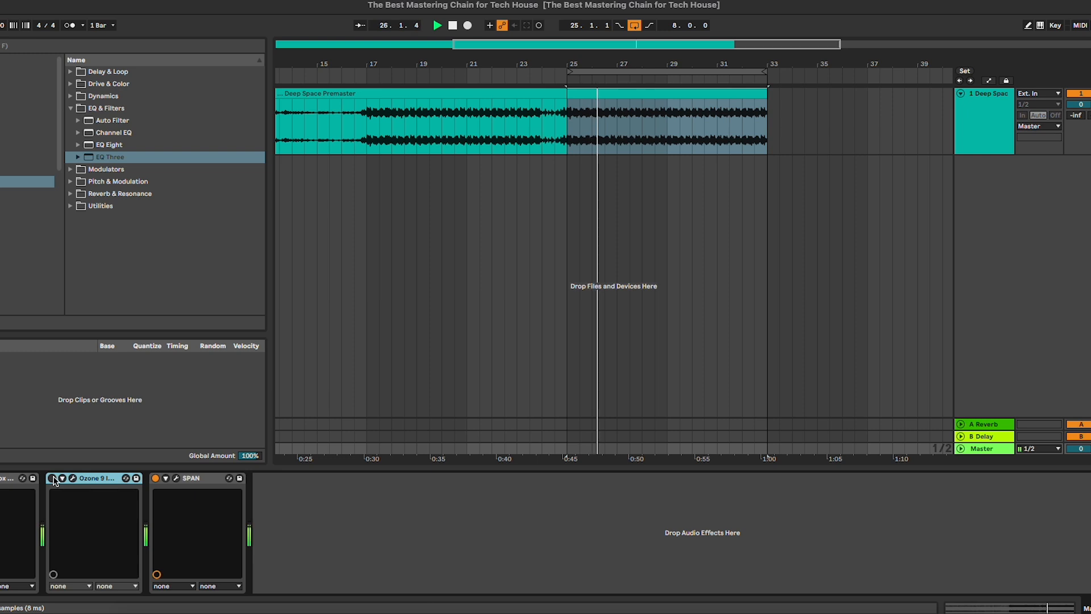
click(51, 478)
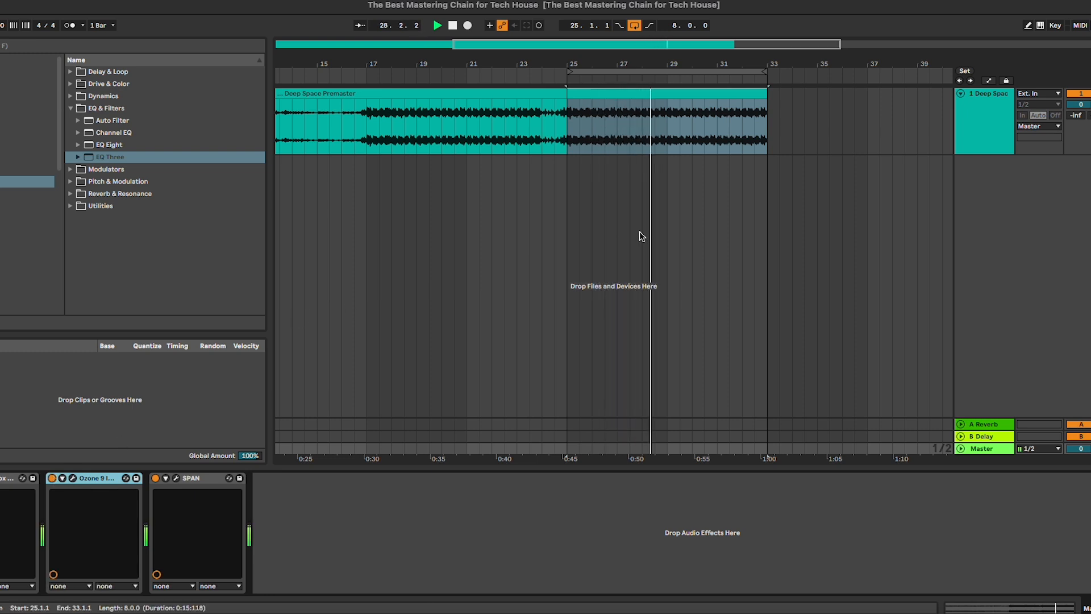
key(space)
- Find the FabFilter plug-ins with "fab", insert Pro-Q 3 between Ozone 9 Imager and SPAN, and set it to Linear Phase
click(13, 219)
click(121, 47)
text(fab)
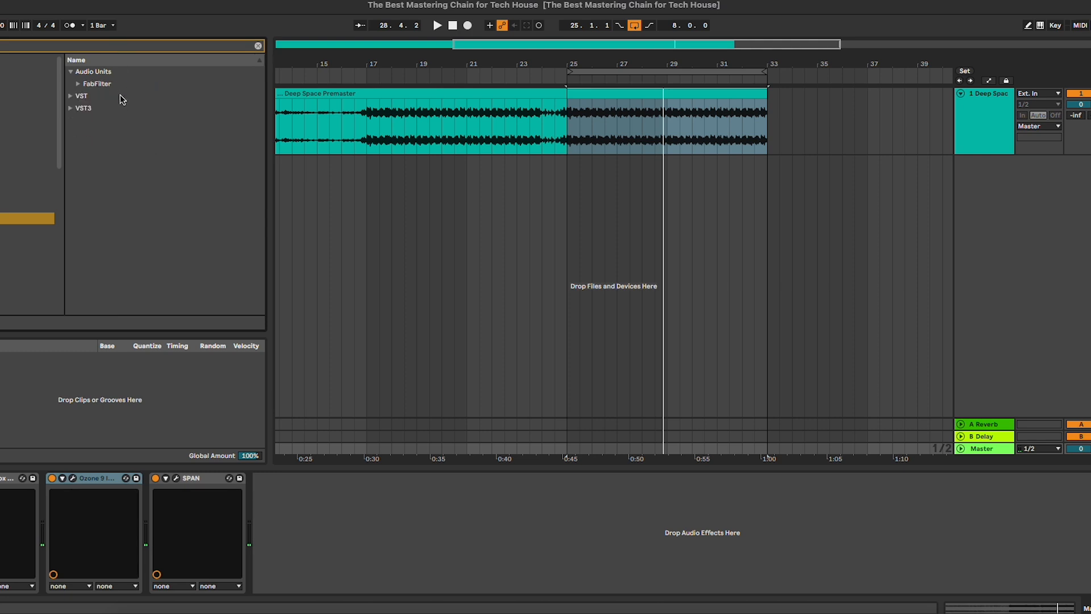
double_click(105, 86)
drag(117, 181, 135, 519)
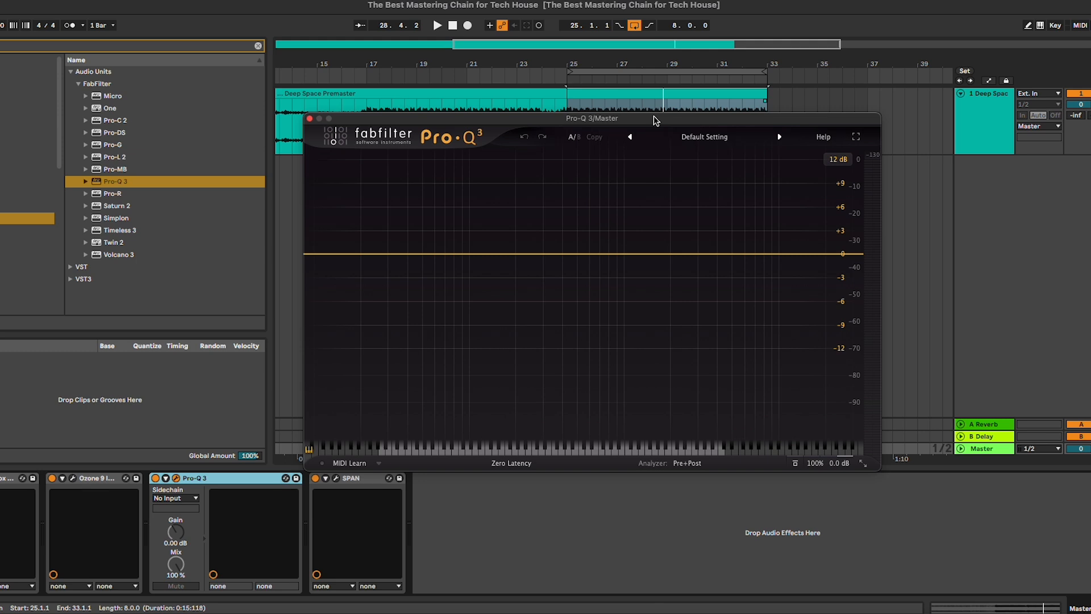
click(533, 468)
click(517, 511)
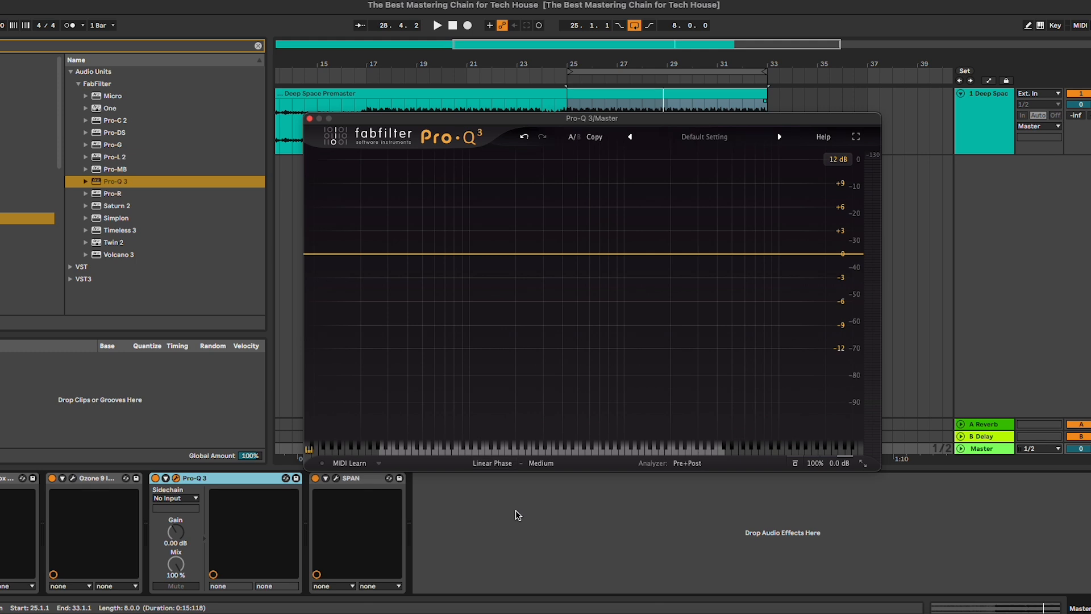
- Add a low cut band at about 12 Hz with an 18 dB/oct slope, applied to the Mid channel only
double_click(328, 254)
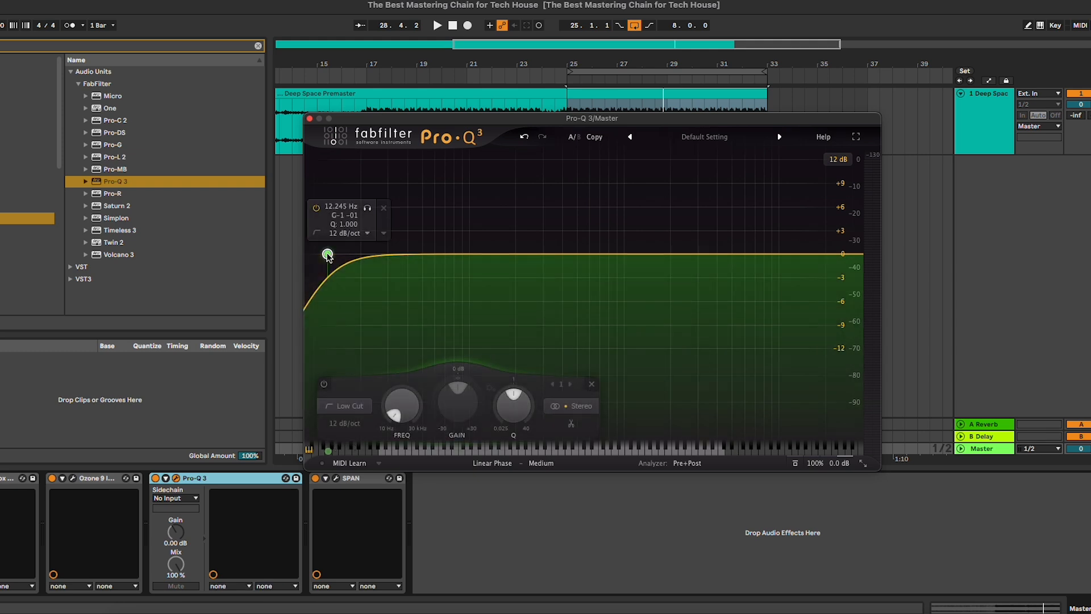
alt+shift+click(327, 256)
click(581, 406)
click(585, 378)
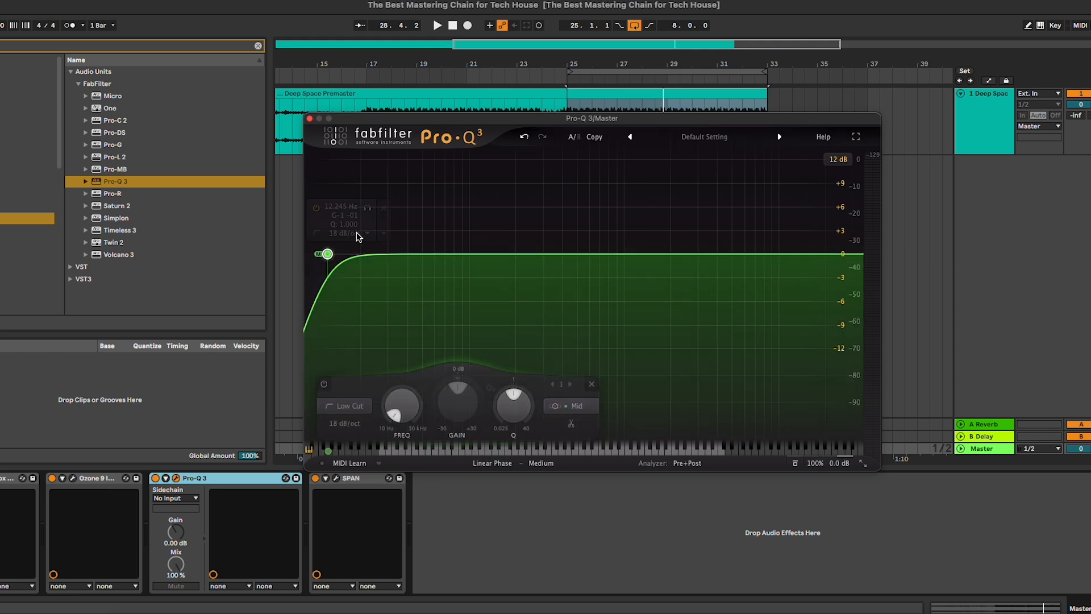
- Move the Mid low cut band to about 26.7 Hz and set its slope to 24 dB/oct while playing the loop
alt+shift+click(331, 254)
alt+shift+click(330, 254)
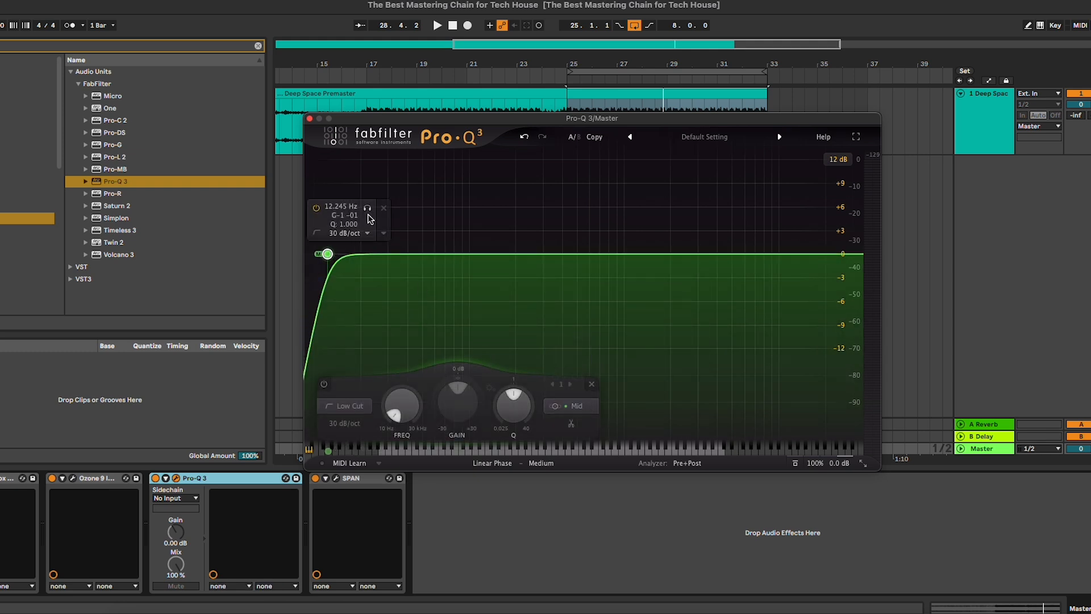
drag(369, 219, 418, 250)
key(space)
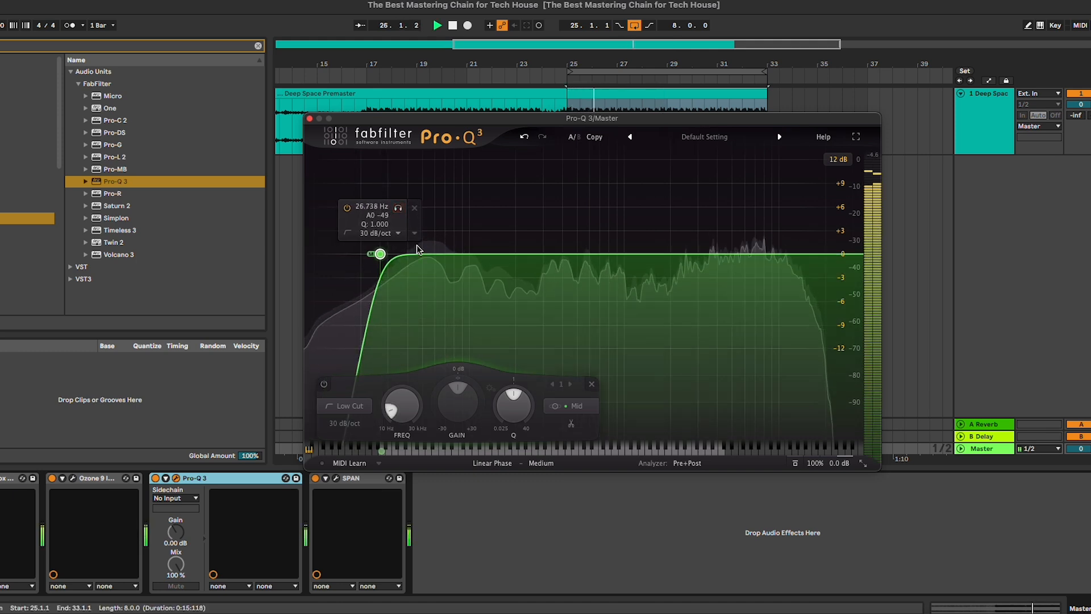
scroll(381, 254, down, 1)
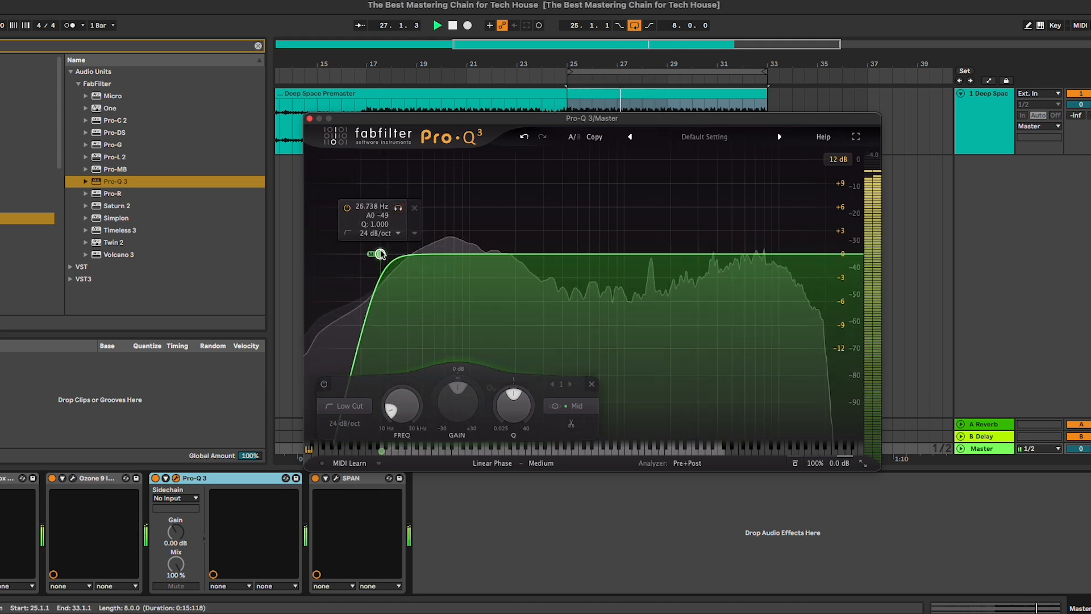
key(space)
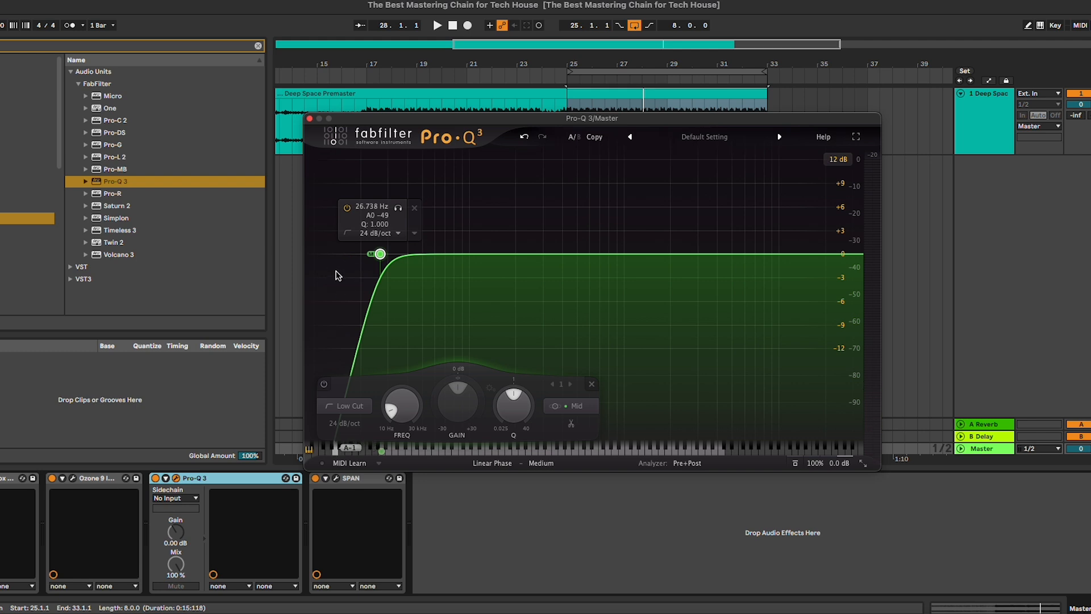
- Add a second low cut band at about 314 Hz with an 18 dB/oct slope, applied to the Side channel only, and check it during playback
double_click(330, 258)
click(580, 406)
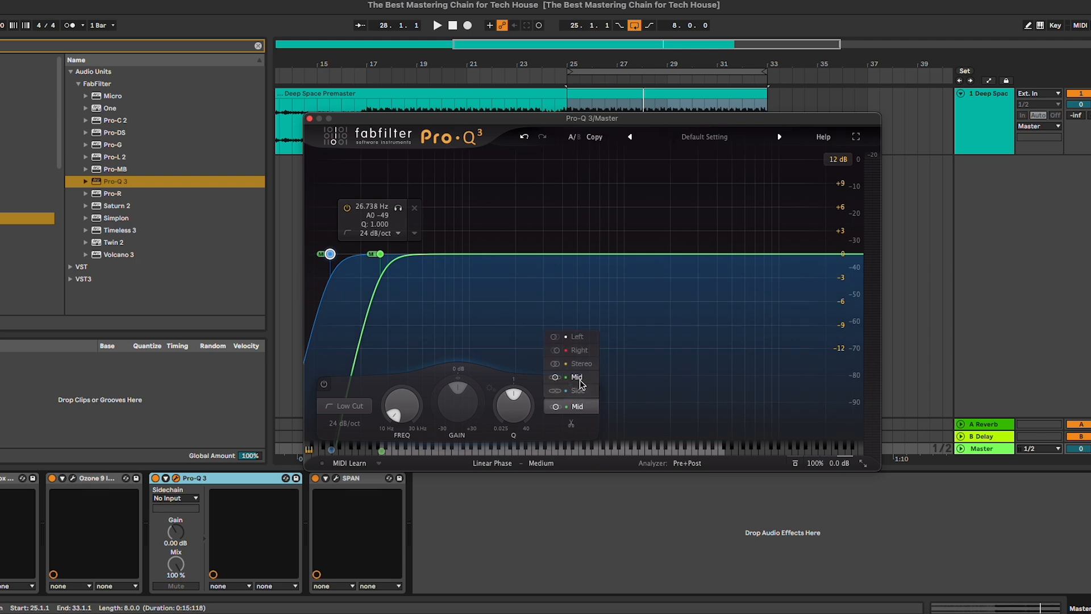
click(580, 377)
drag(367, 209, 584, 354)
key(space)
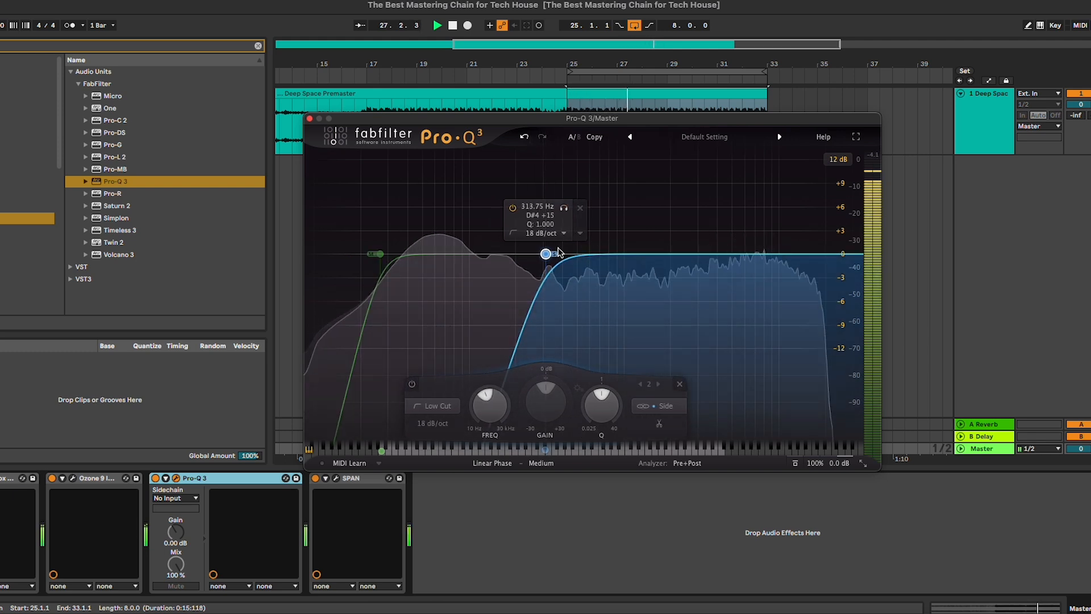
key(space)
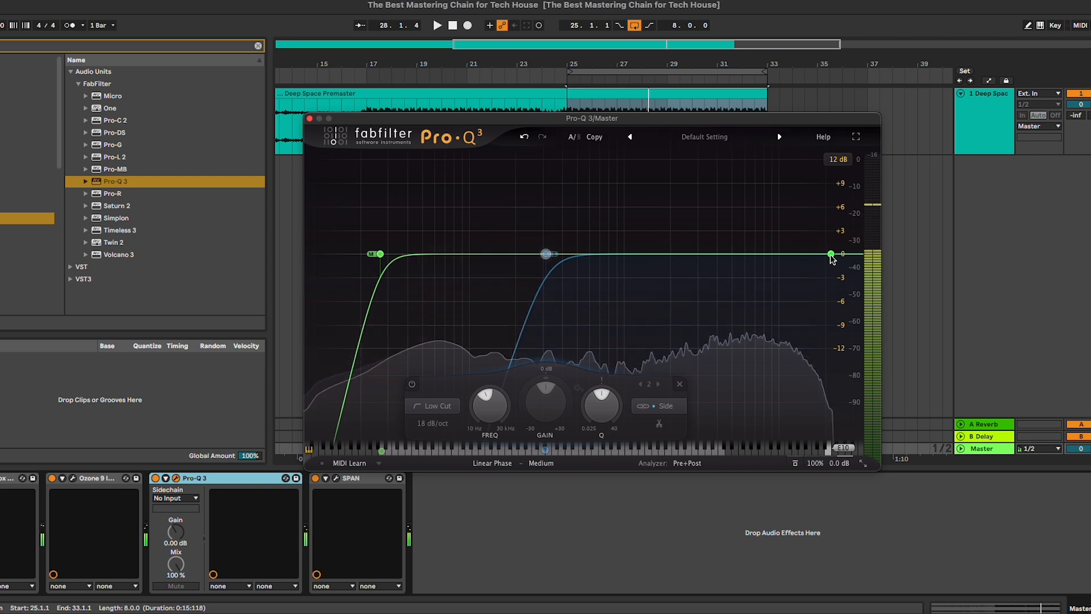
- Add a stereo high cut band at about 18.7 kHz with a 72 dB/oct slope and start the loop
click(831, 256)
scroll(830, 255, down, 1)
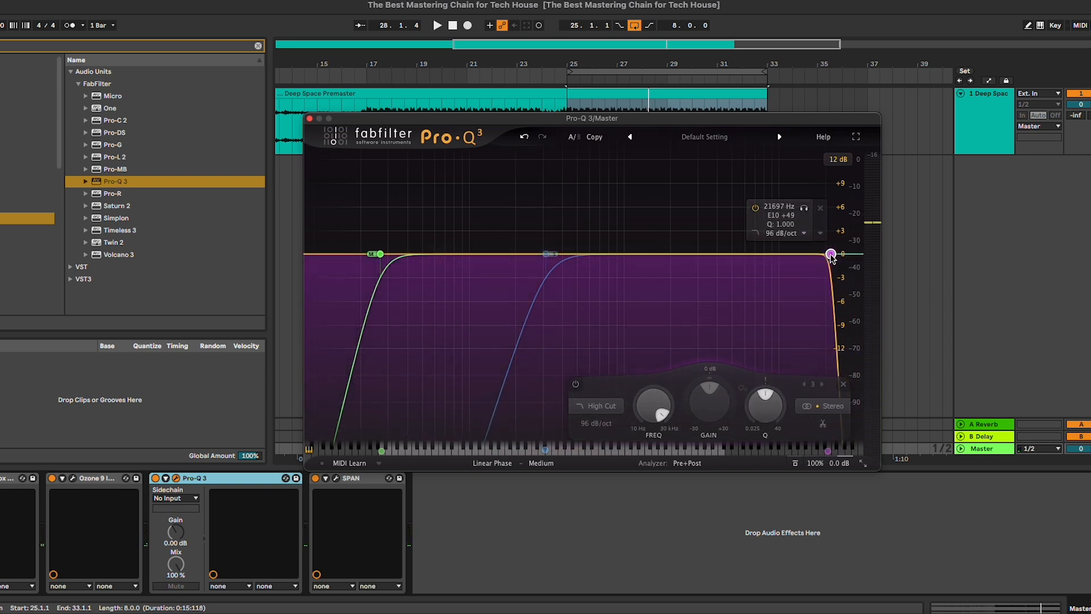
click(800, 234)
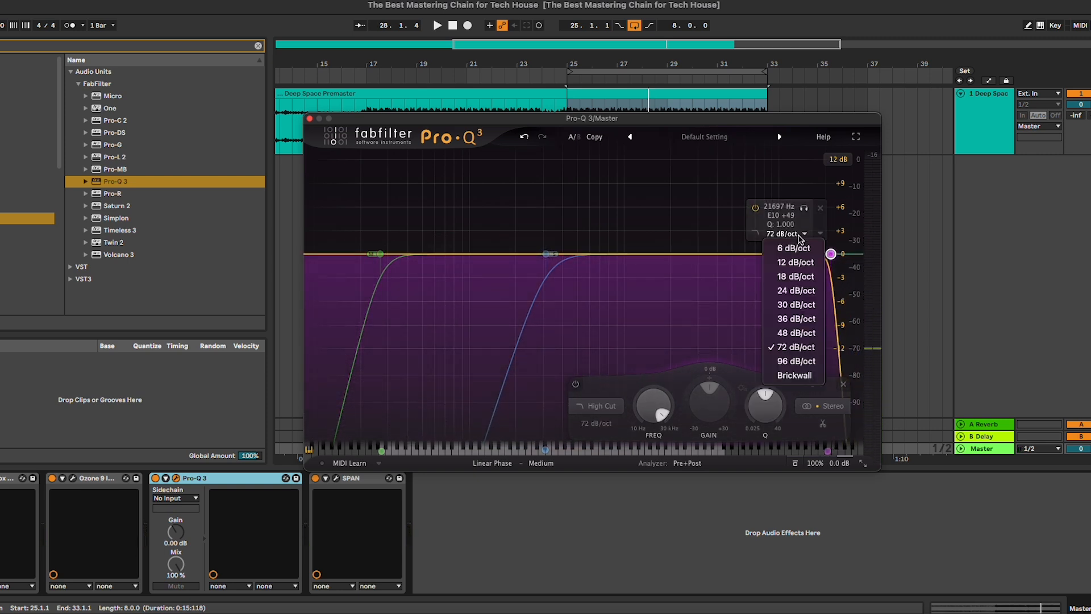
drag(805, 216, 802, 217)
key(space)
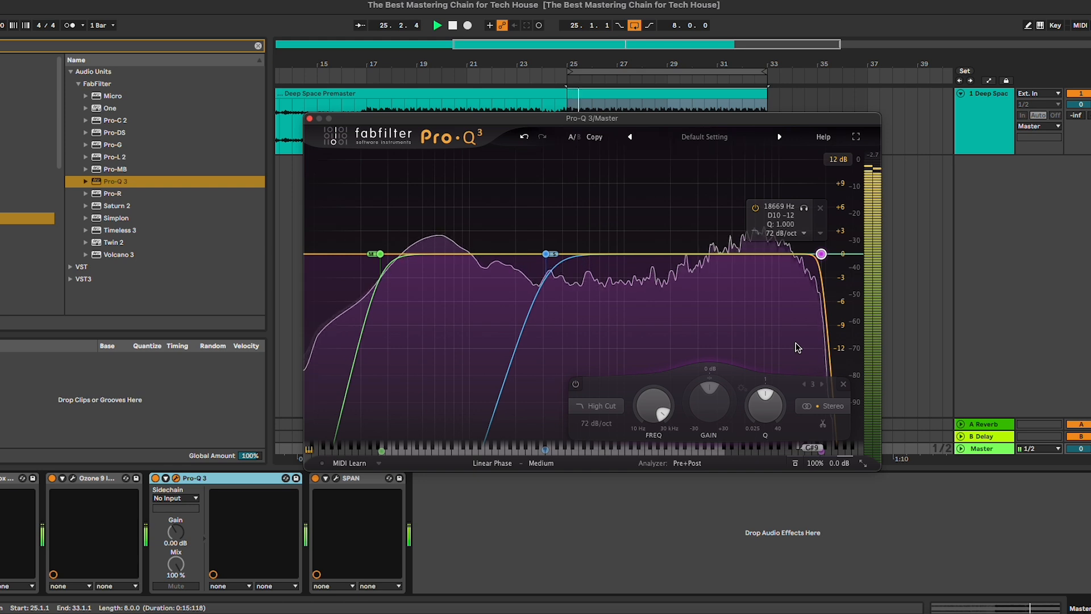
- Grab the spectrum peak at about 583 Hz, lower it to -0.23 dB as a narrow bell, and make the band dynamic
click(792, 339)
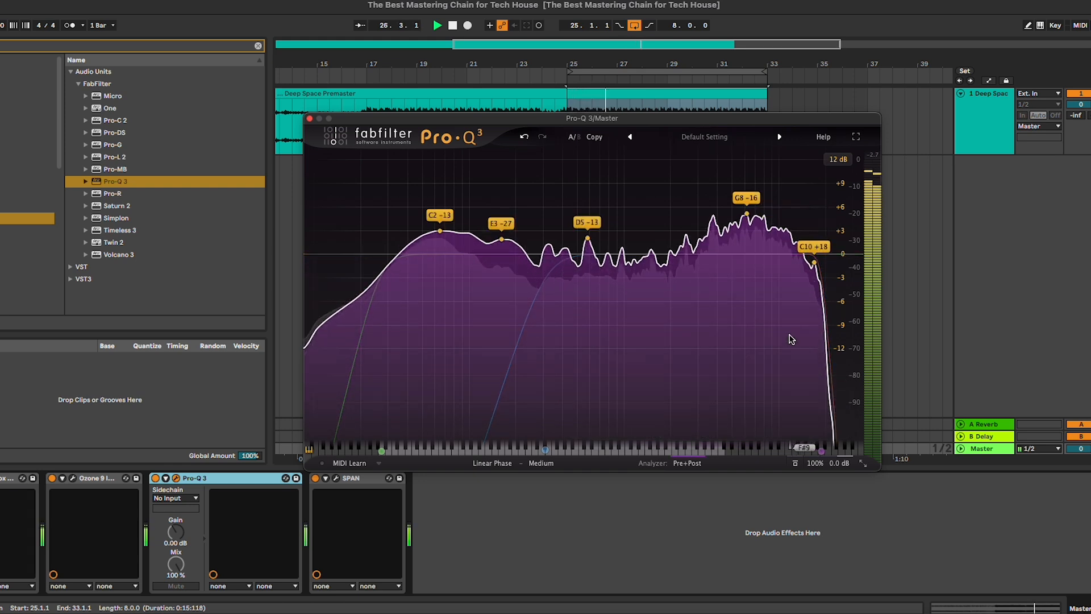
mouse_move(587, 237)
mouse_down()
mouse_move(588, 181)
mouse_move(588, 249)
mouse_up()
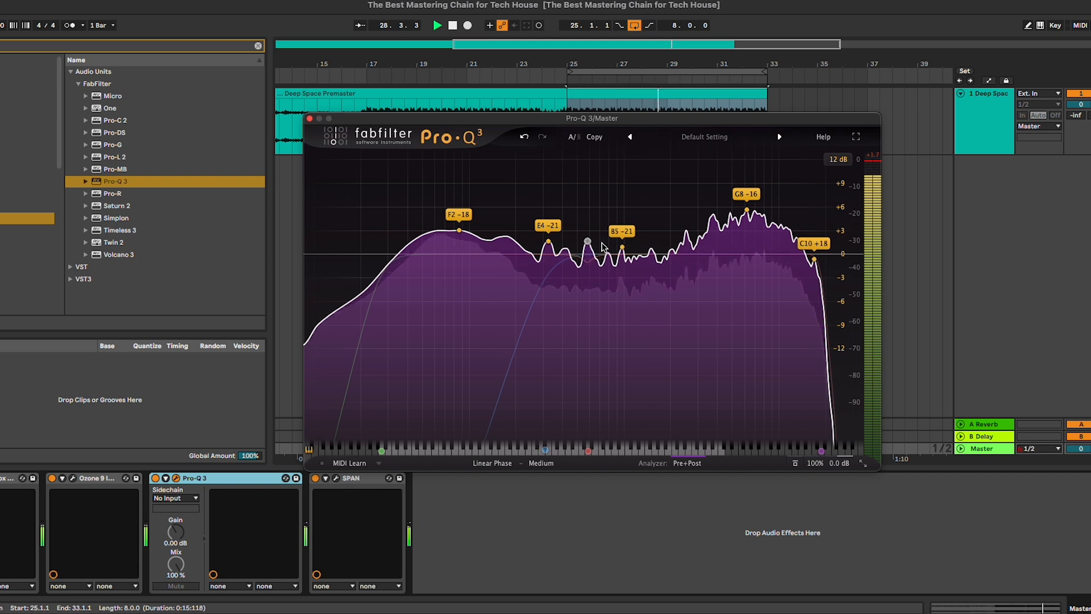
right_click(588, 256)
click(637, 294)
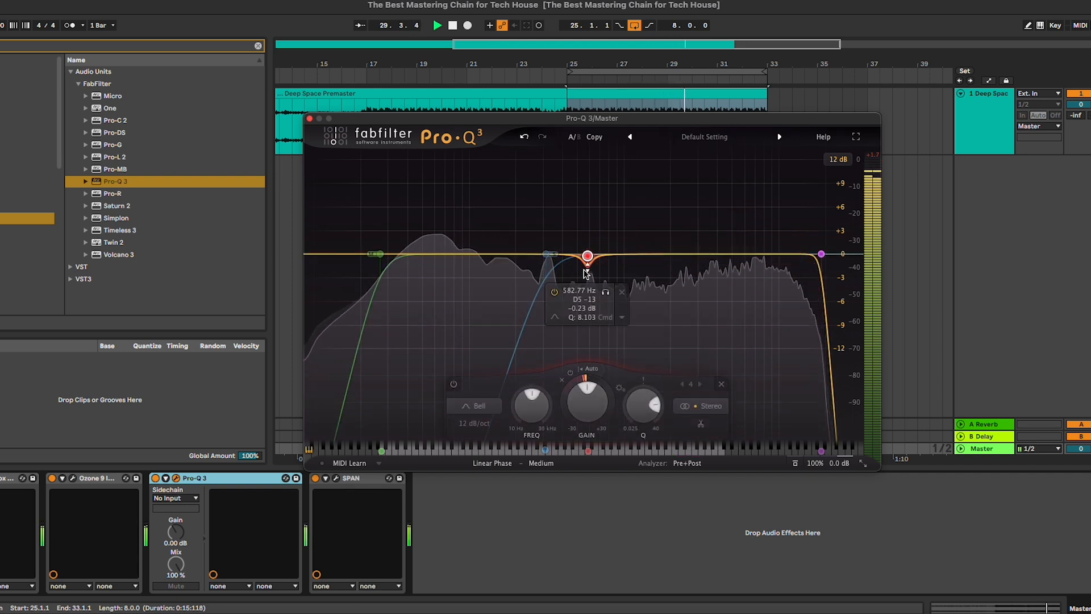
- Audition the dynamic band at about 583 Hz in solo during playback and compare it with the full signal
click(607, 305)
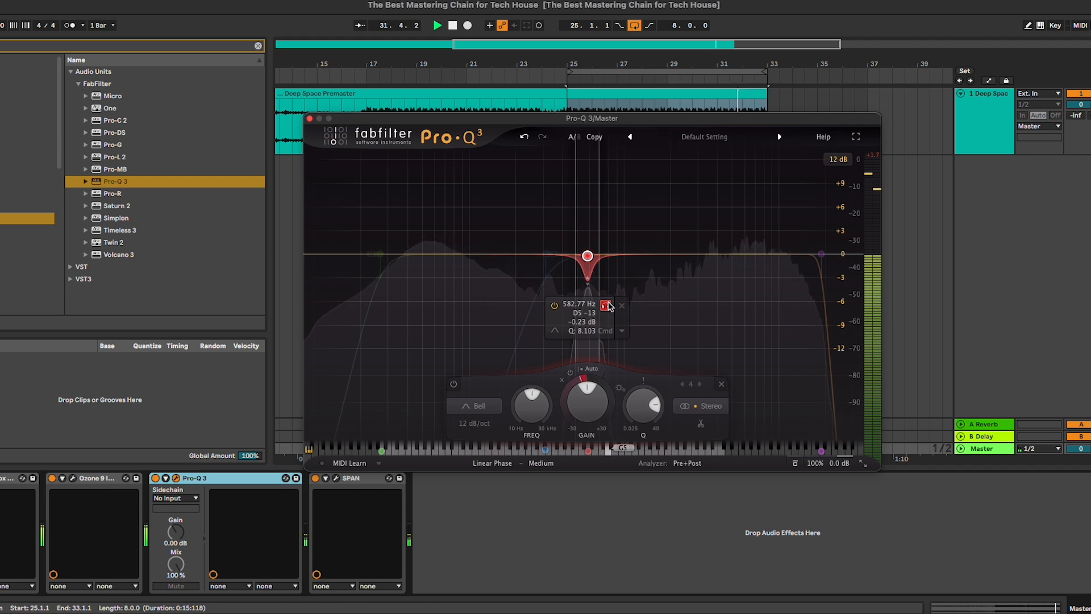
click(606, 307)
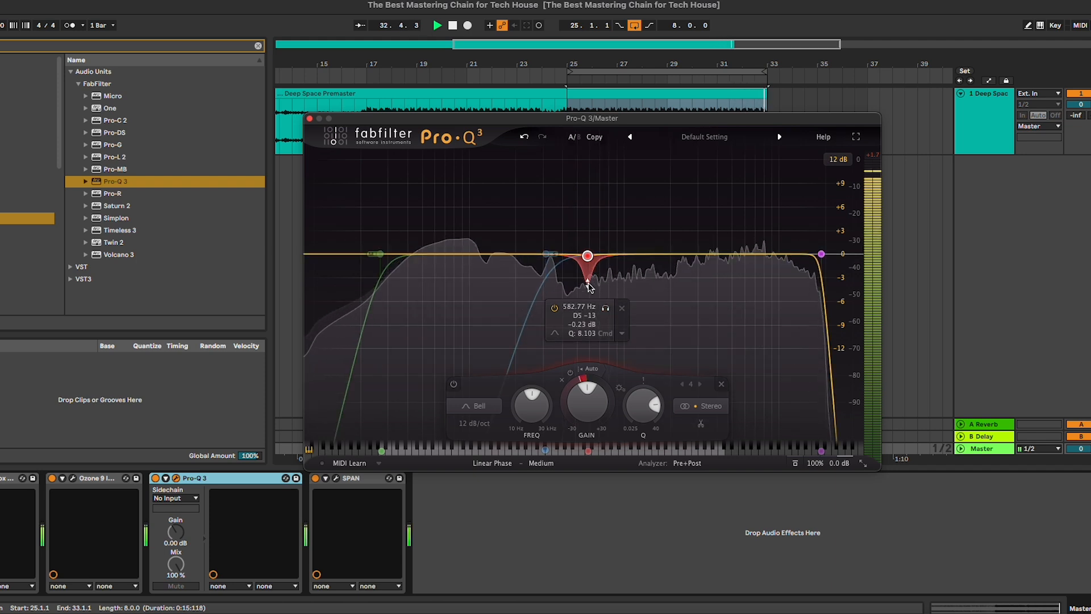
key(space)
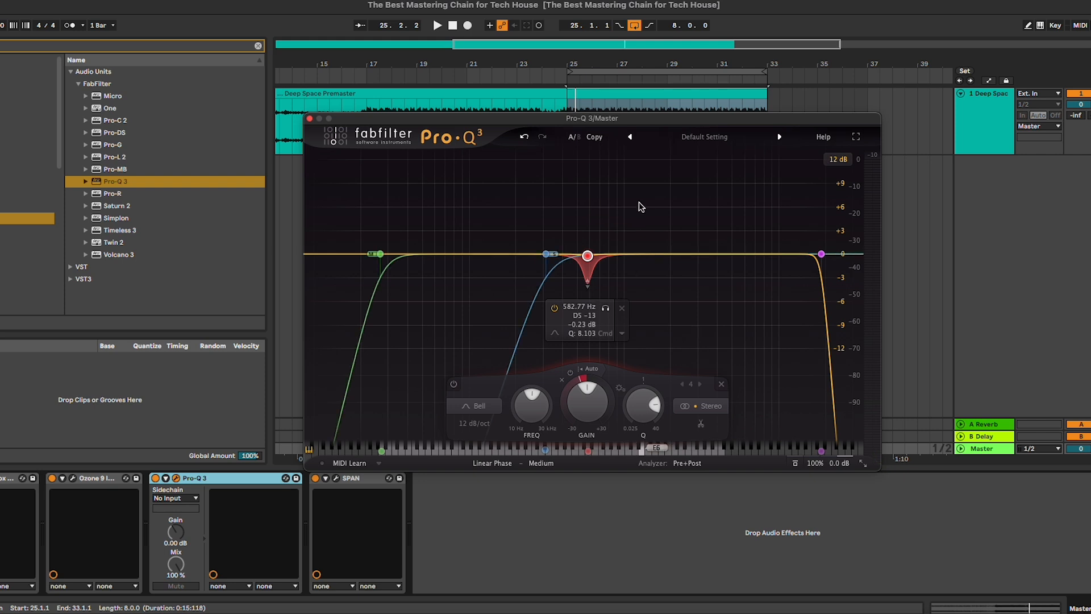
key(space)
click(607, 310)
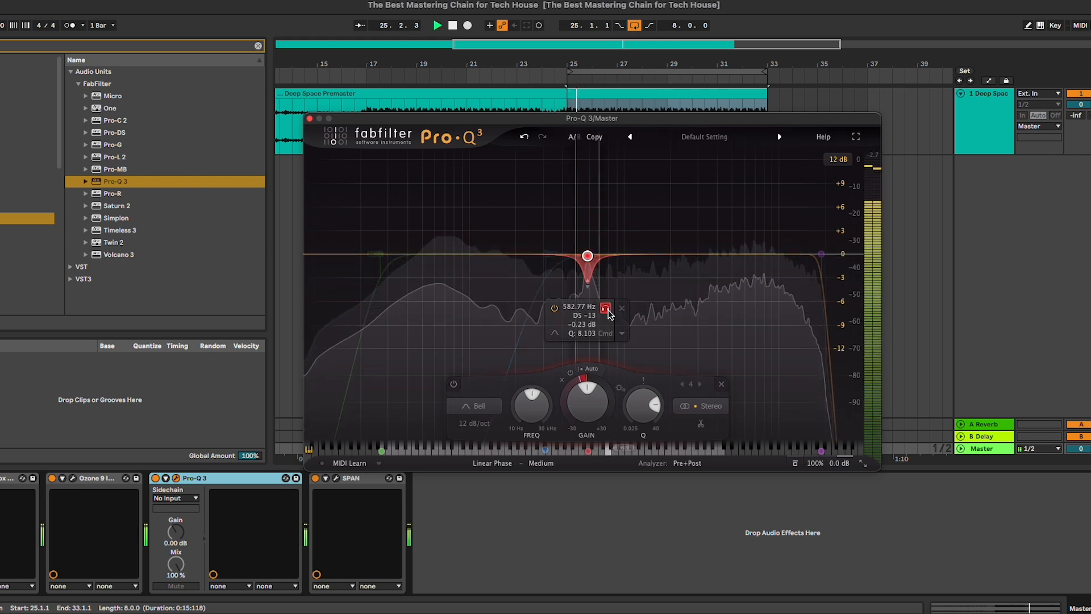
click(608, 311)
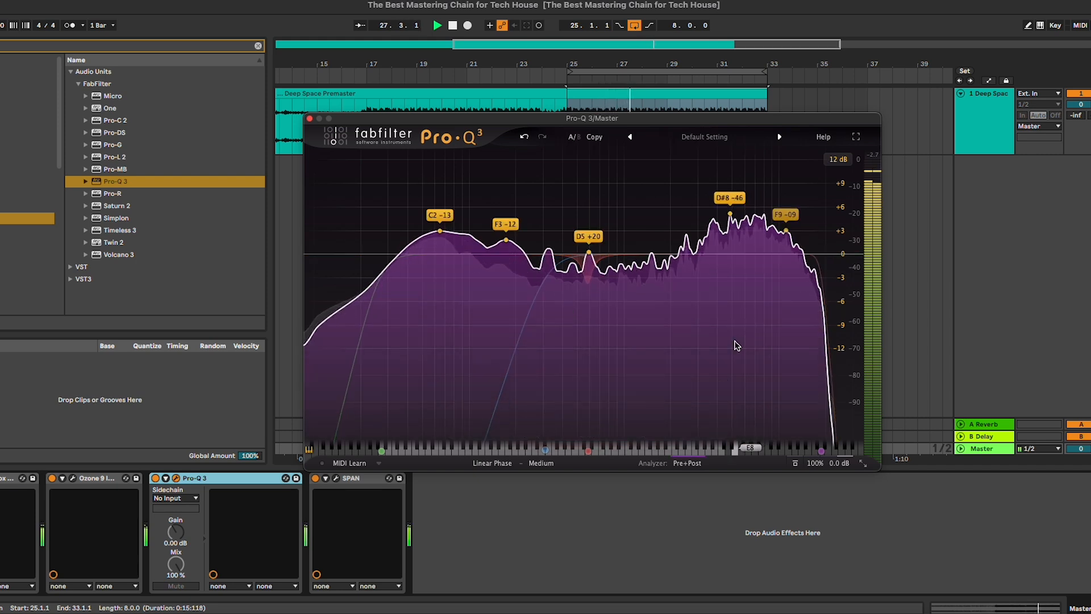
- Pull down the spectrum peak at 3740 Hz to -0.31 dB, make that bell dynamic, and audition it in solo
drag(713, 267, 708, 219)
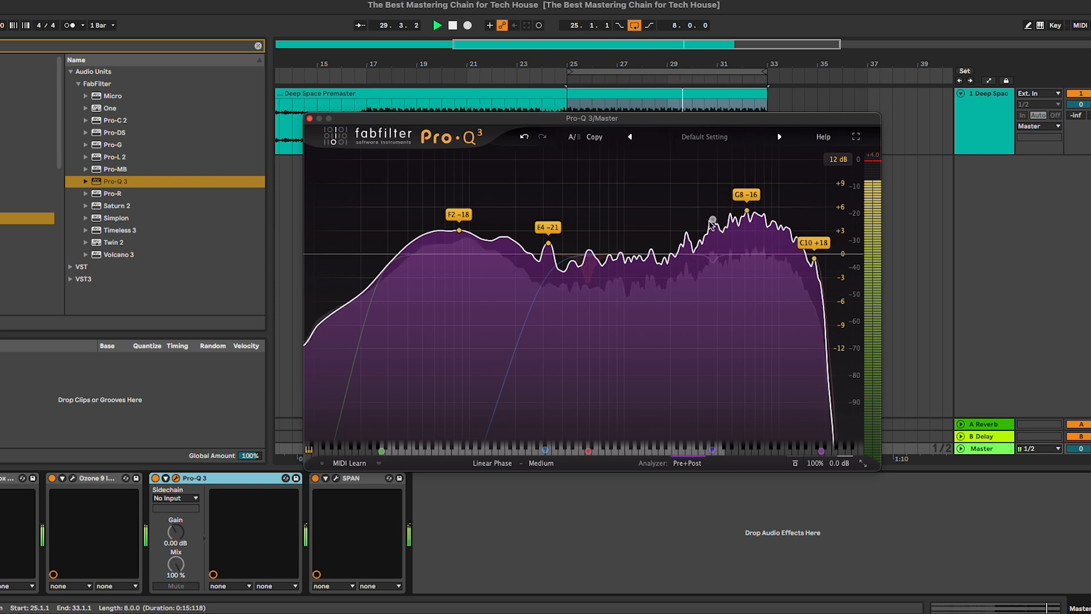
right_click(713, 255)
click(733, 370)
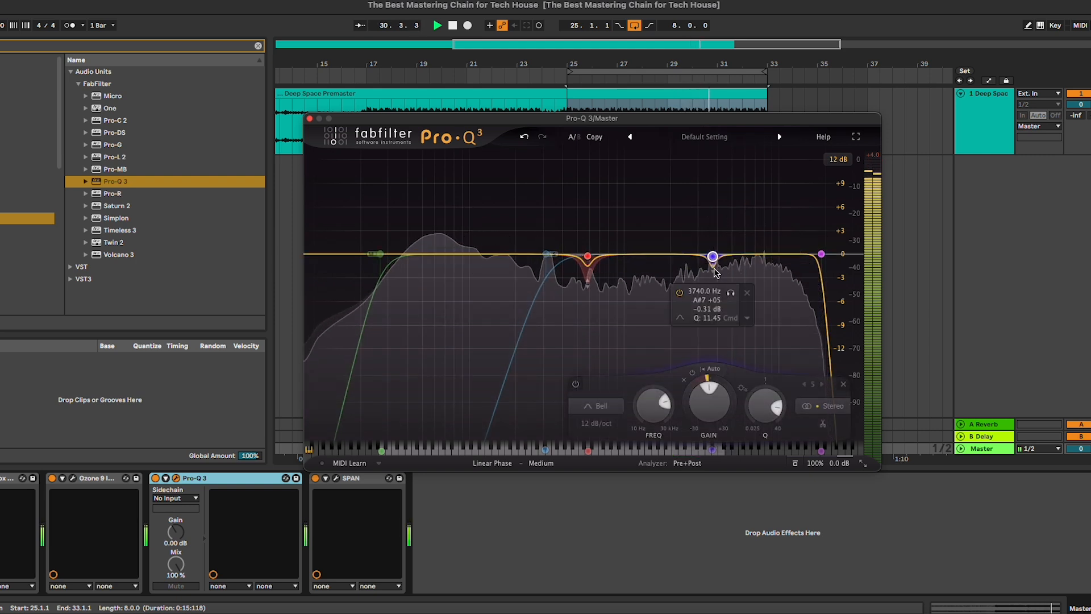
click(731, 304)
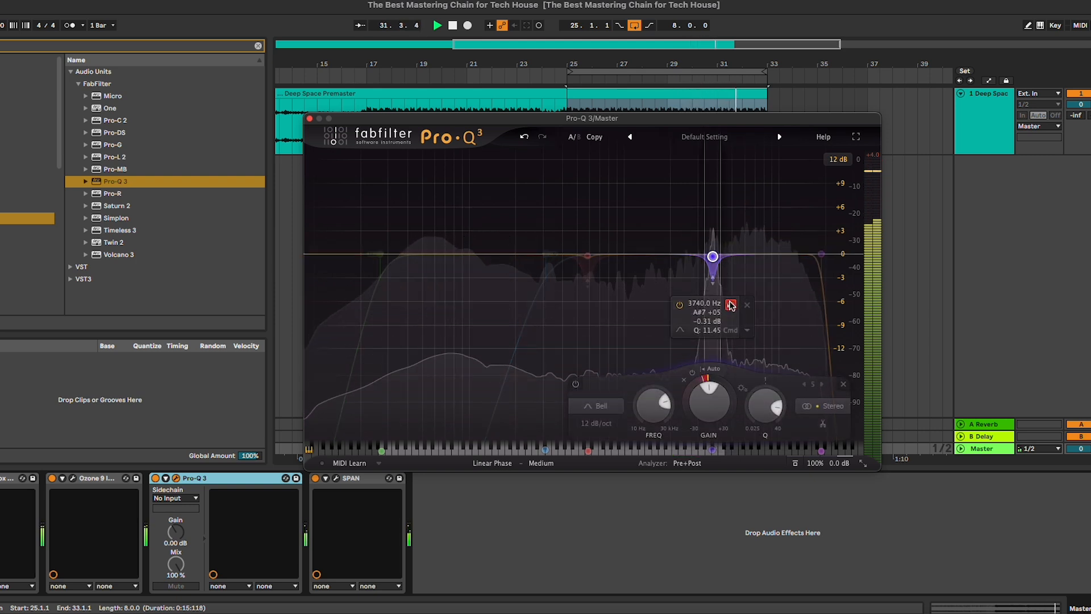
click(732, 305)
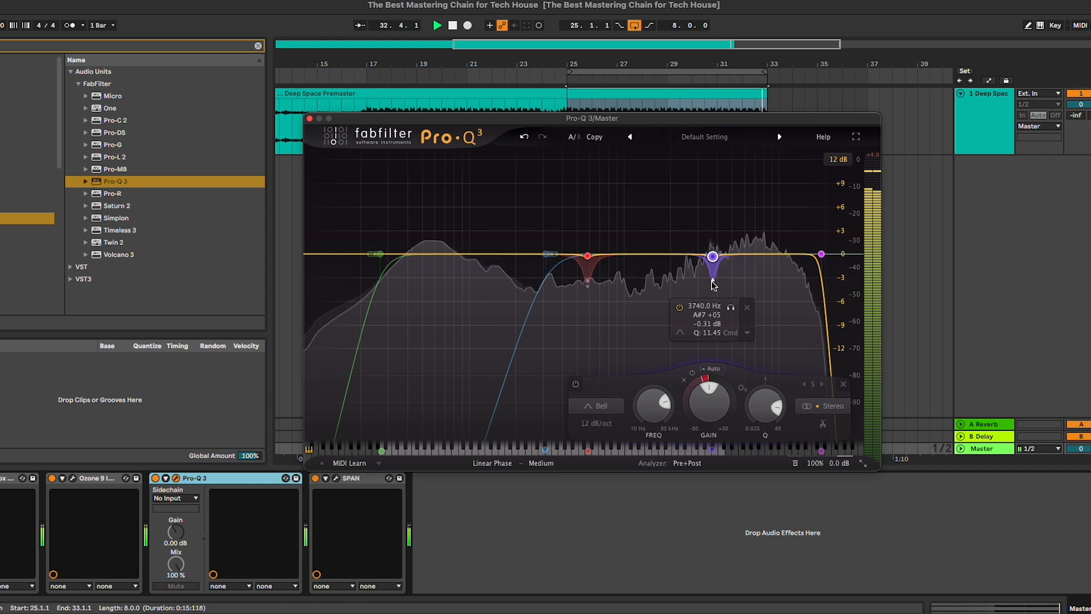
- Set the Side low cut's slope to 24 dB/oct and close the Pro-Q 3 window
click(548, 254)
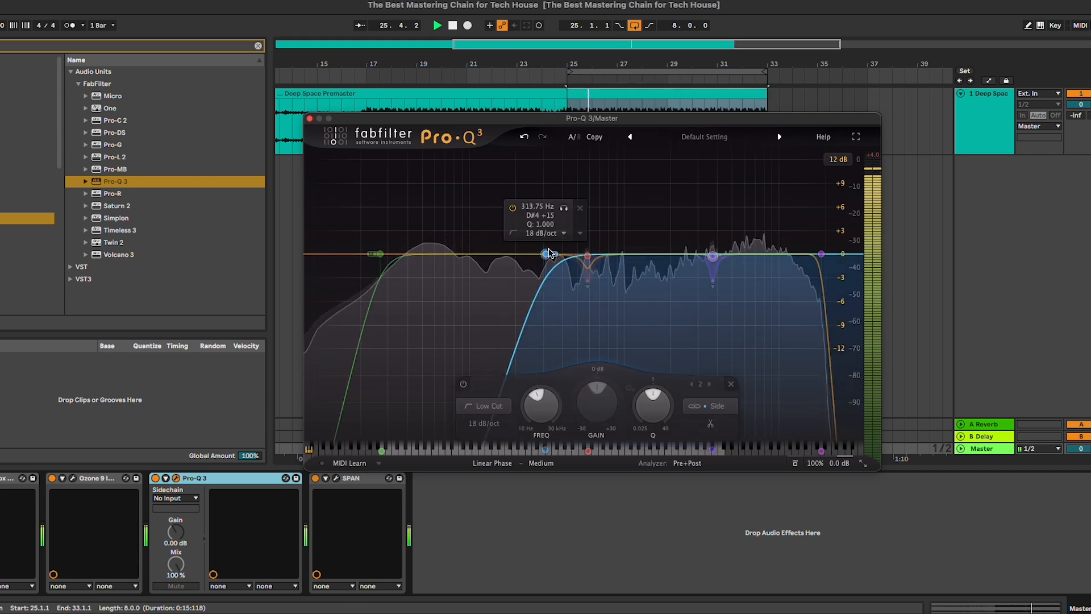
click(544, 234)
click(556, 290)
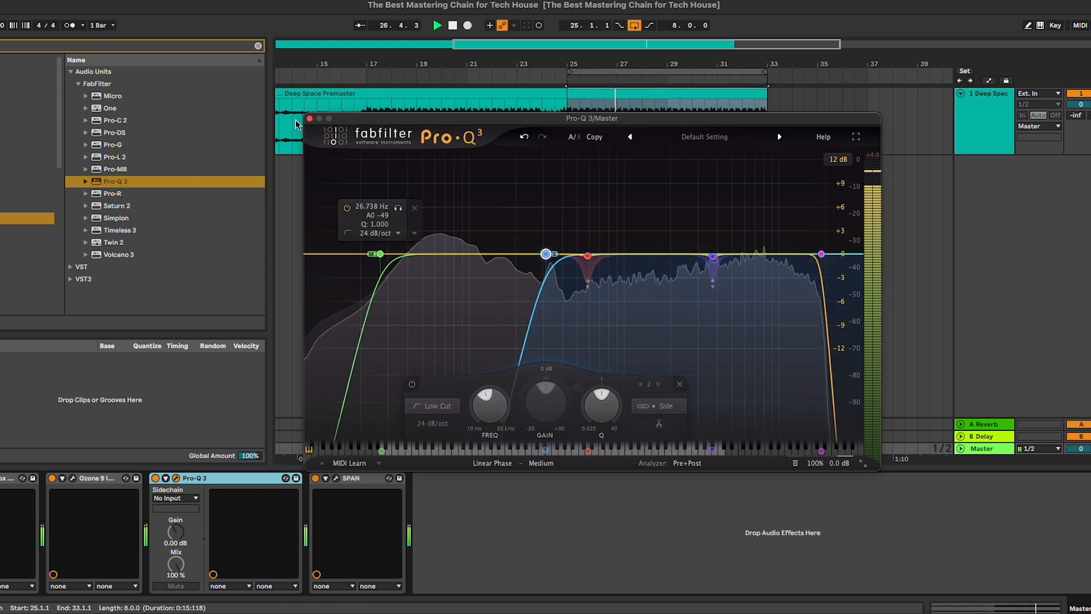
click(309, 118)
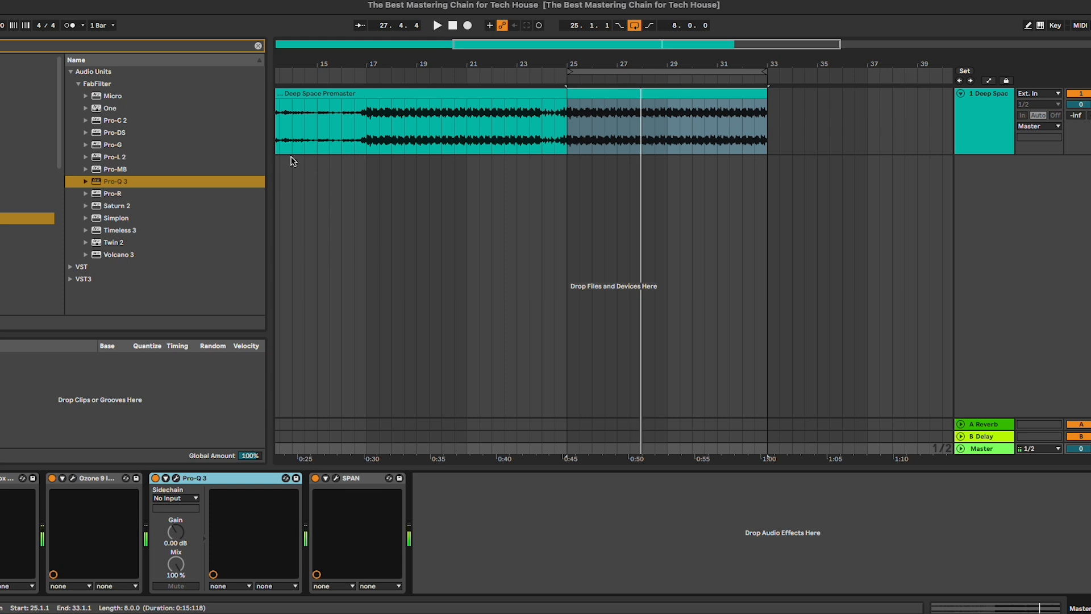
- Find the Waves plug-ins with "waves" and insert SSLComp Stereo between Pro-Q 3 and SPAN
click(201, 45)
text(waves)
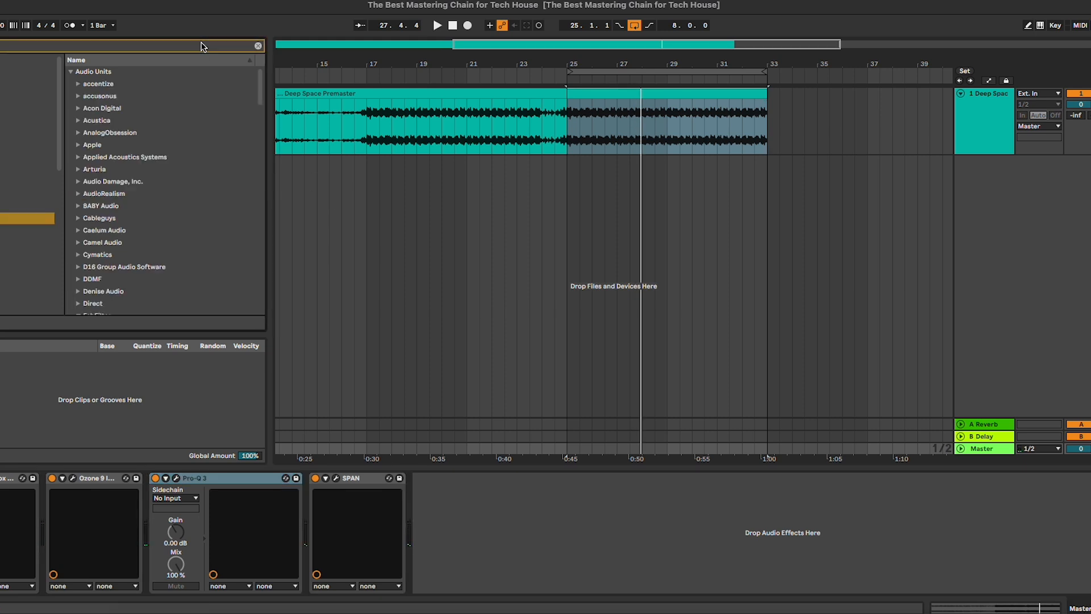
click(69, 96)
click(78, 96)
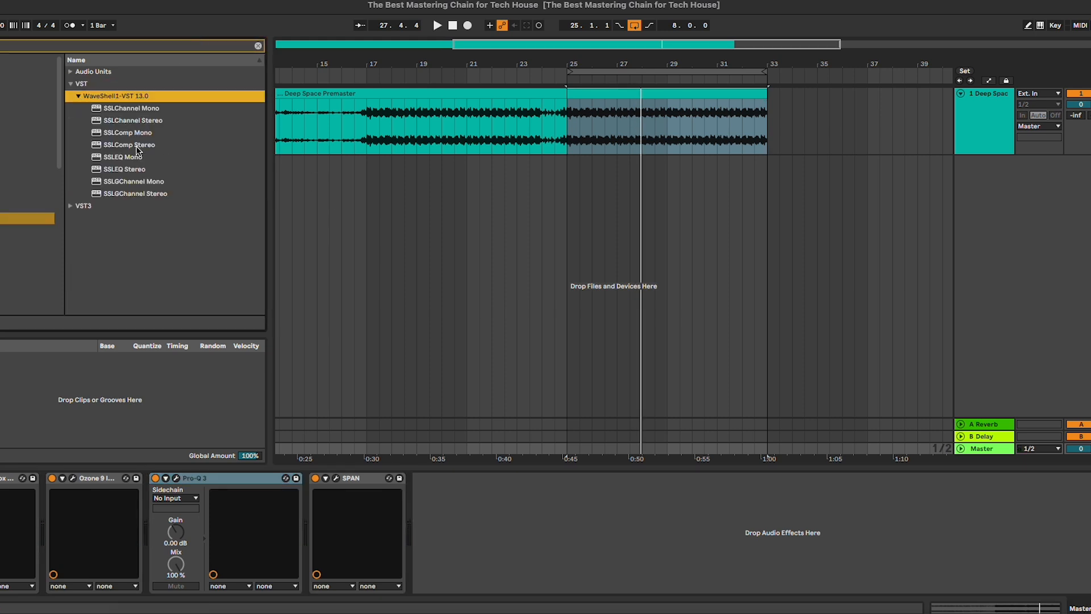
drag(129, 144, 546, 293)
drag(598, 127, 597, 122)
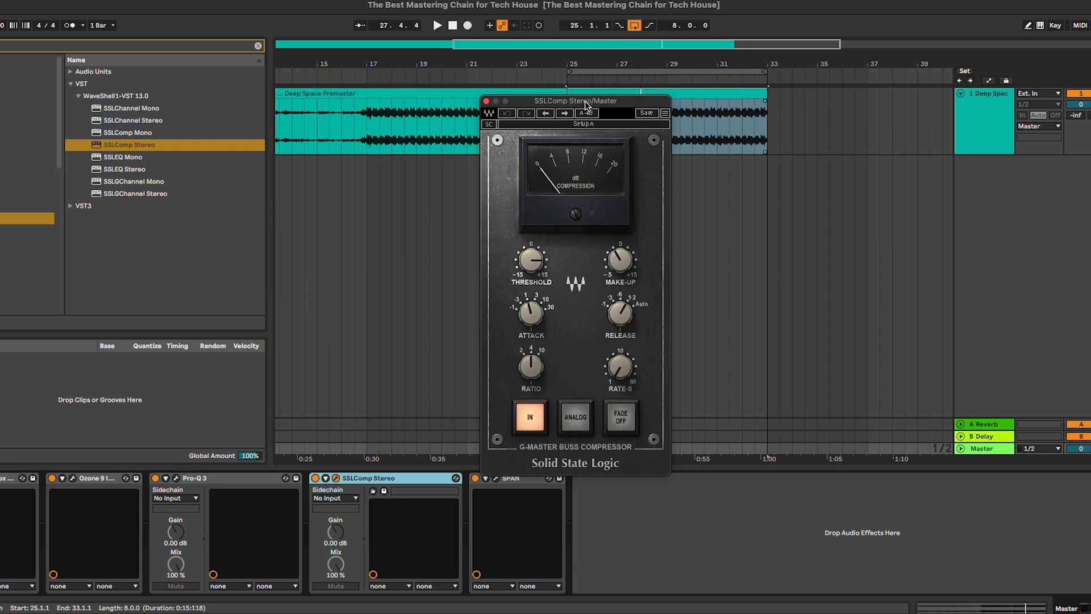
- Clear the plug-in search and try to add Glue Compressor from the Dynamics audio effects to the chain
click(69, 85)
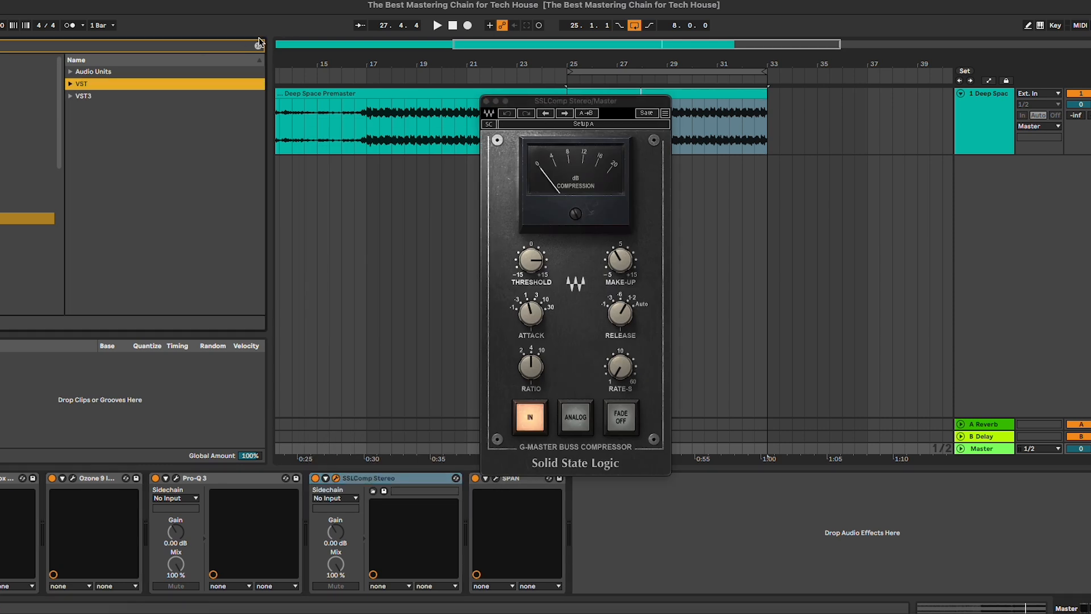
click(258, 44)
click(26, 182)
click(78, 109)
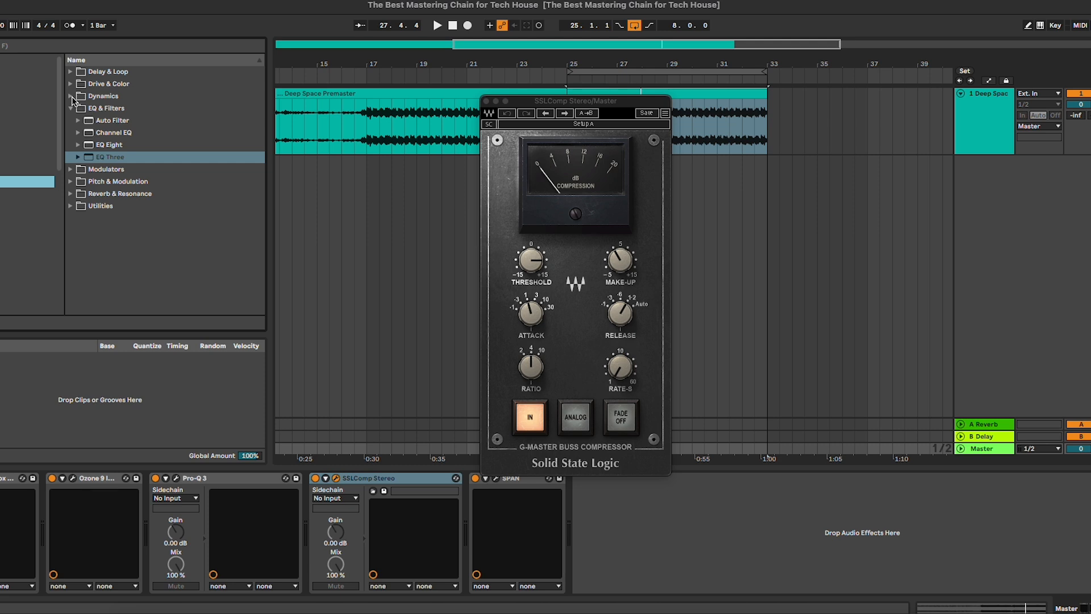
click(71, 97)
drag(110, 146, 430, 536)
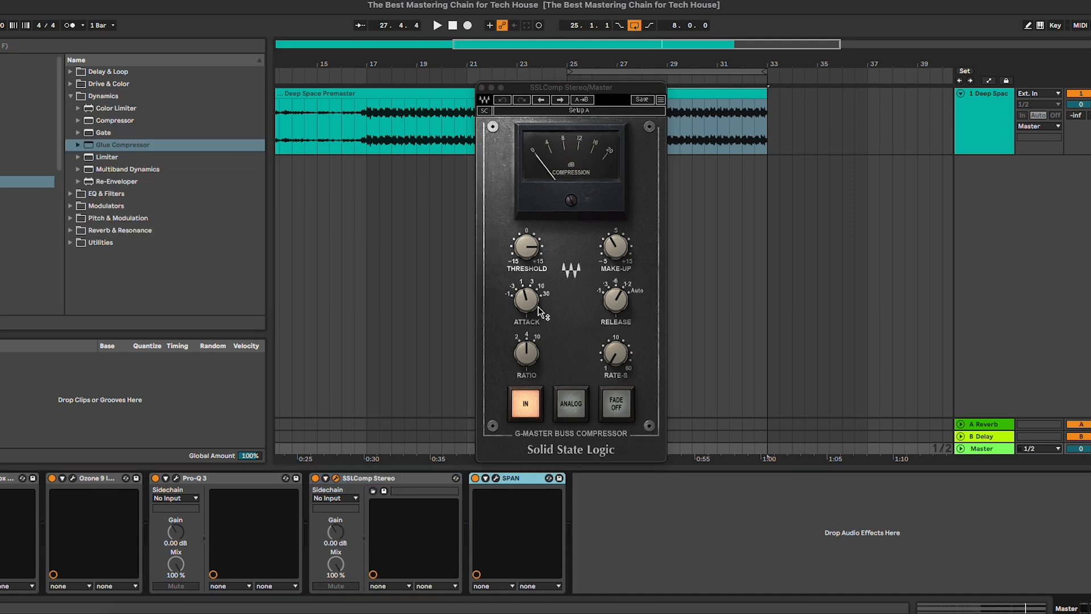
- Set the SSL bus compressor's attack to 30 and release to Auto, adjust threshold and make-up during playback, and close its window
click(530, 302)
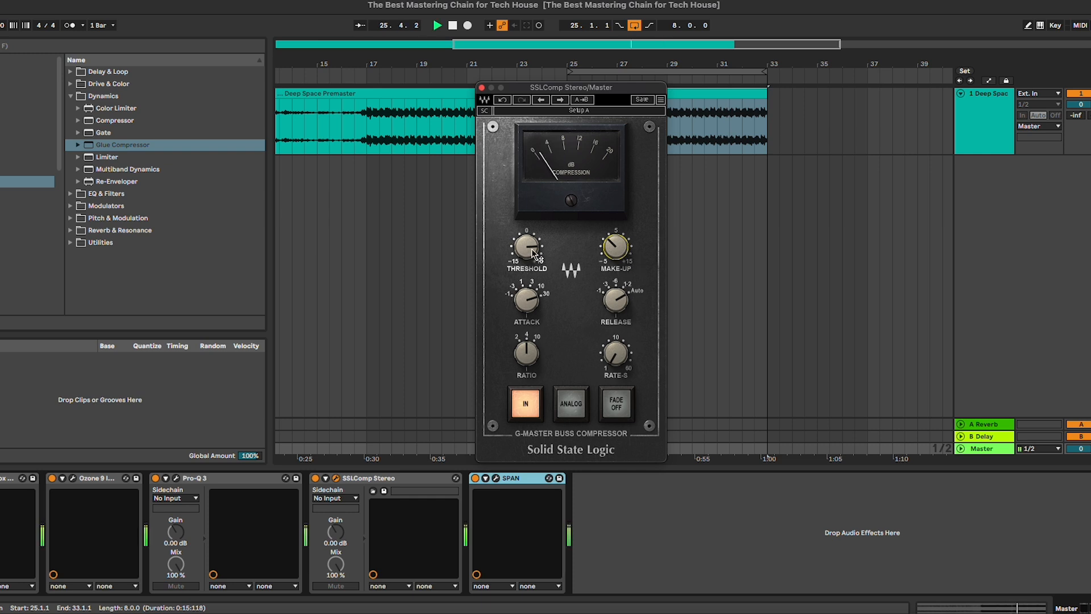
click(482, 88)
- Find the FabFilter Audio Units with "fab" and insert Pro-MB between SSLComp Stereo and SPAN
click(27, 218)
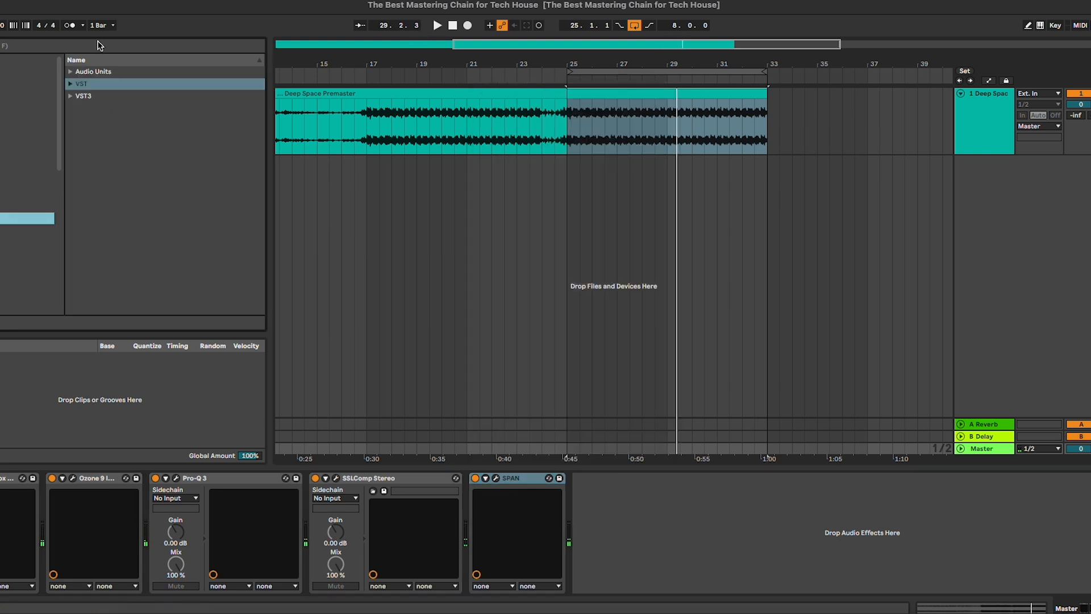
double_click(104, 72)
click(102, 44)
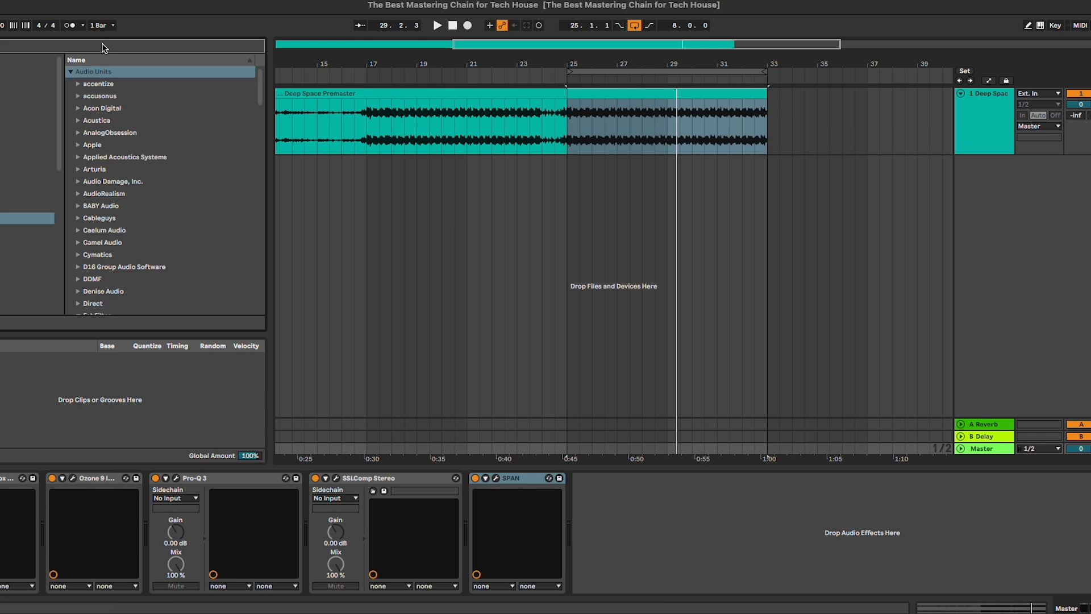
text(fab)
drag(122, 171, 469, 575)
drag(731, 103, 616, 88)
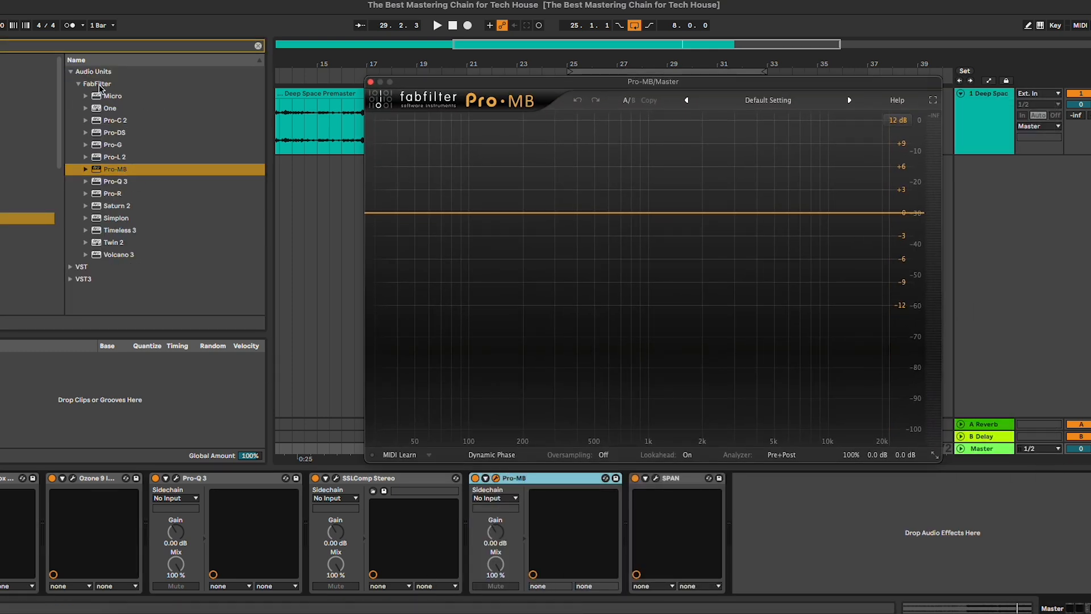
- Clear the plug-in search and try Multiband Dynamics from the Dynamics effects between SSLComp Stereo and Pro-MB
click(79, 83)
click(257, 47)
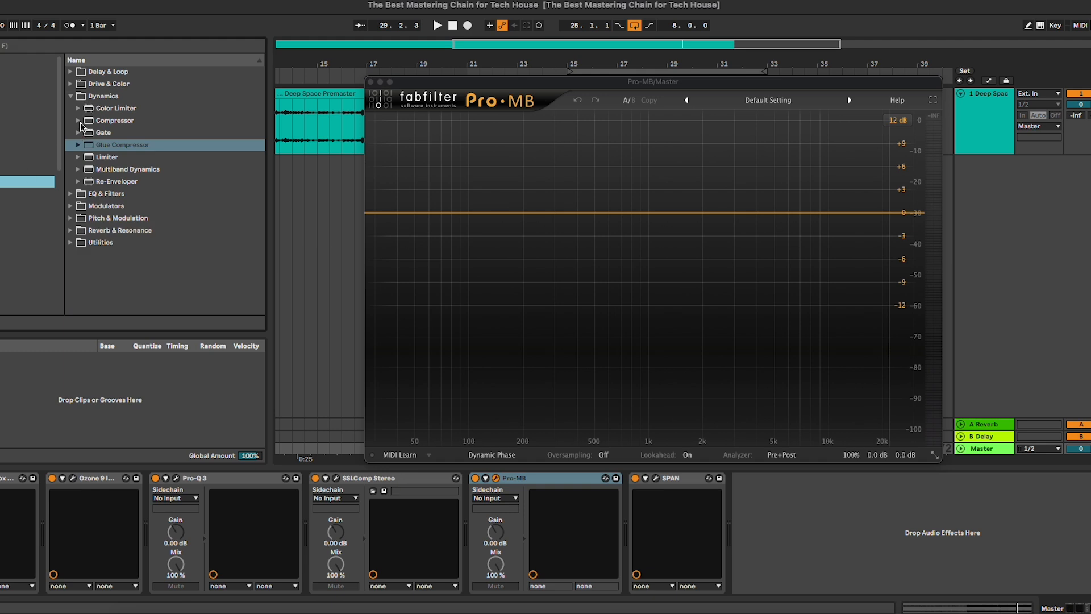
click(78, 170)
click(78, 170)
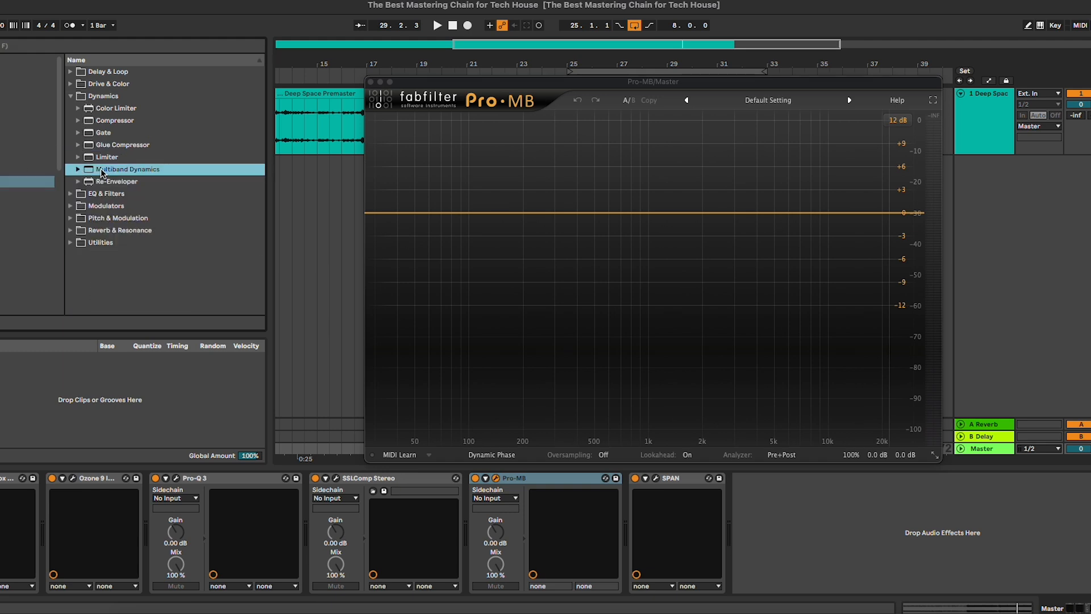
drag(102, 170, 612, 486)
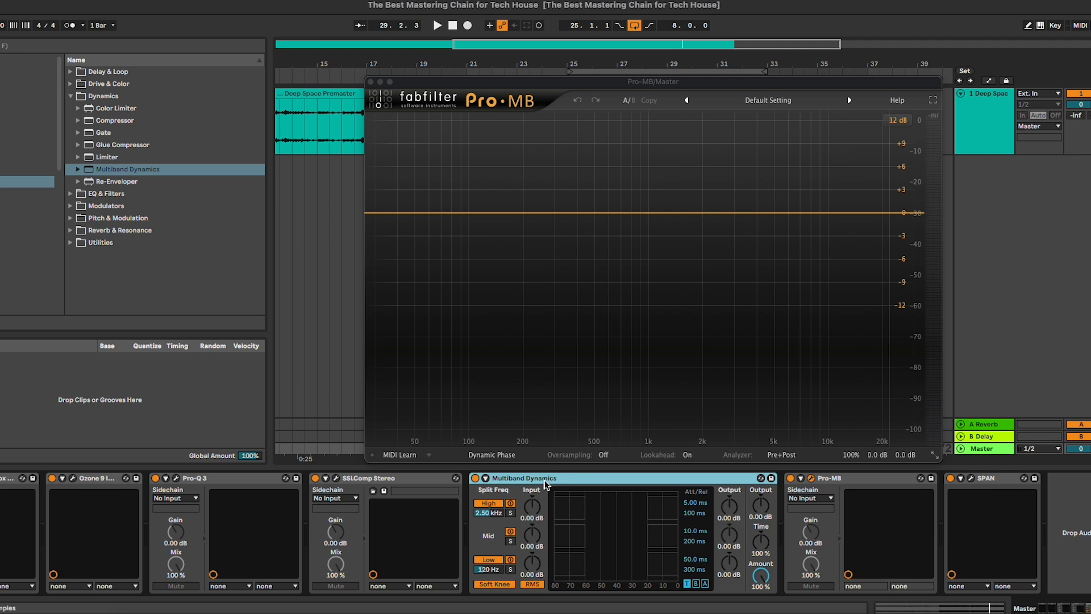
key(Delete)
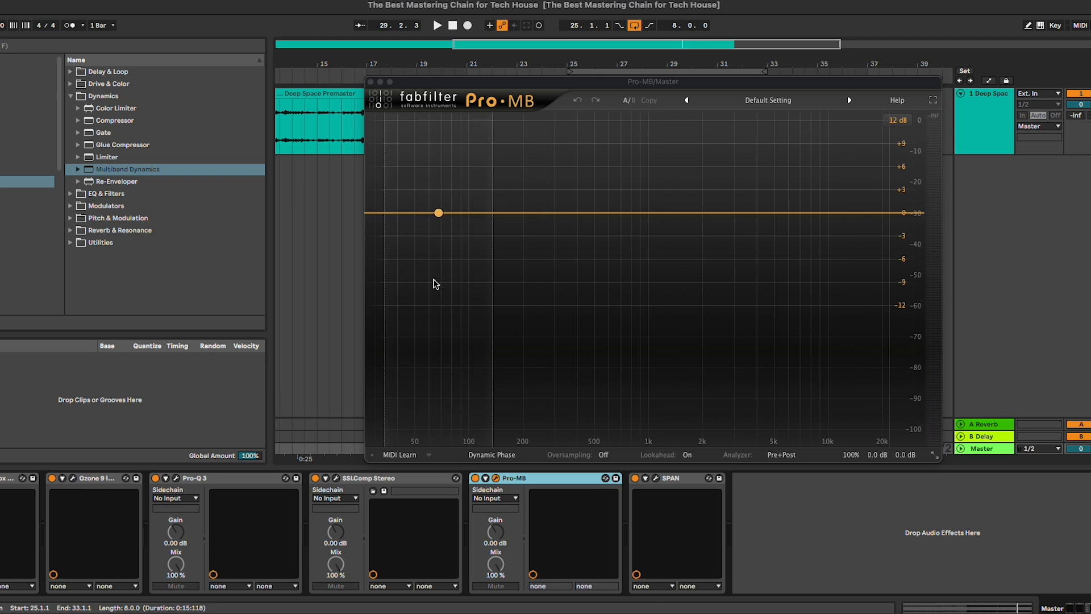
- Create four adjoining compression bands in Pro-MB covering the spectrum from the lows to the highs
click(427, 270)
drag(479, 184, 499, 188)
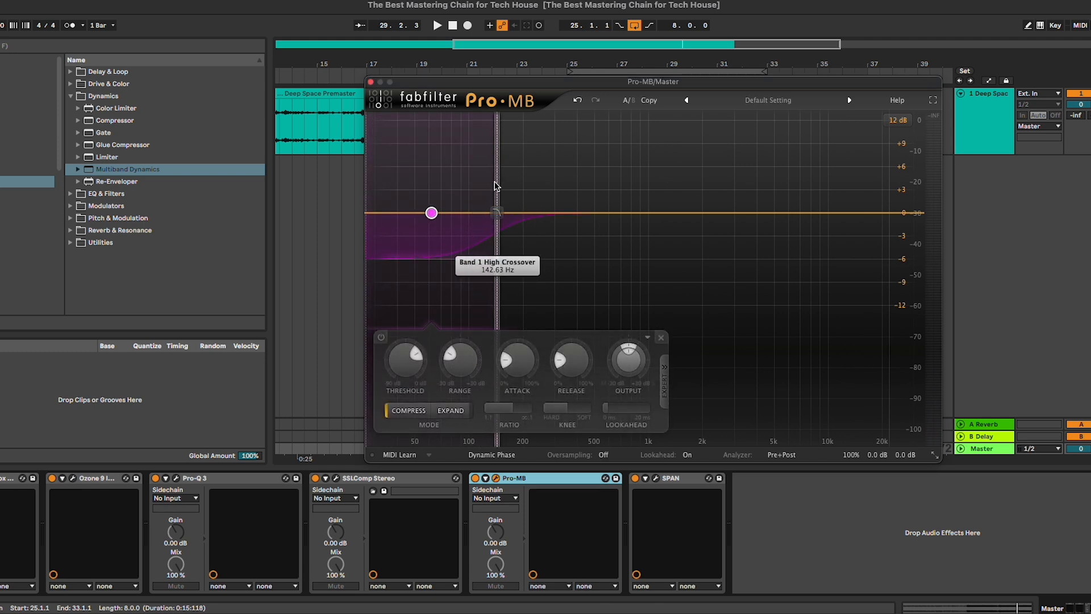
click(577, 146)
click(686, 119)
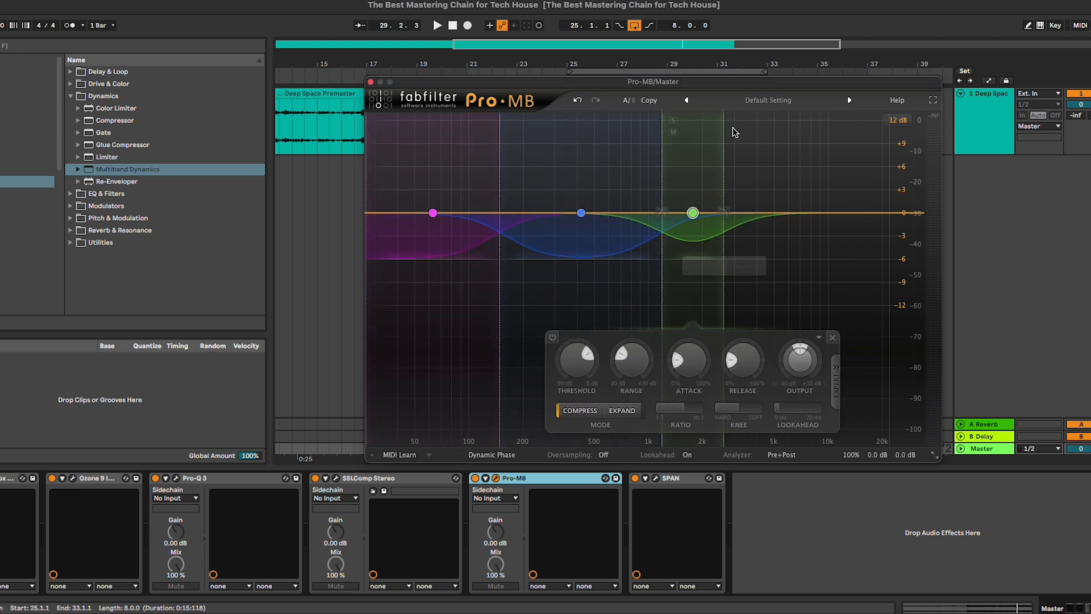
drag(729, 129, 802, 128)
click(822, 120)
drag(851, 154, 939, 173)
- Set Pro-MB's crossovers to about 170 Hz for bands 1/2, 1 kHz for bands 2/3 and 6.6 kHz for bands 3/4
mouse_move(800, 168)
mouse_down()
mouse_move(818, 171)
mouse_move(796, 172)
mouse_up()
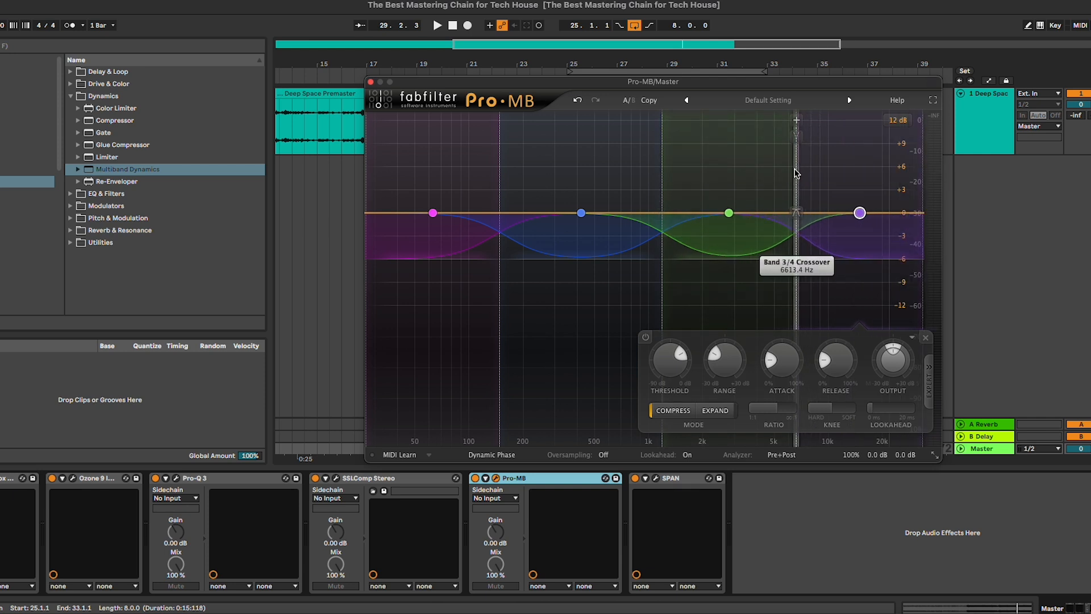
drag(663, 171, 651, 175)
drag(503, 182, 514, 183)
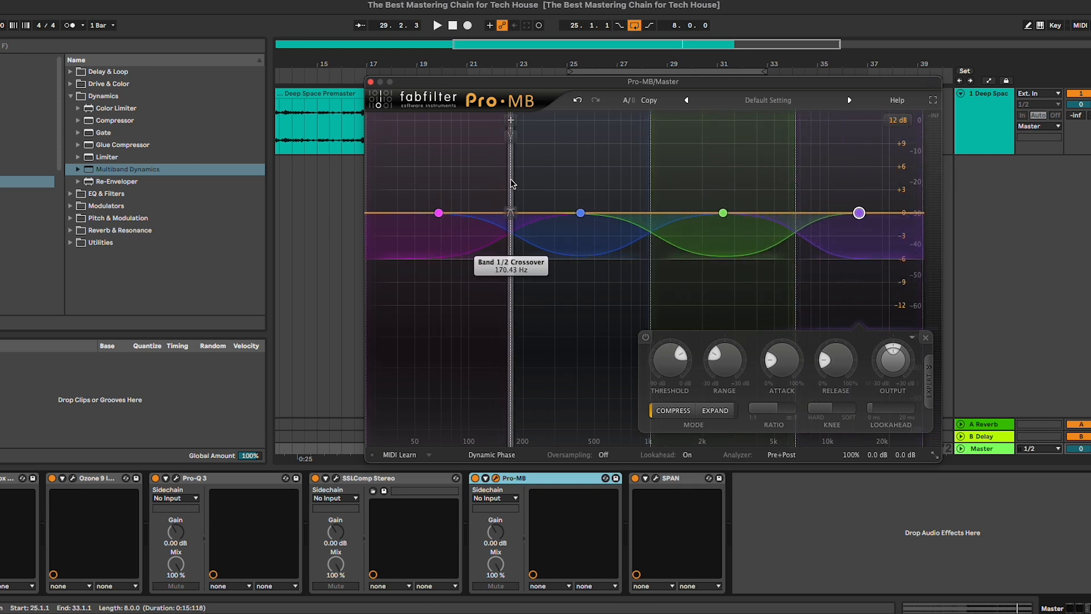
- Consult the Ozone 9 Imager's band splits, move Pro-MB's band 3/4 crossover to about 6 kHz, and close the Imager window
click(72, 480)
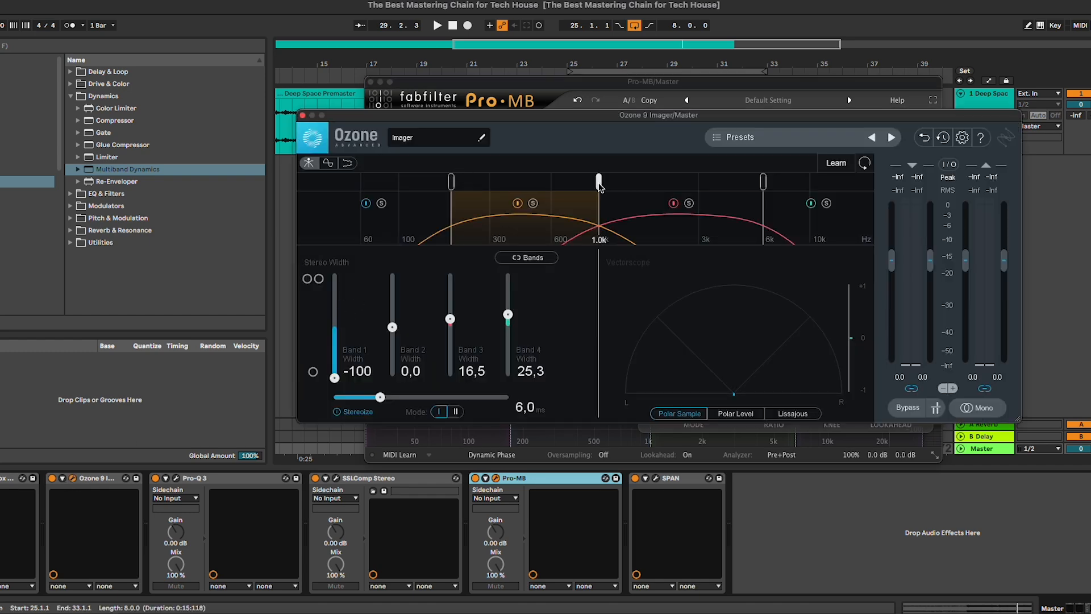
click(303, 116)
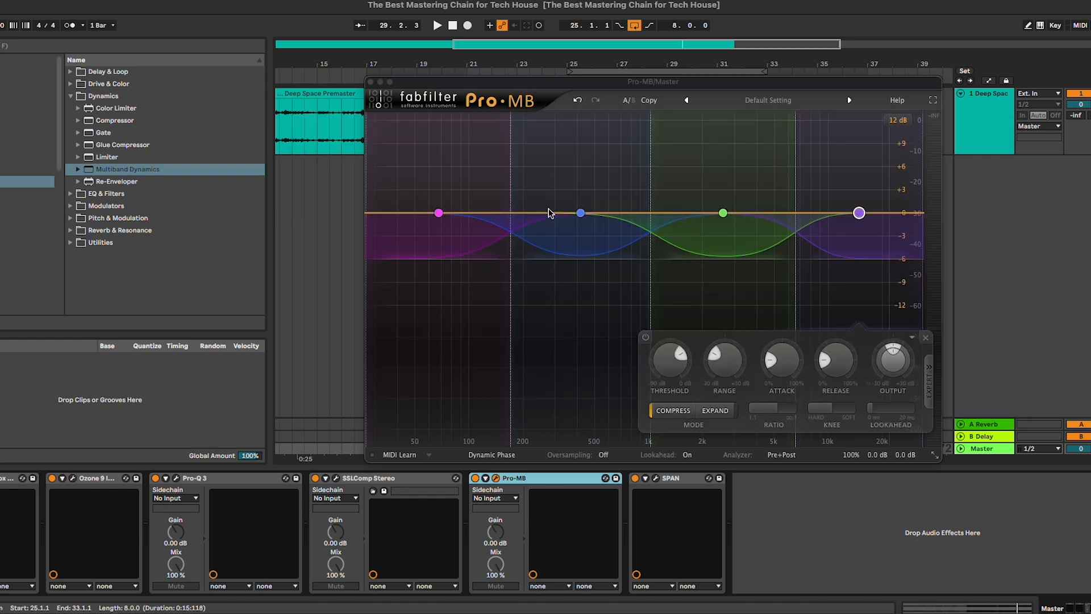
click(73, 480)
click(584, 154)
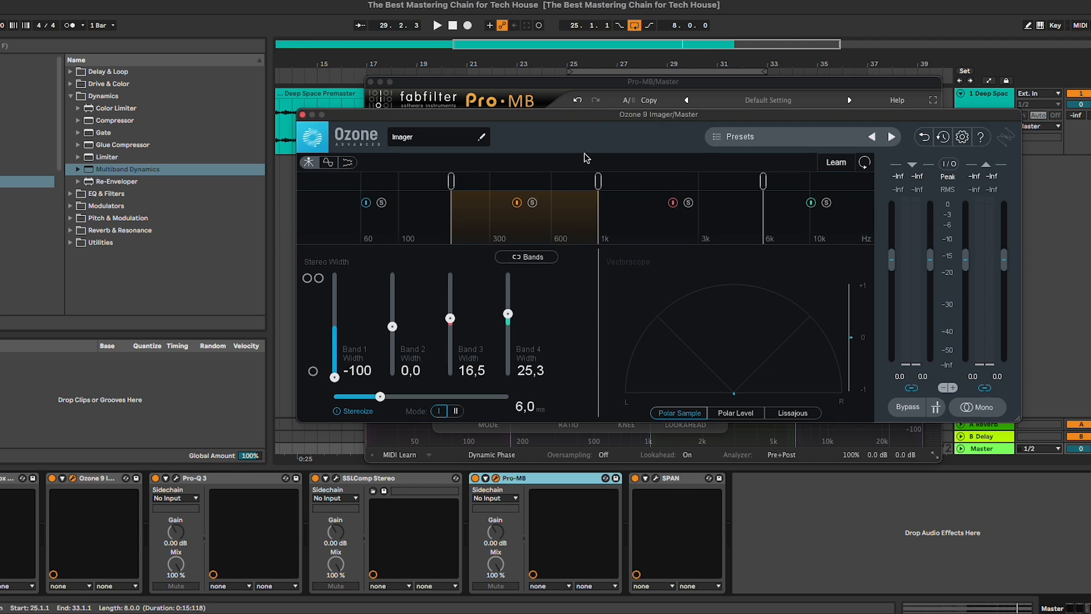
click(717, 84)
click(302, 115)
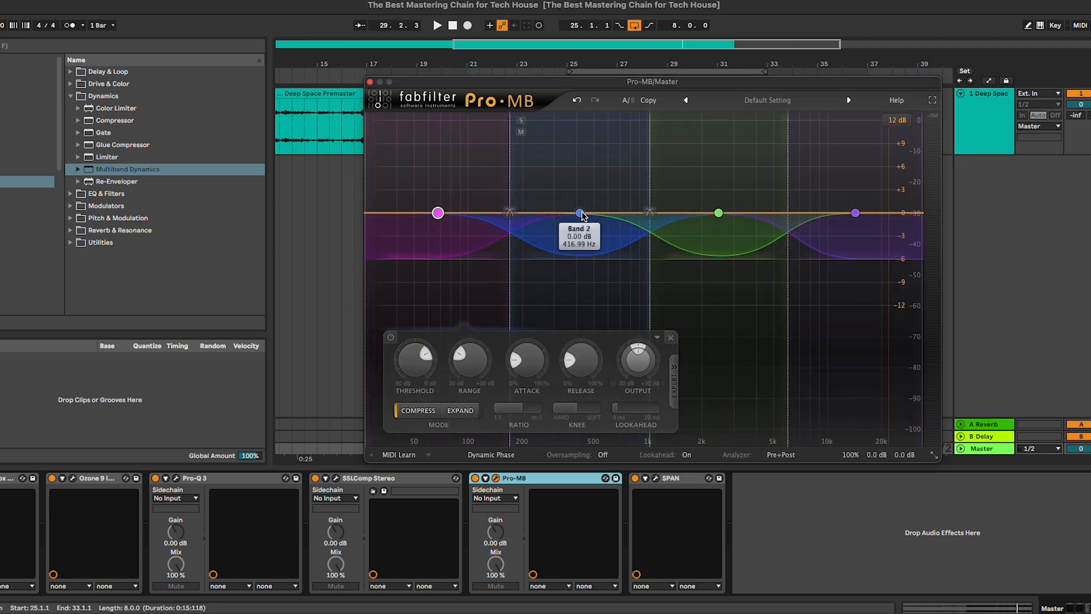
- Set the thresholds of the Pro-MB bands to 0 dB and reposition the plug-in window
click(719, 213)
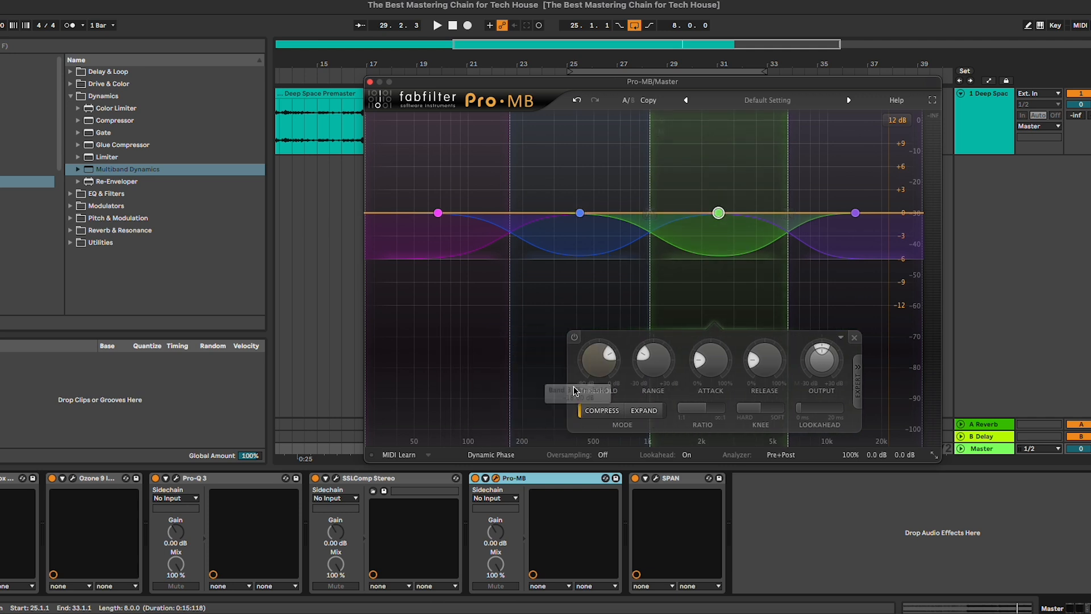
click(855, 214)
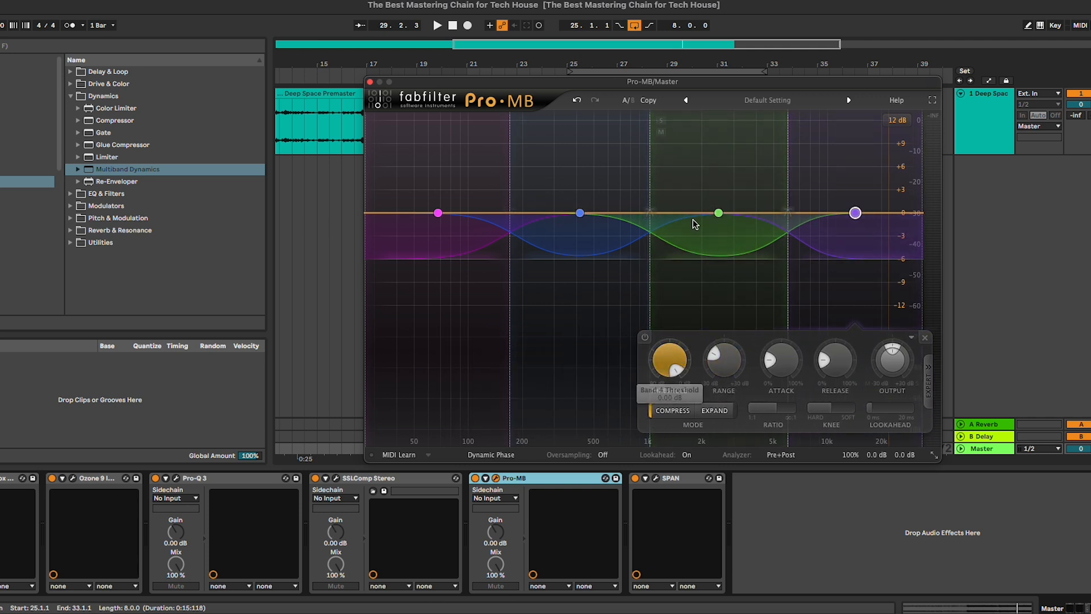
drag(656, 83, 631, 84)
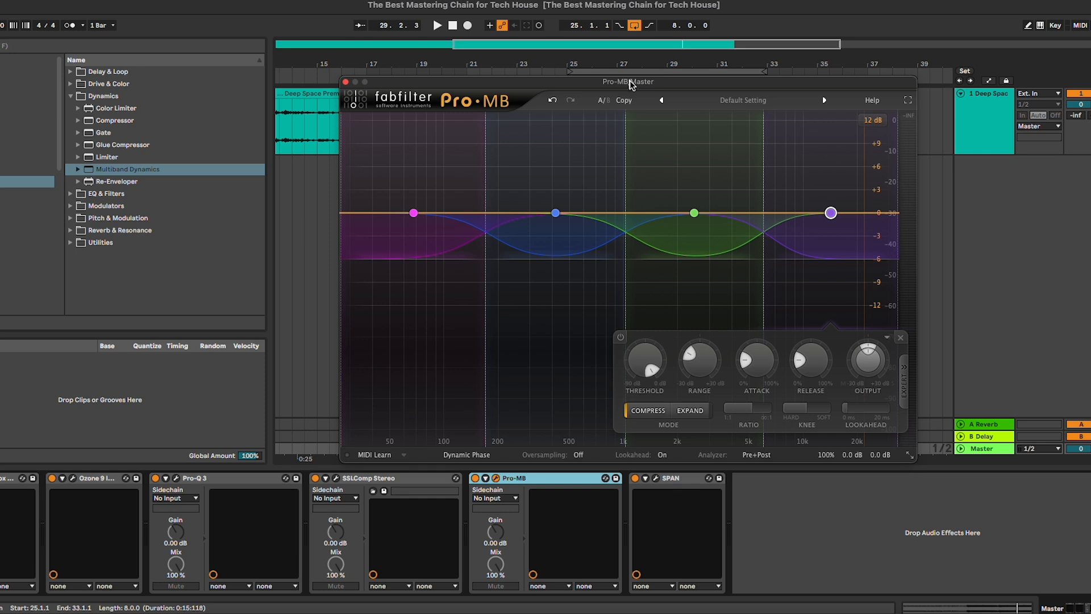
drag(631, 84, 628, 83)
- Solo Pro-MB's band 1 during playback, raise its attack, set its release to about 70%, and stop playback
click(411, 213)
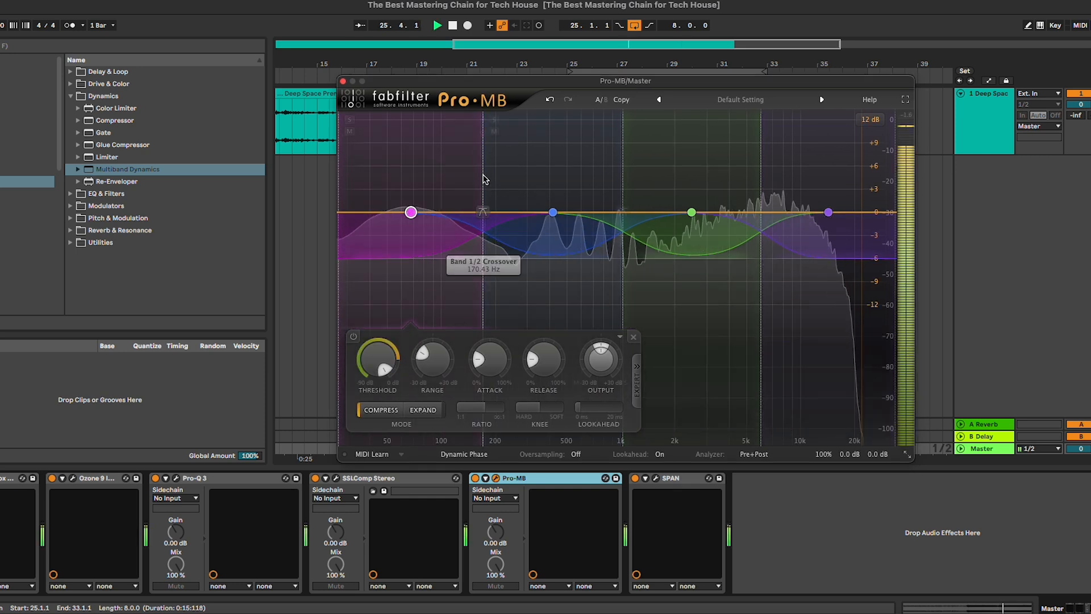
click(350, 121)
key(space)
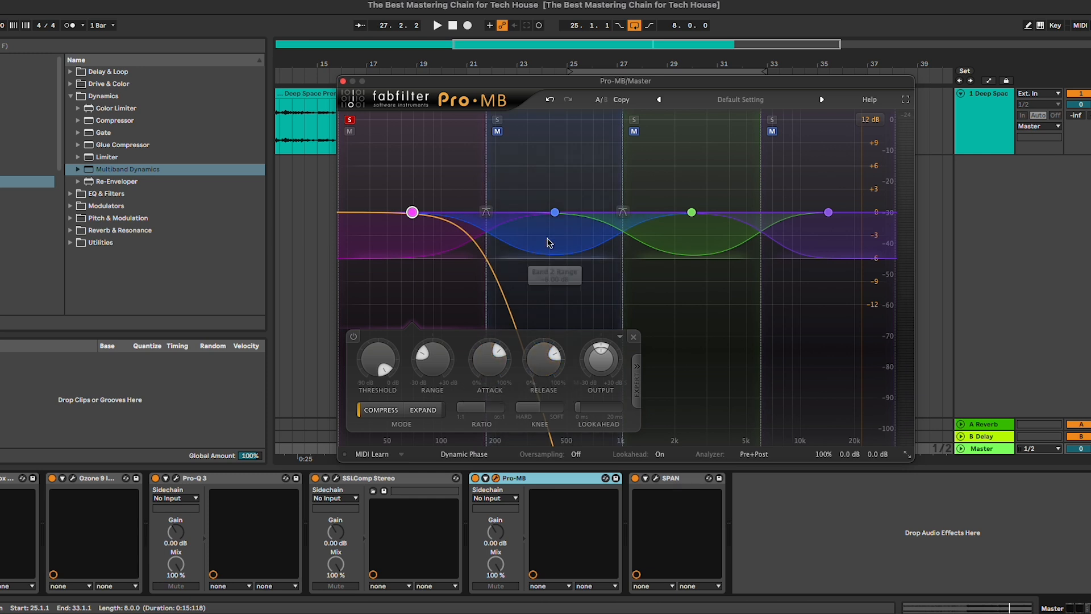
- Give bands 2 to 4 progressively faster attack and release, with about 38% attack on band 3 and 16% release on band 4
click(555, 212)
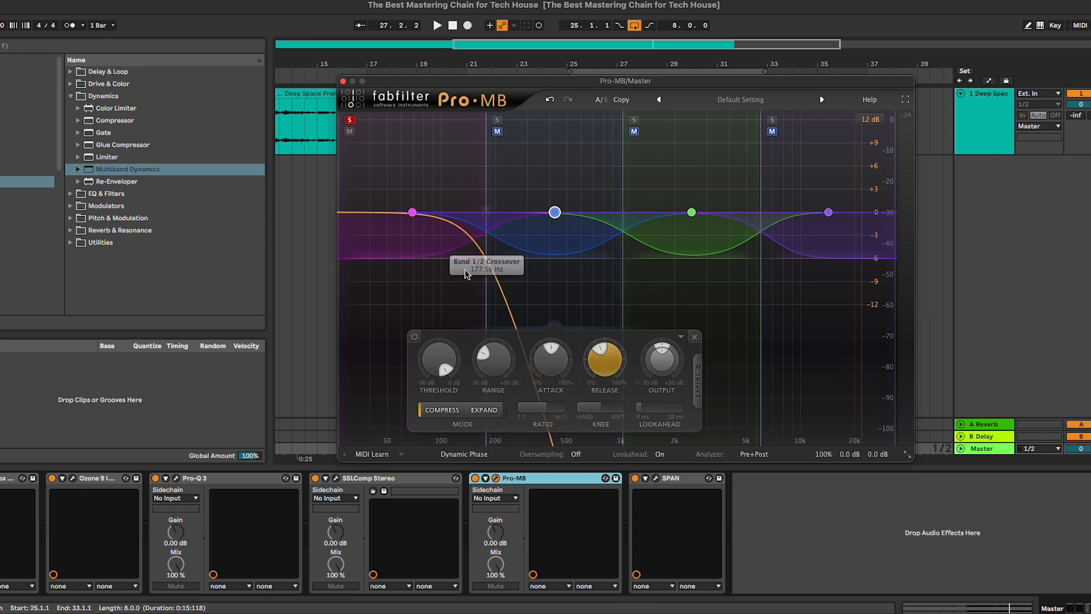
click(691, 212)
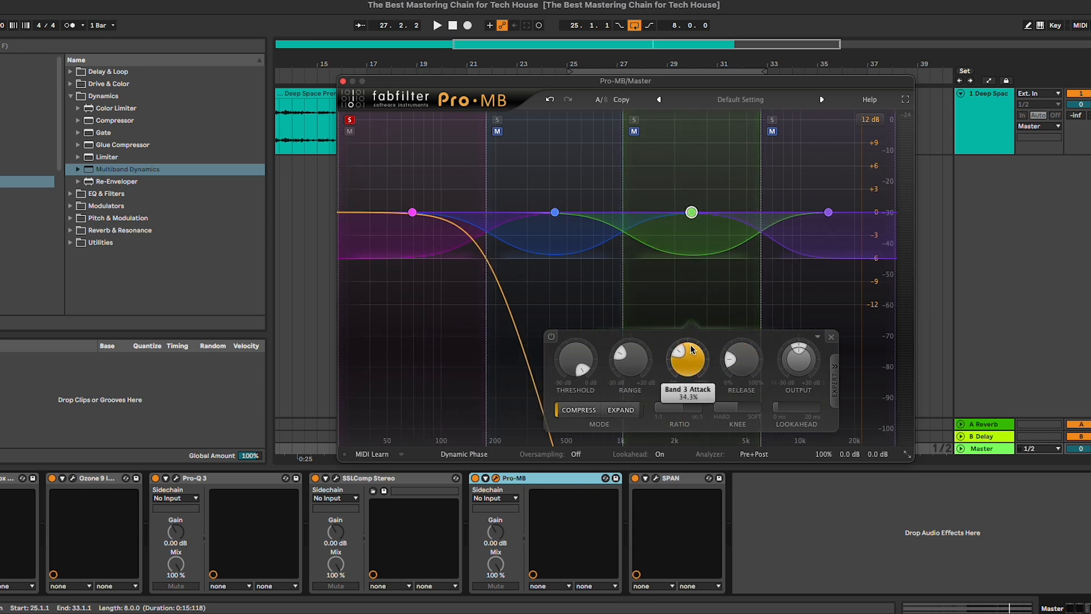
click(828, 213)
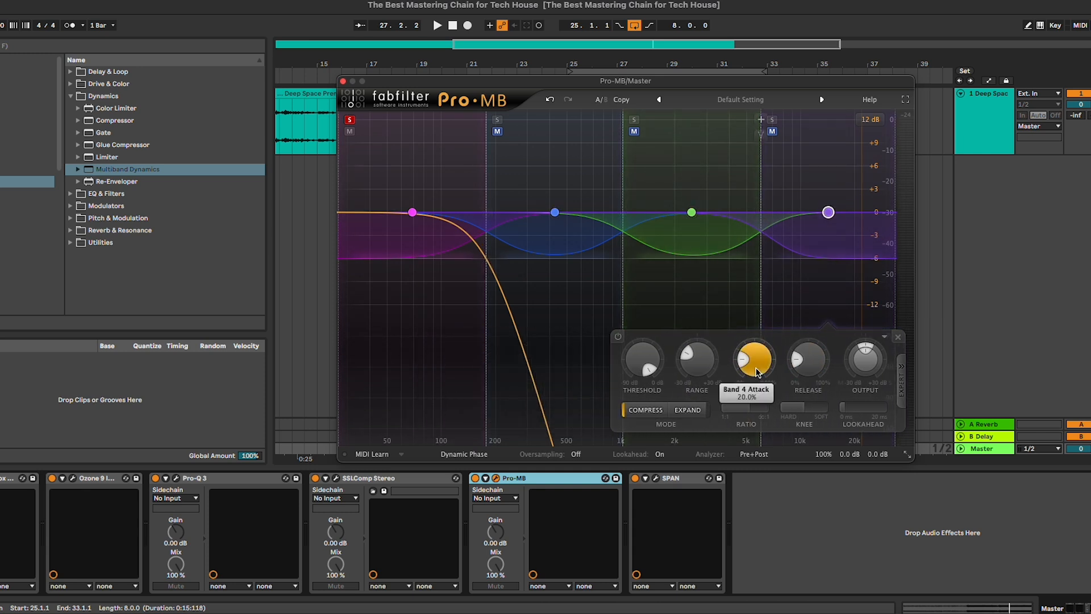
click(714, 263)
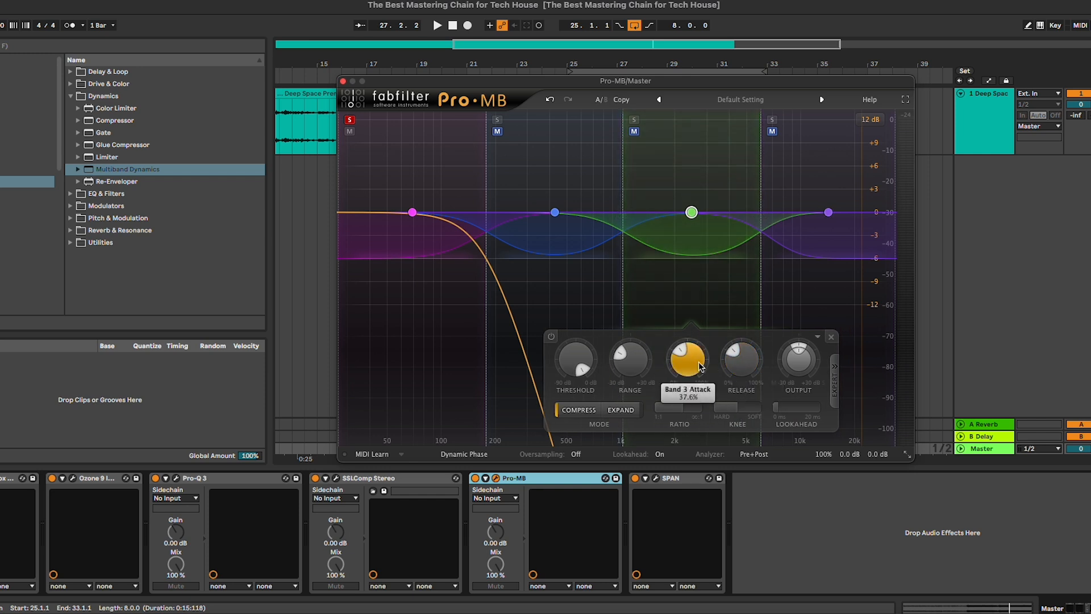
drag(696, 377, 743, 372)
click(829, 212)
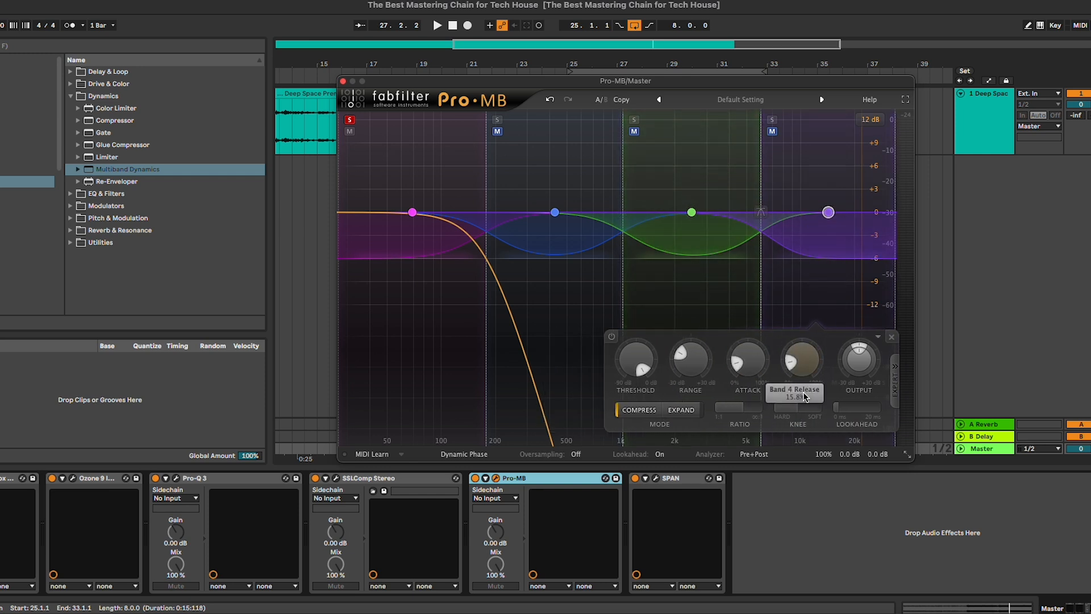
- Unsolo band 1, play the track, and examine the spectrum's low-end and high-end peaks in SPAN with the display held
click(412, 213)
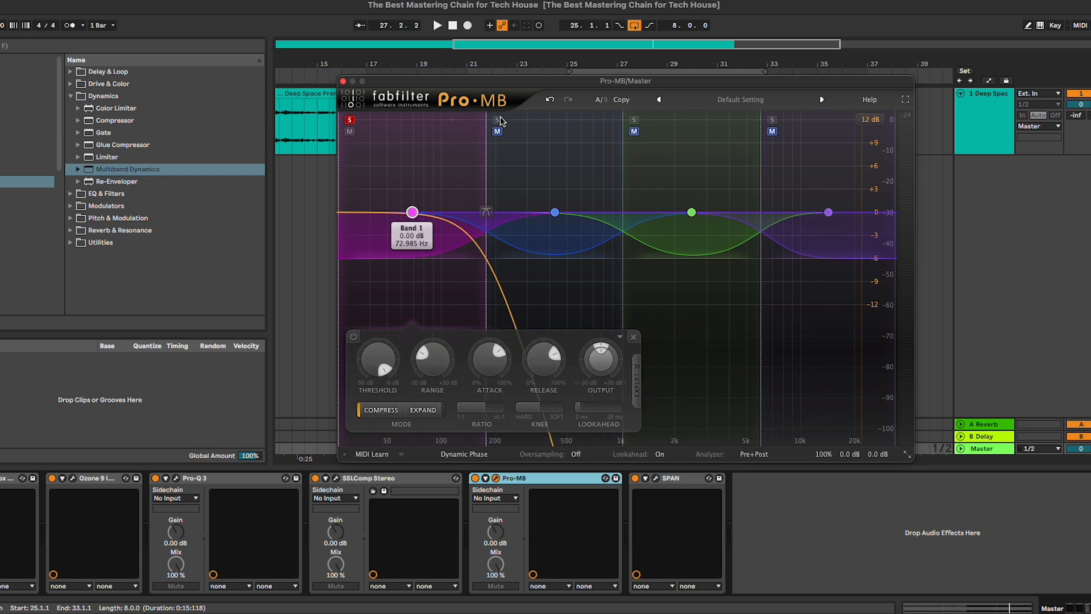
key(space)
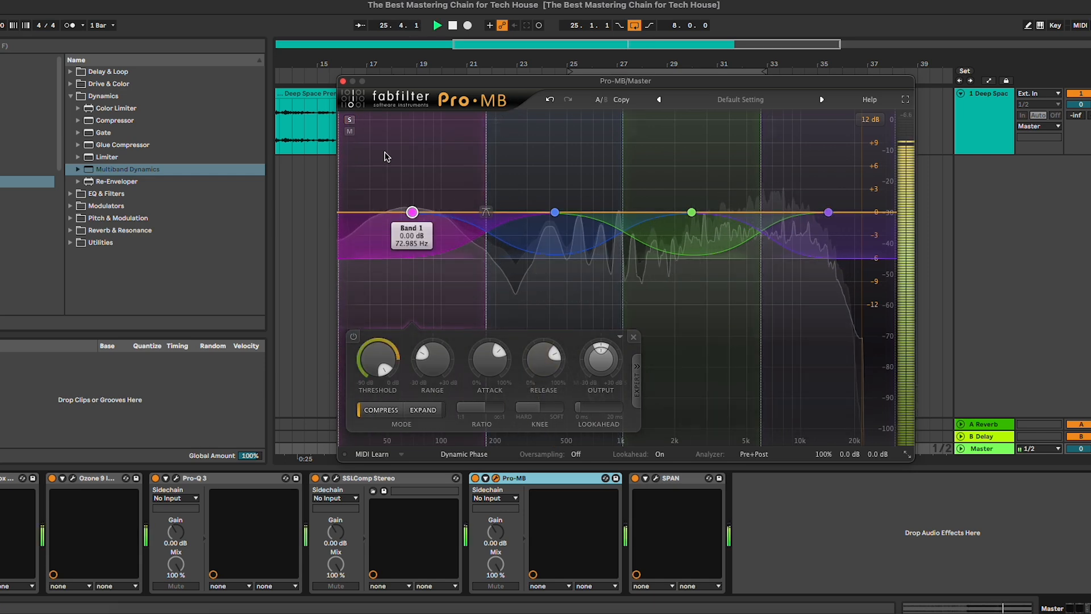
click(656, 478)
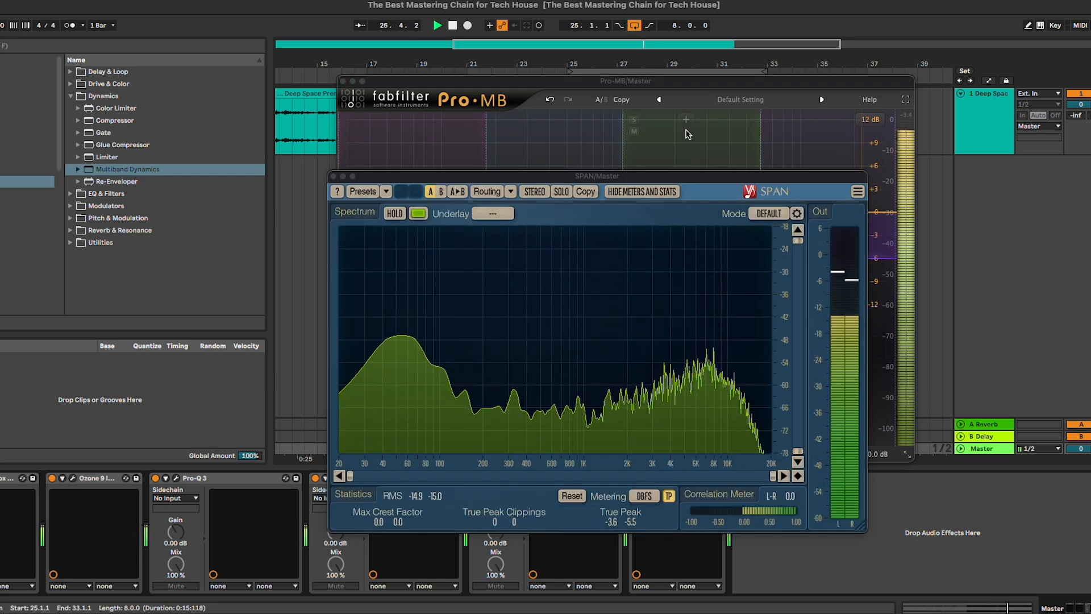
drag(658, 179, 820, 95)
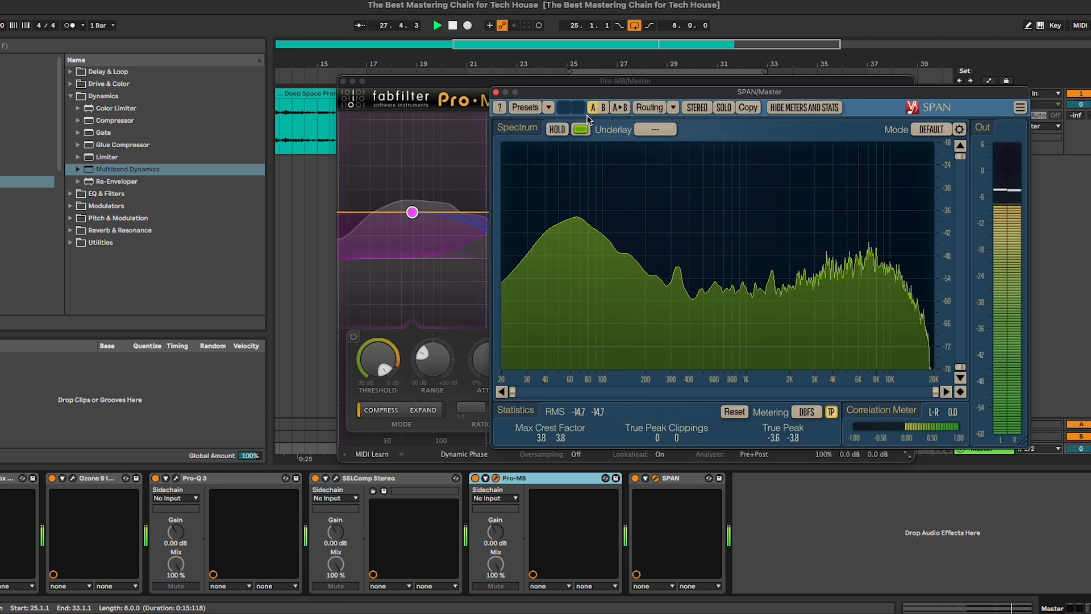
key(space)
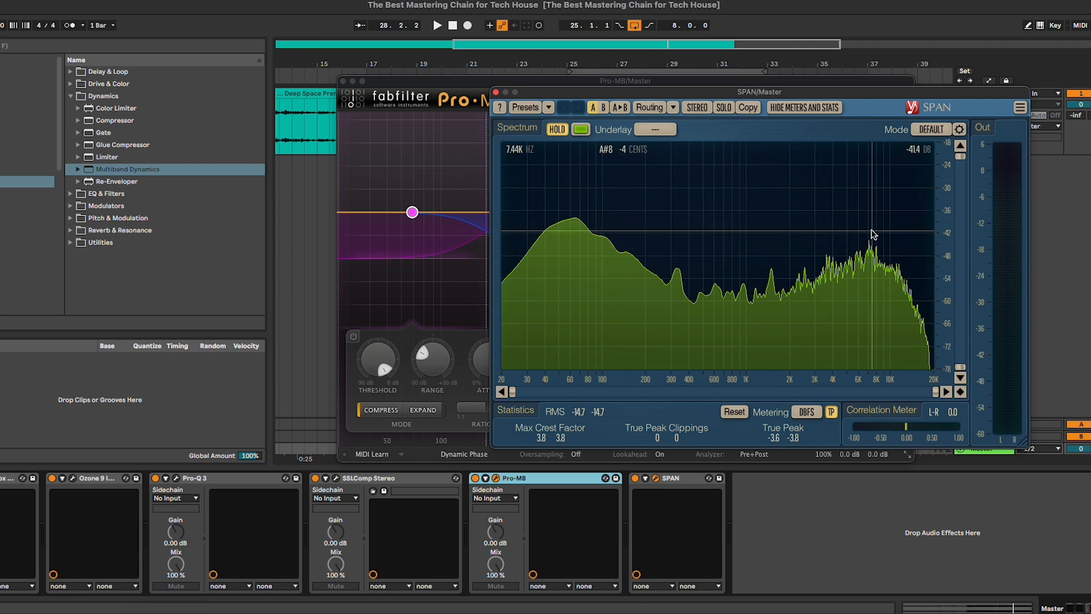
- Solo band 1 in Pro-MB during playback, set its threshold to about -11.5 dB and its release to about 42%, and unsolo it
click(452, 84)
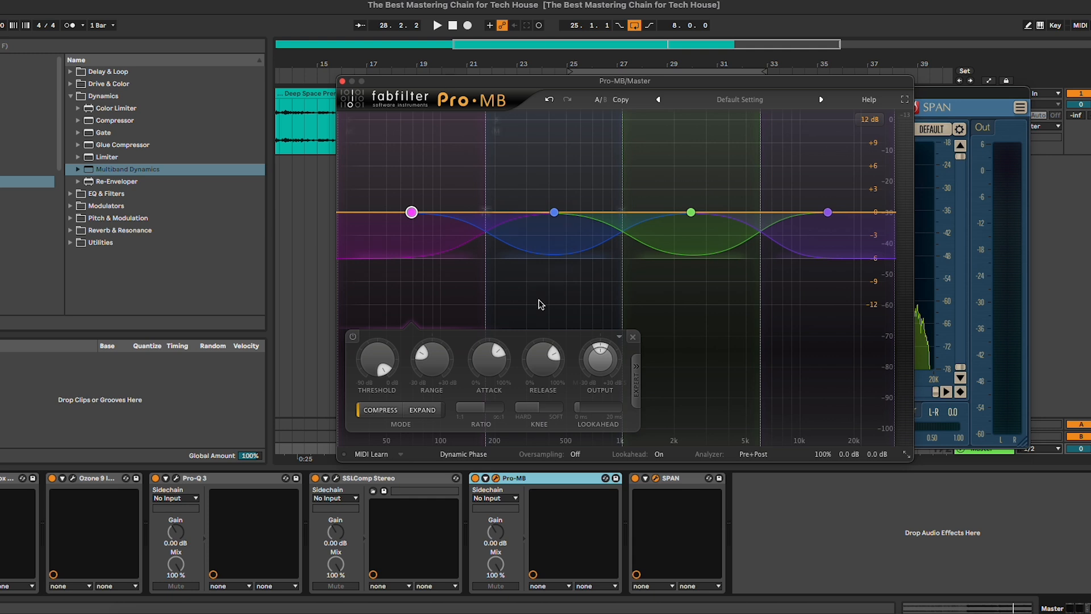
key(space)
click(349, 120)
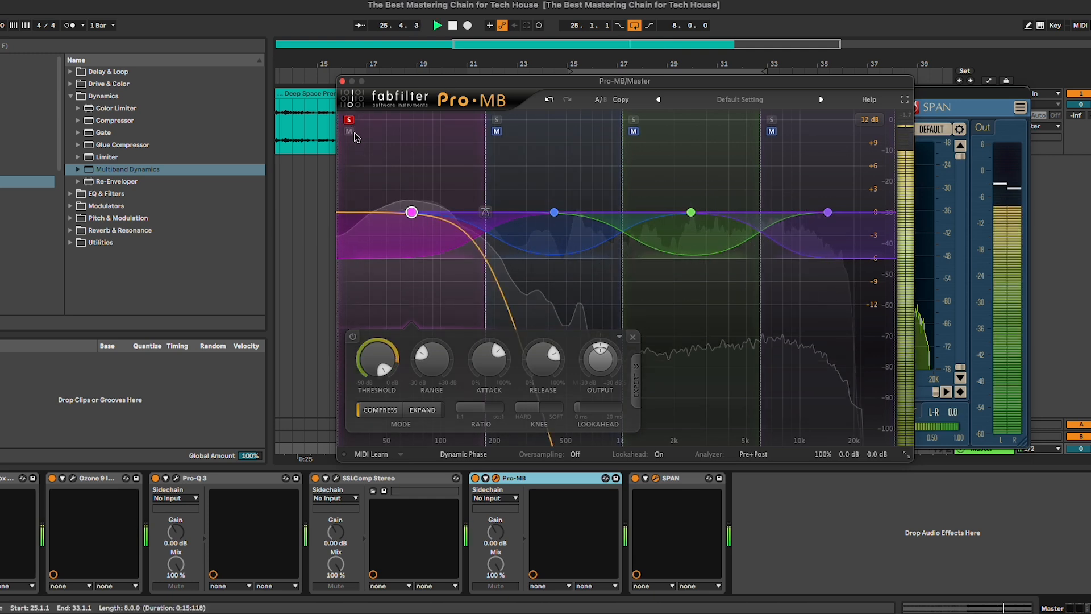
drag(384, 367, 383, 389)
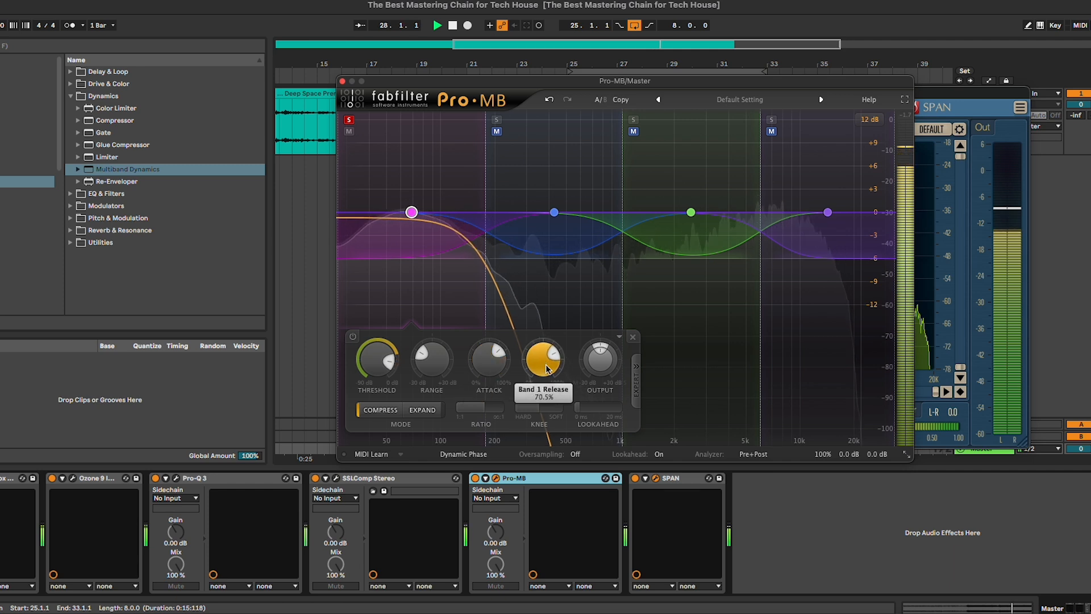
drag(545, 369, 531, 393)
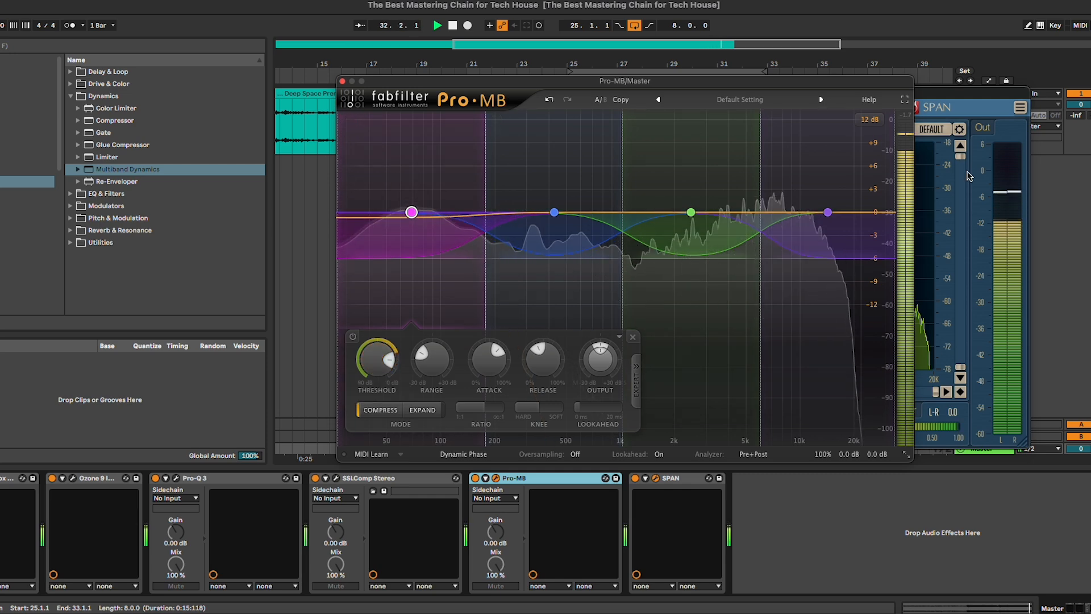
- Check the balance in SPAN and close it, fine-tune band 1's threshold and set its release to 41.0%, and stop playback
click(945, 104)
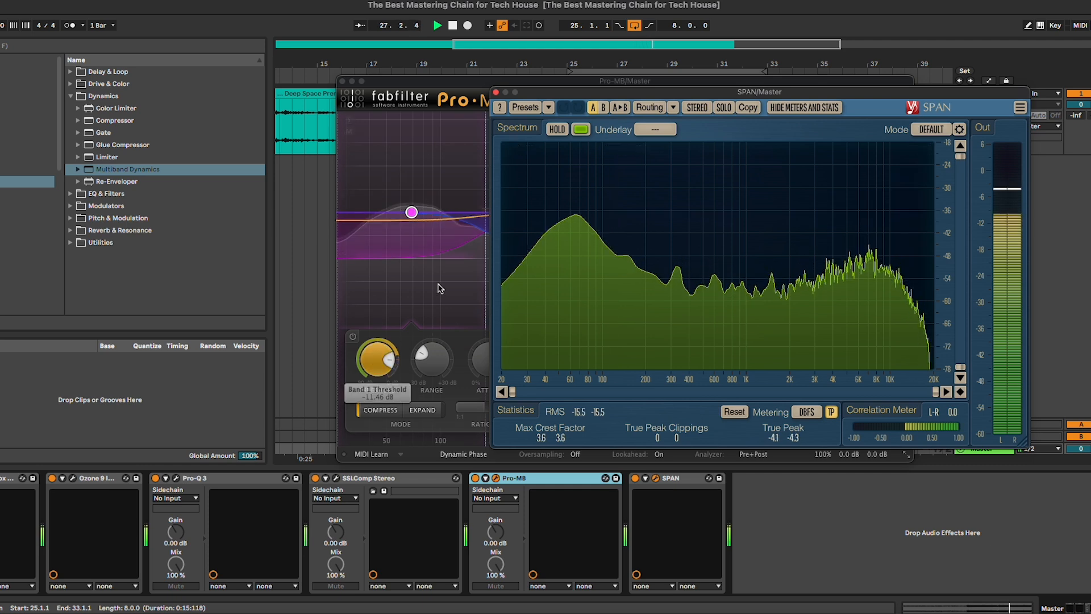
click(496, 92)
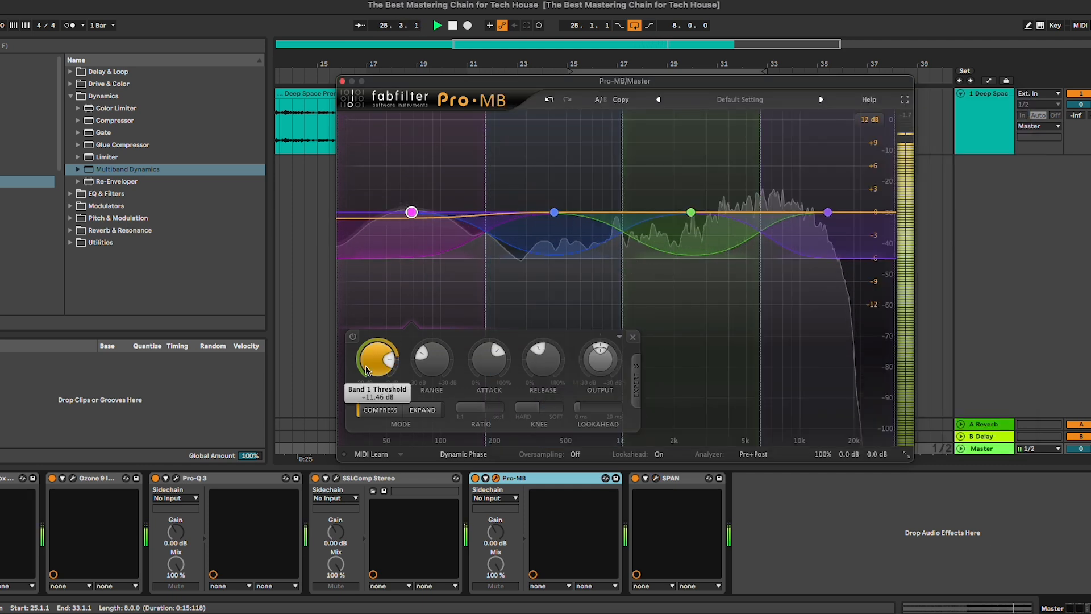
drag(366, 370, 370, 374)
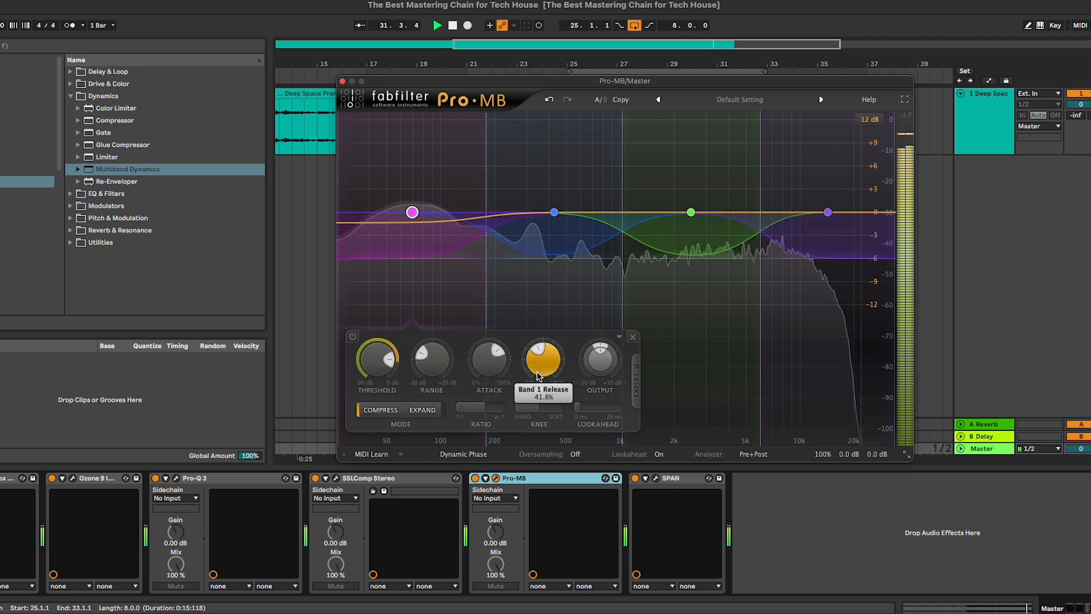
drag(537, 373, 539, 374)
key(space)
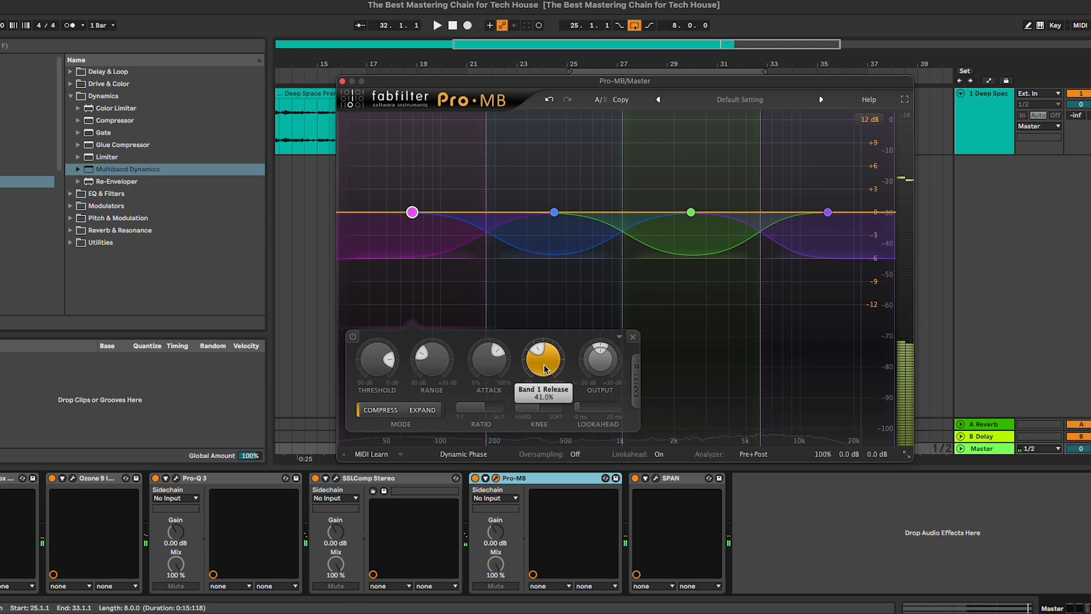
- Start playback, select band 2 in Pro-MB, and shift the band 3/4 crossover slightly to about 5.7 kHz
mouse_move(350, 124)
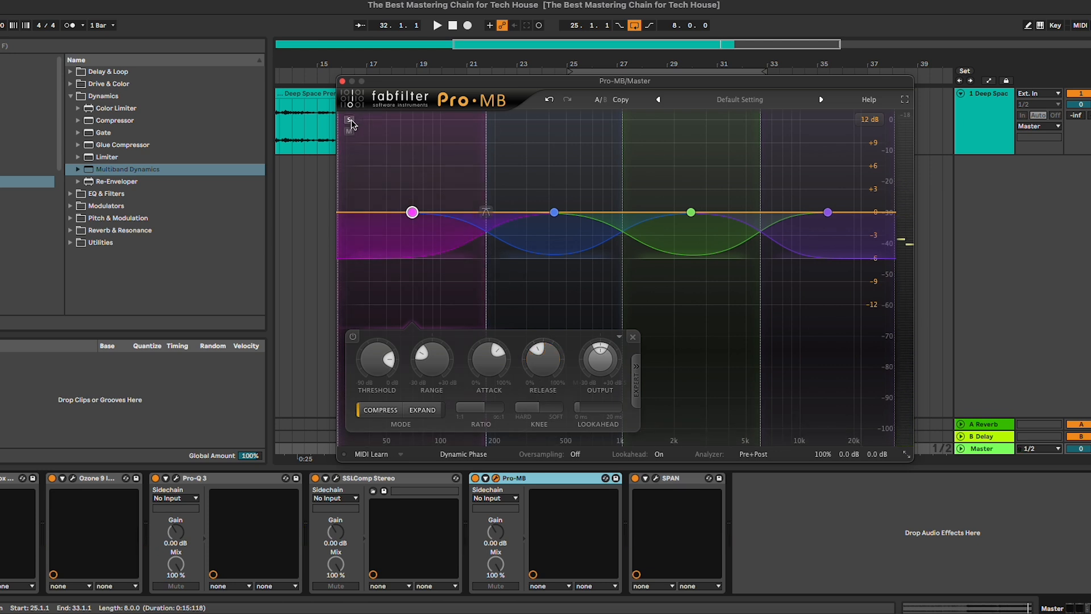
key(space)
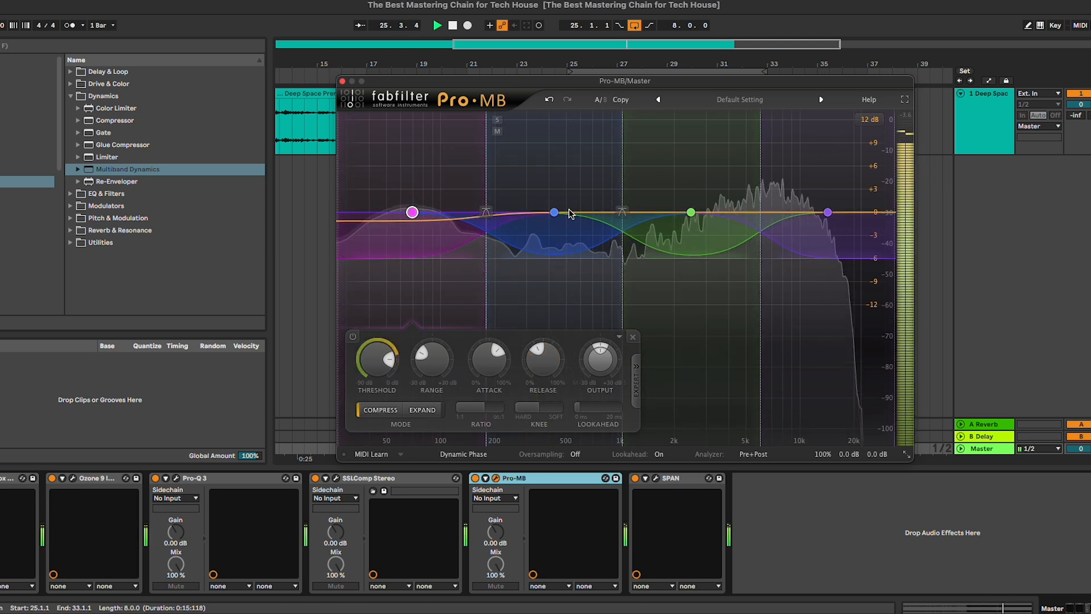
click(555, 212)
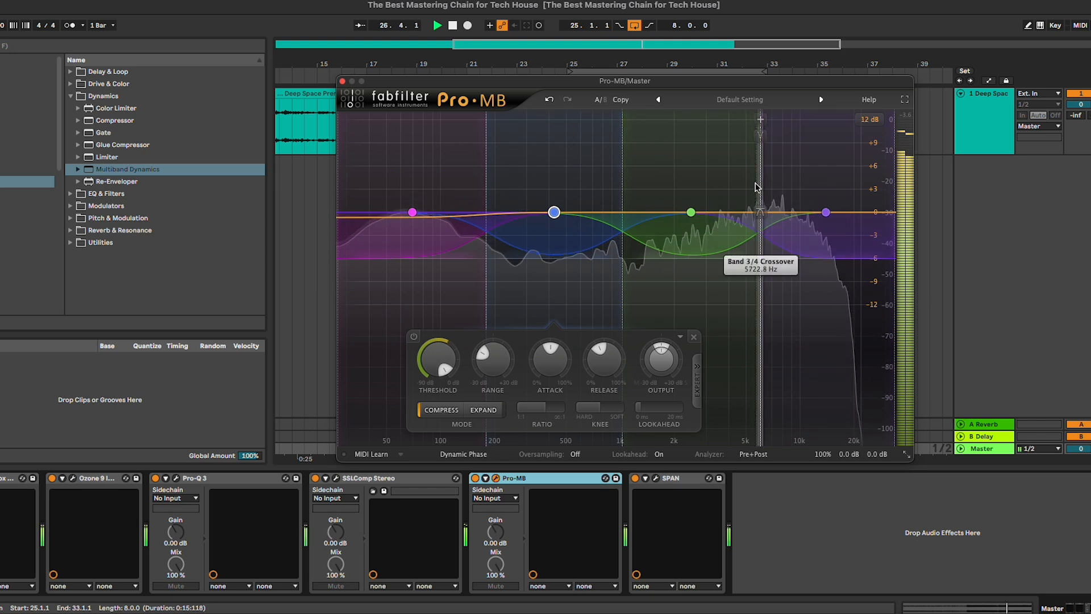
drag(756, 186, 757, 188)
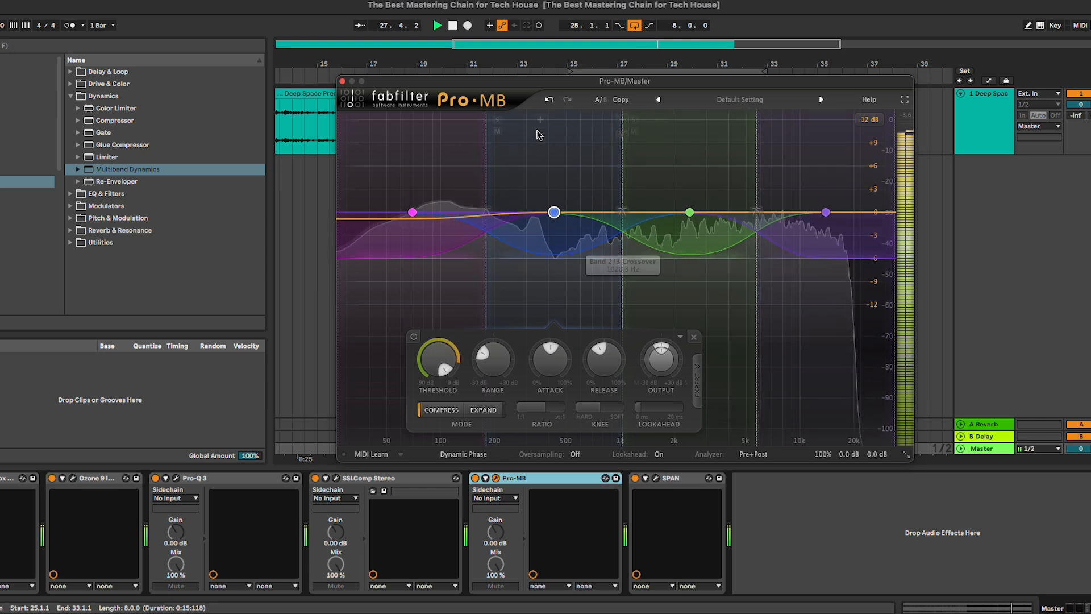
- Solo band 2, lower its threshold until it compresses lightly, and unsolo it
click(498, 120)
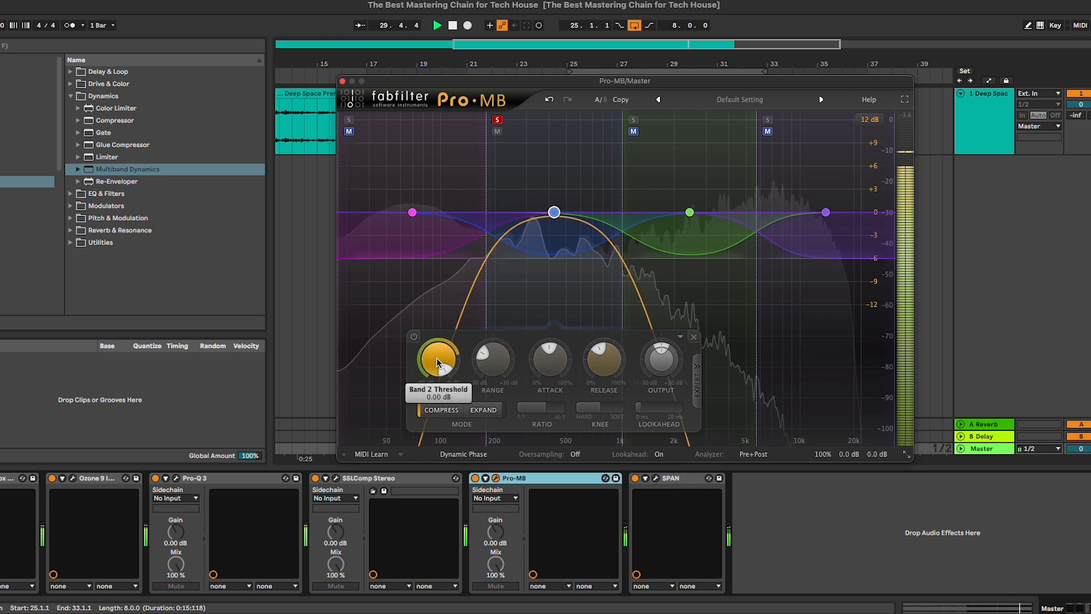
drag(438, 373, 435, 422)
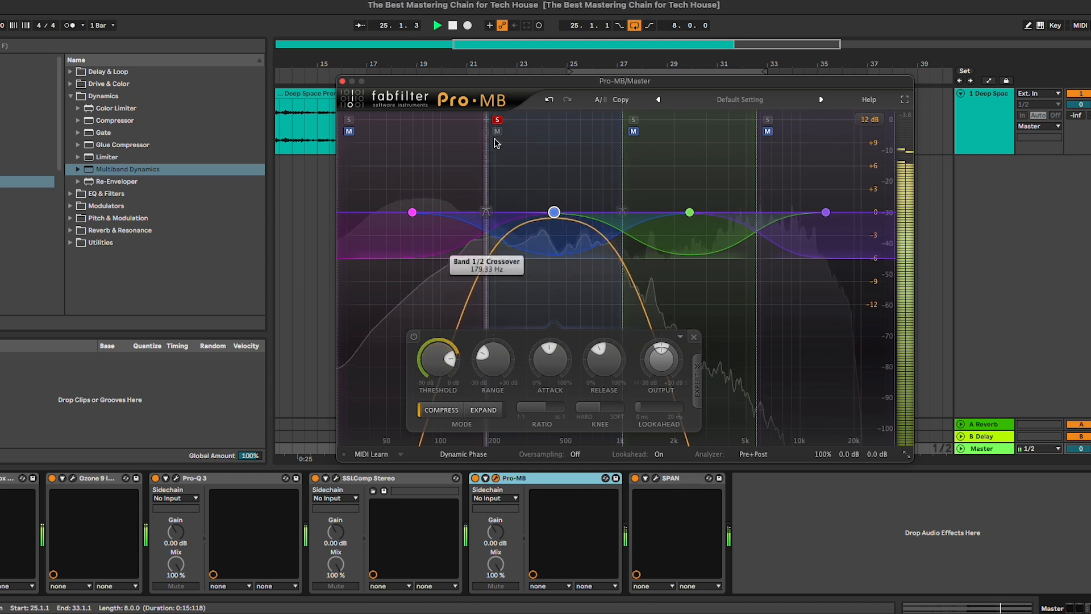
click(498, 120)
mouse_move(437, 369)
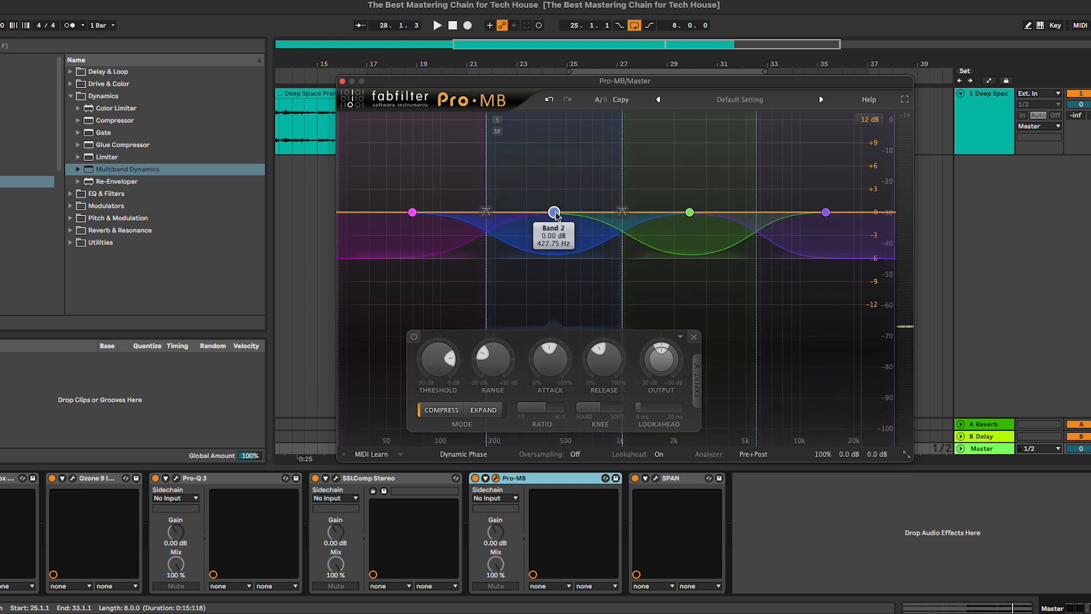
- Open SPAN, play the track with the spectrum held to examine the frequency balance, and close SPAN
click(656, 478)
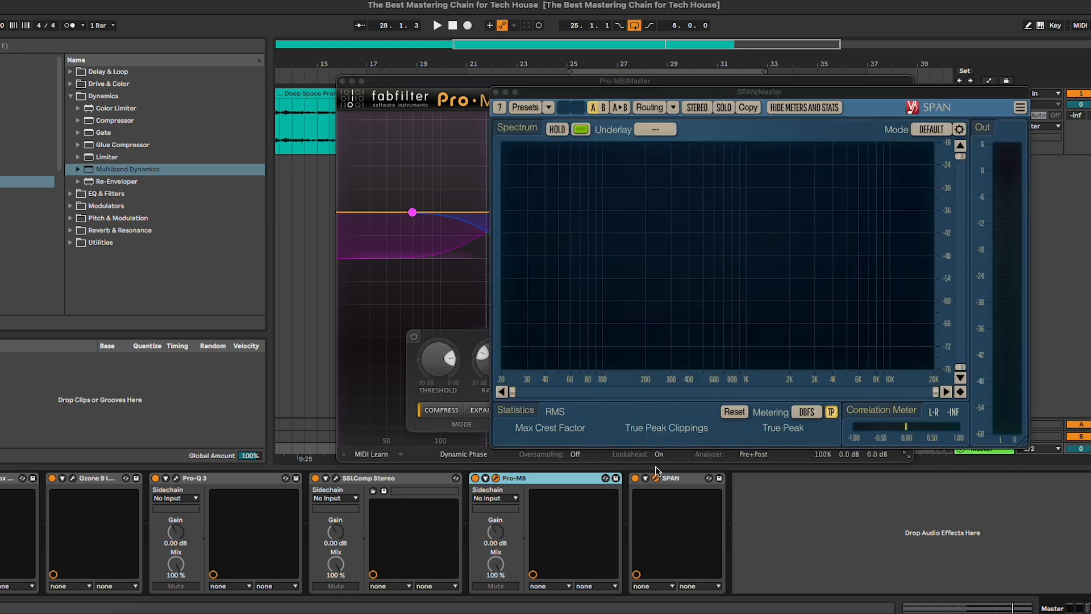
drag(711, 95, 687, 96)
key(space)
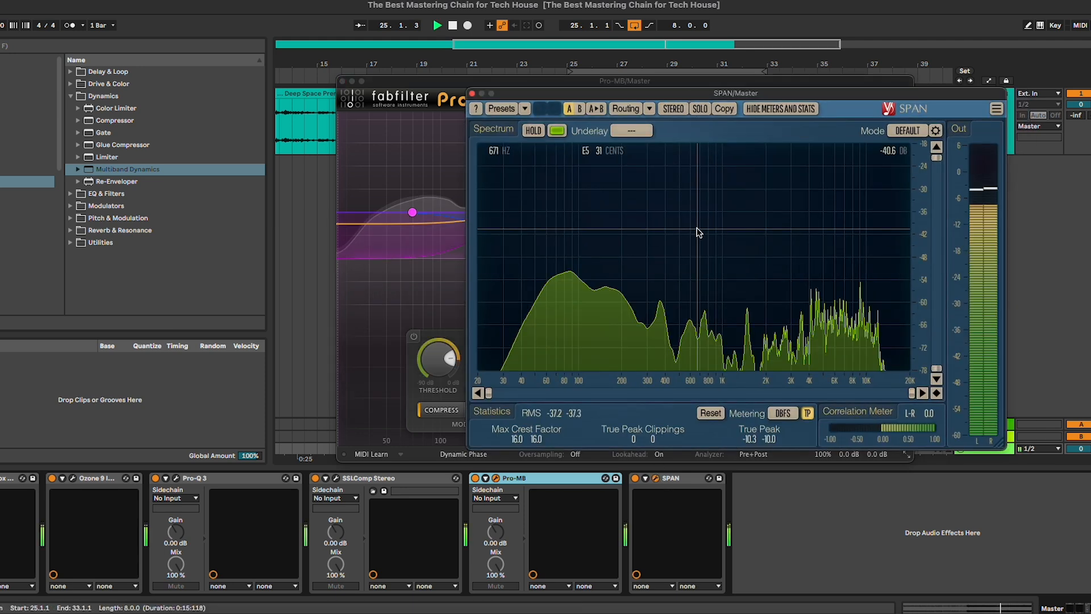
click(542, 133)
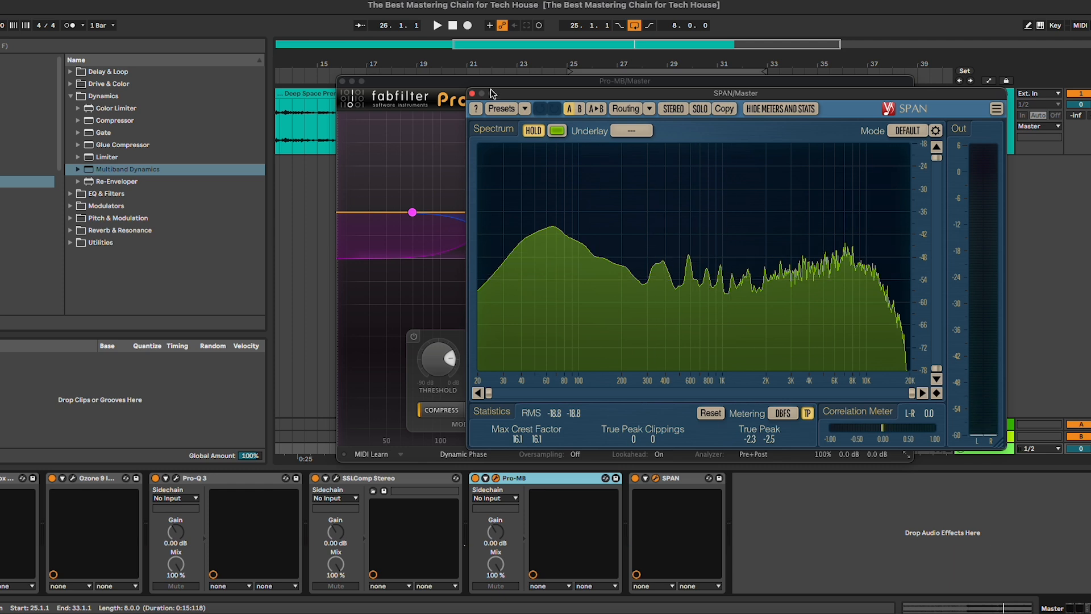
click(471, 93)
- Solo band 3 during playback, lower its threshold to about -12.5 dB, raise its output level slightly, and unsolo it
click(689, 213)
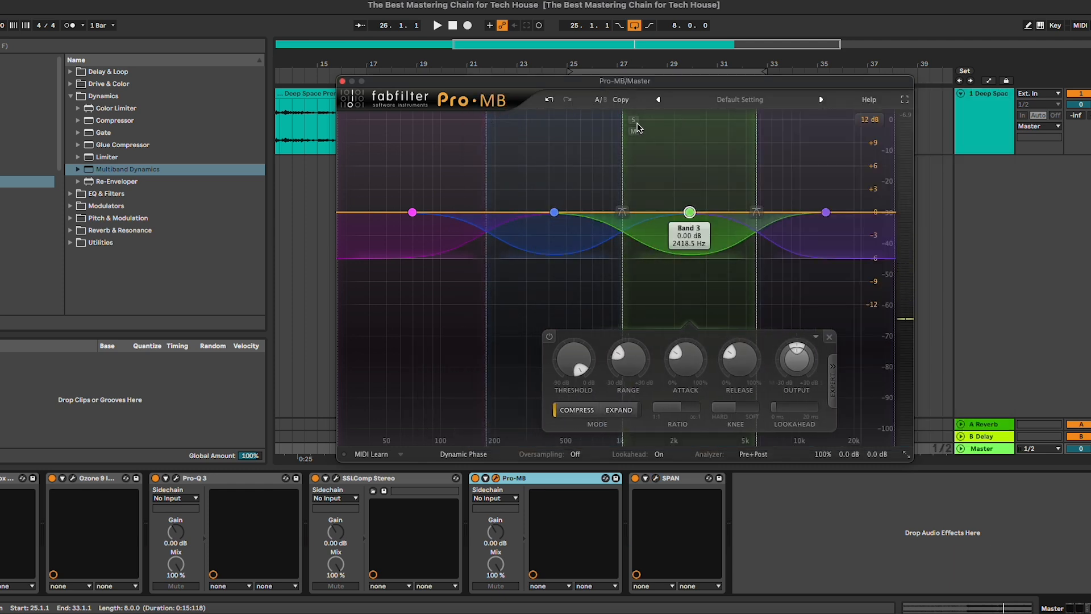
click(633, 120)
key(space)
drag(570, 362, 577, 383)
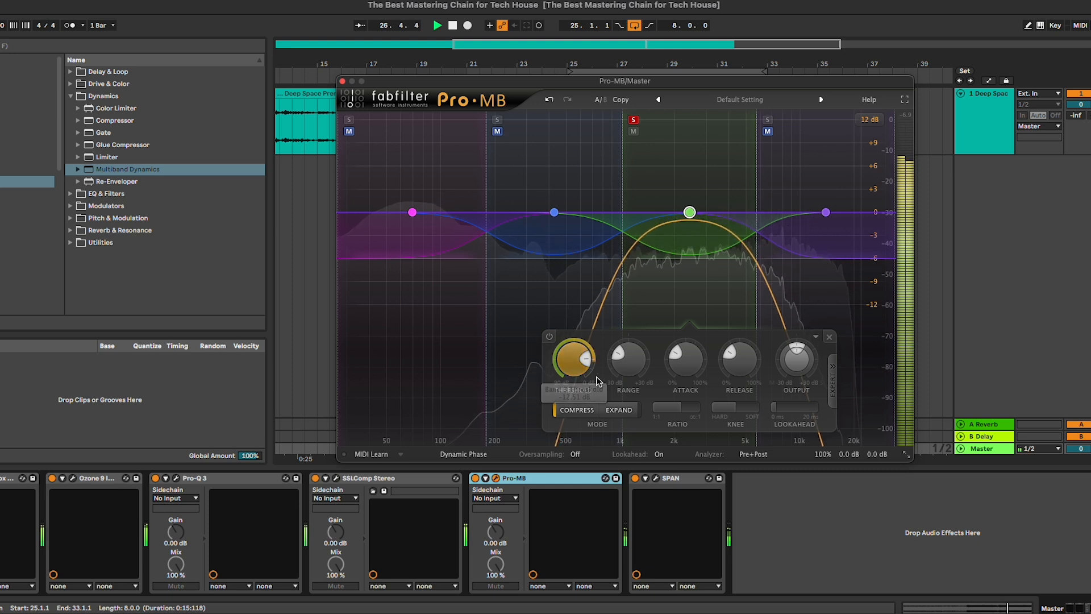
drag(795, 361, 794, 353)
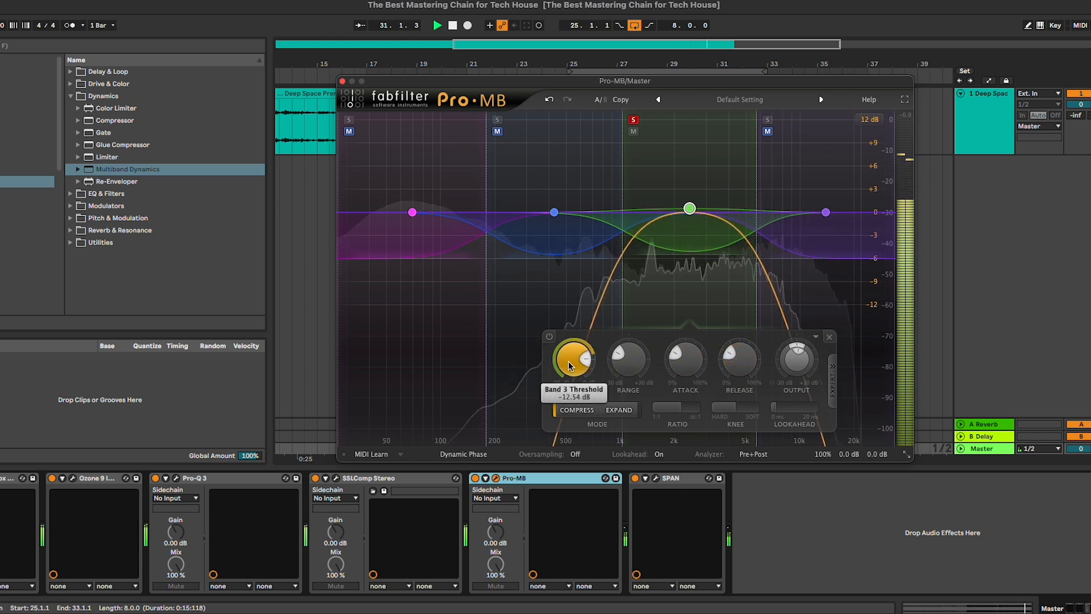
click(633, 120)
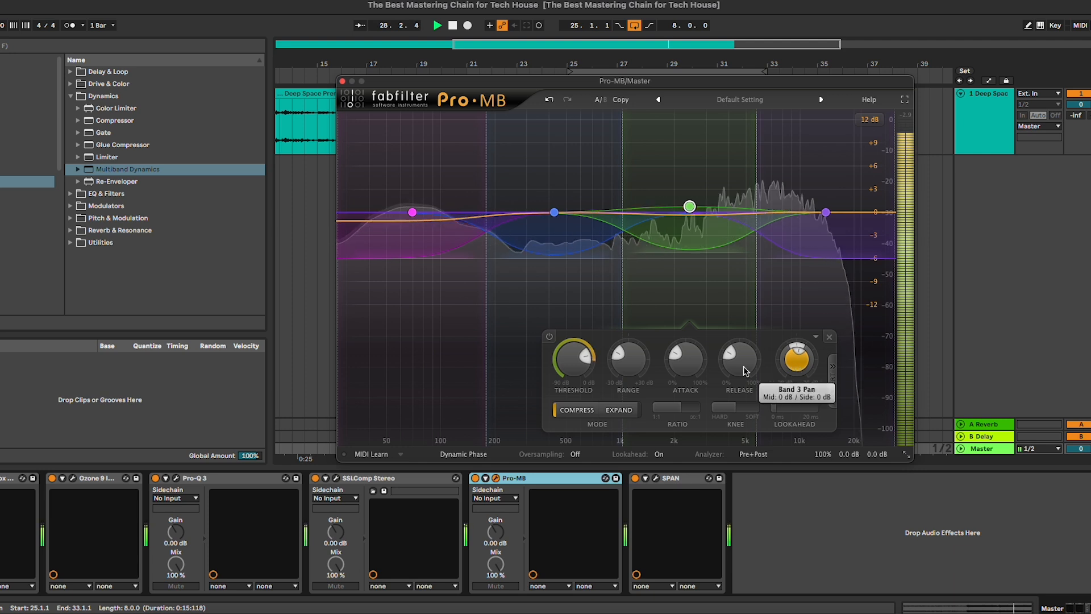
- Raise band 3's output level to about +0.97 dB, stop playback, and check its level and threshold values
drag(797, 365, 807, 357)
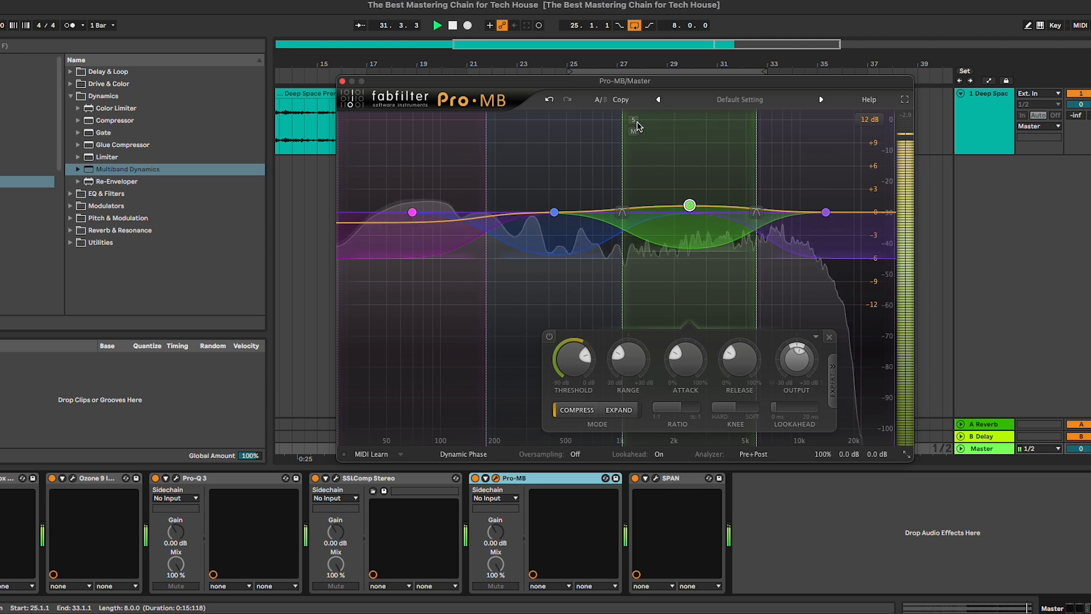
key(space)
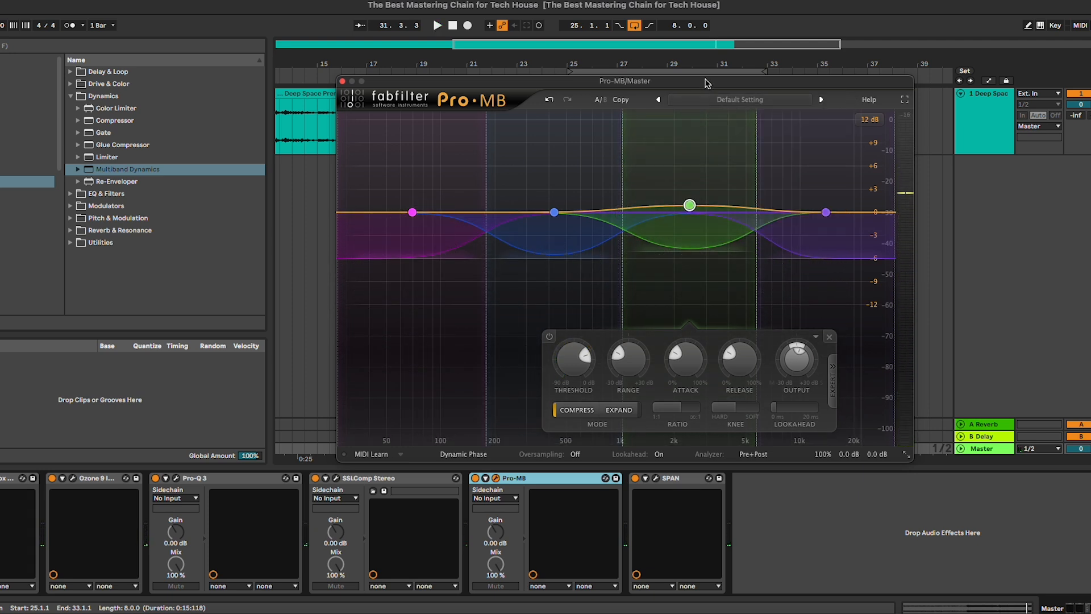
drag(706, 83, 693, 79)
mouse_move(789, 364)
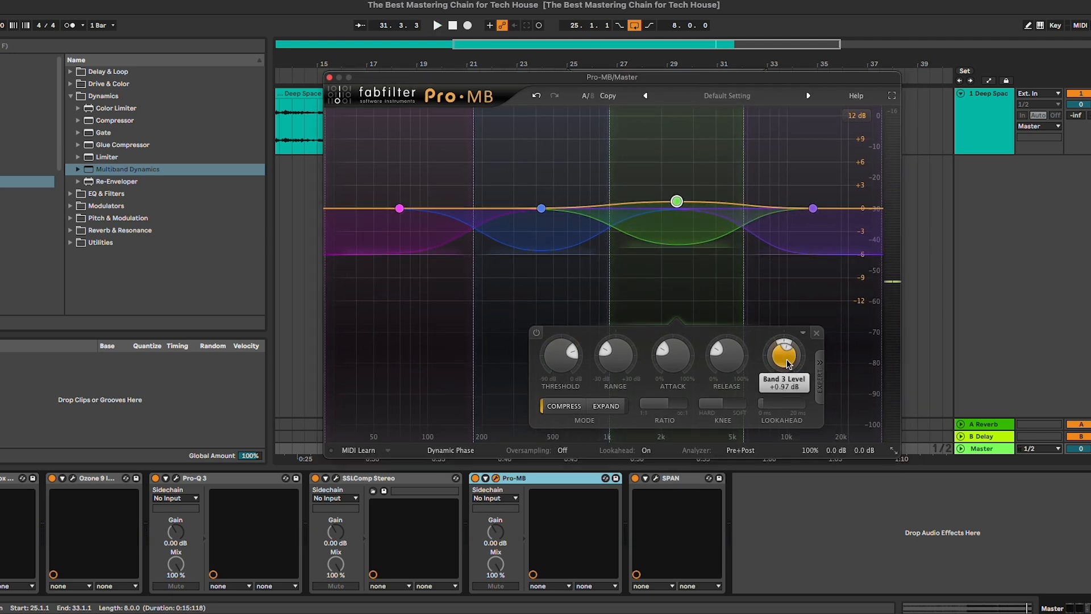
mouse_move(560, 360)
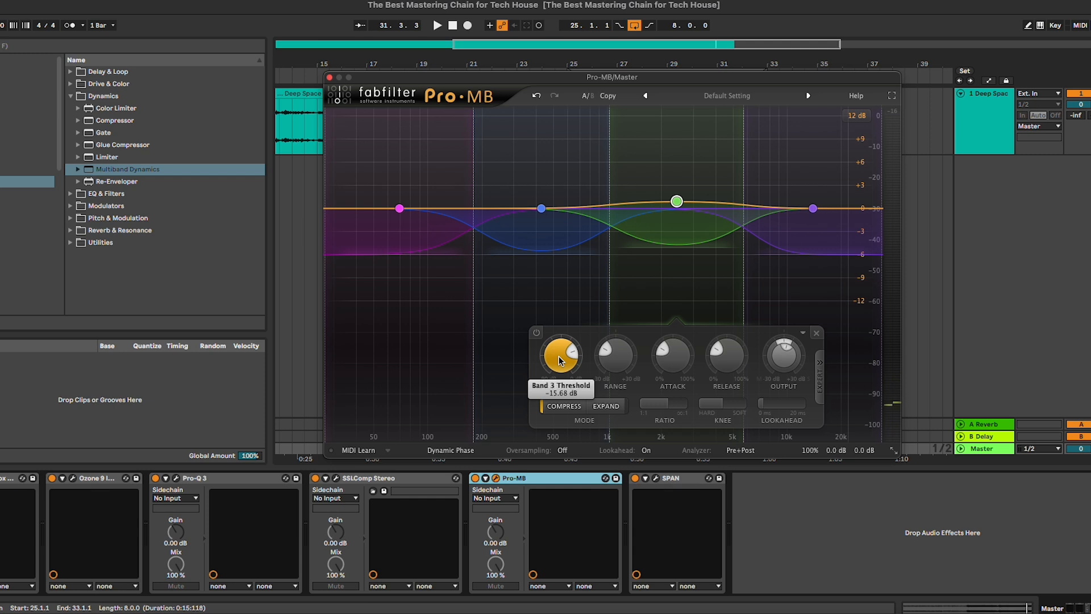
- Play the track and compare the sound with band 3 bypassed and re-enabled
key(space)
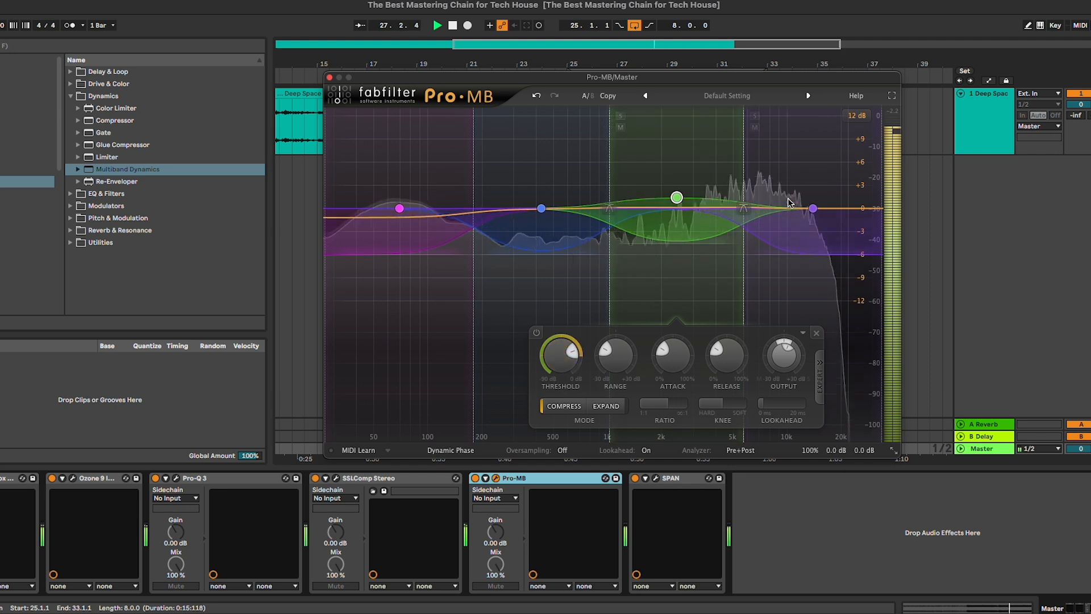
click(536, 333)
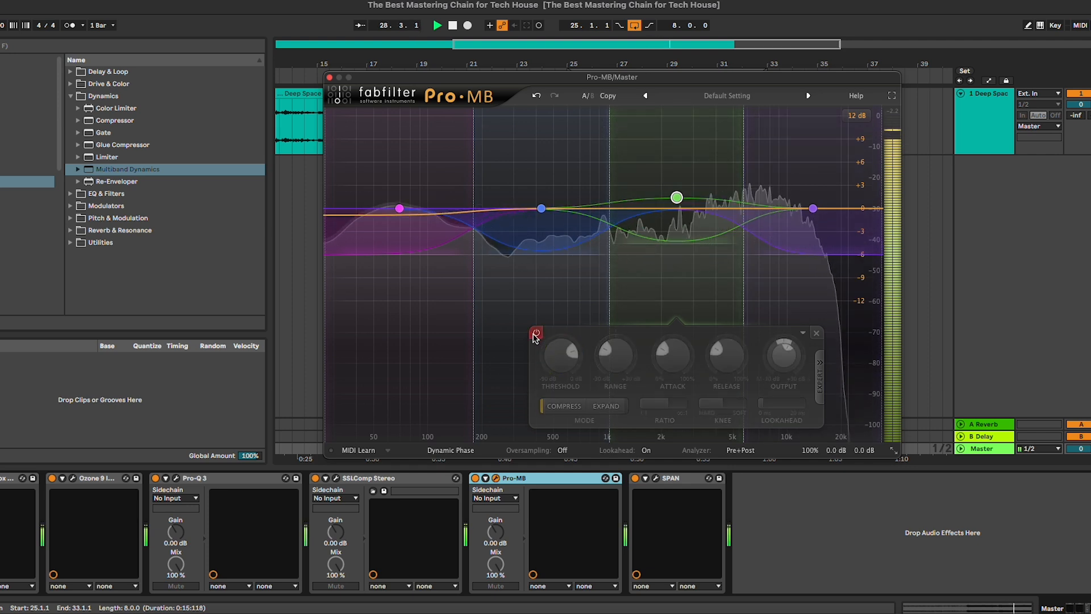
click(535, 333)
- Solo band 4 to lower its threshold and raise its output level to +1.38 dB, unsolo it, and fine-tune the band 3/4 crossover
click(814, 210)
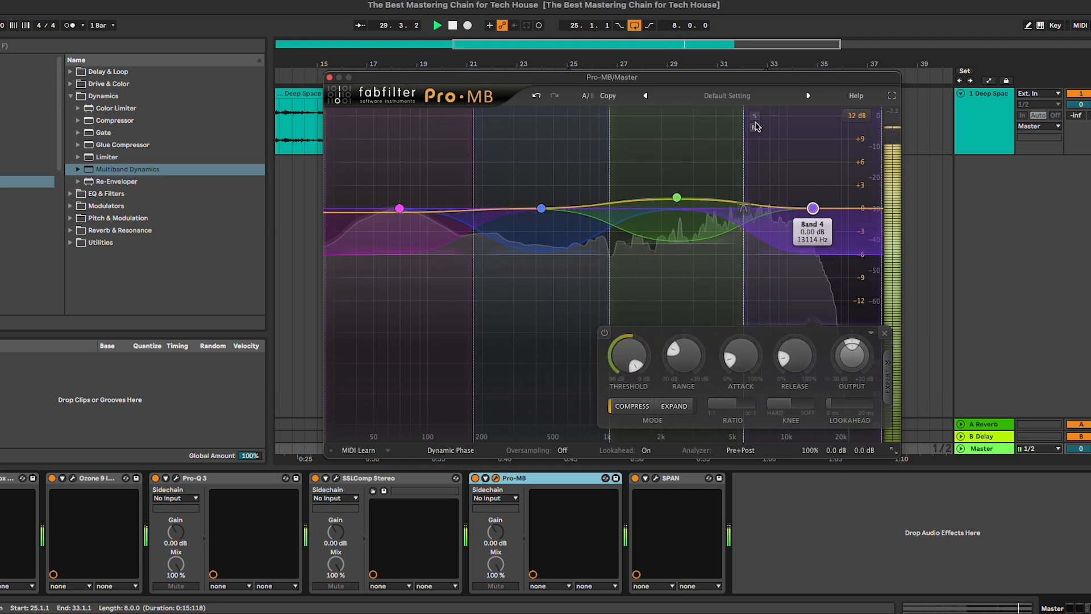
click(754, 116)
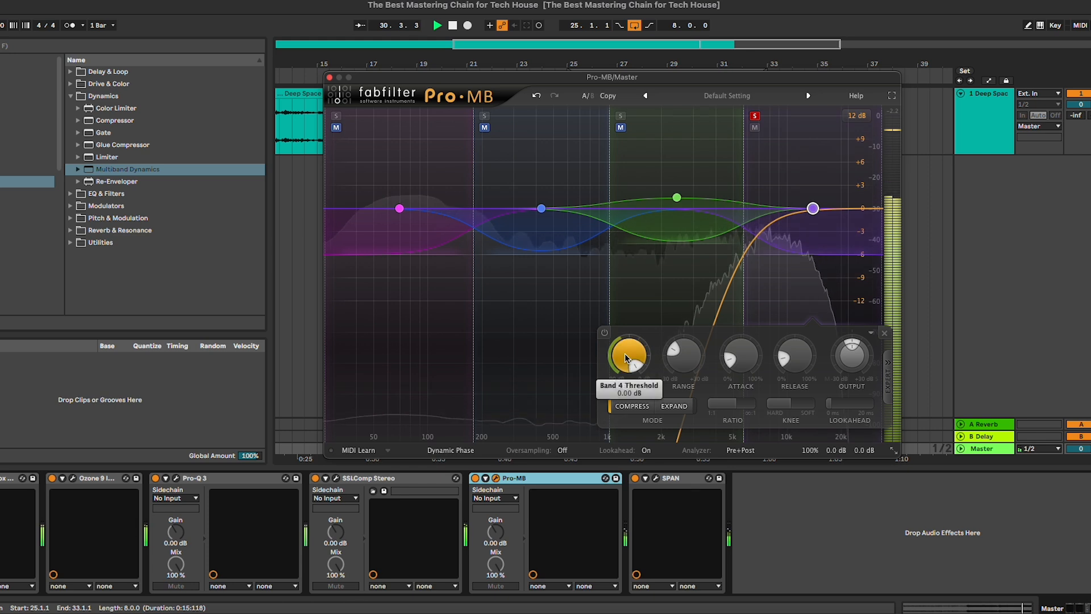
drag(626, 358, 627, 386)
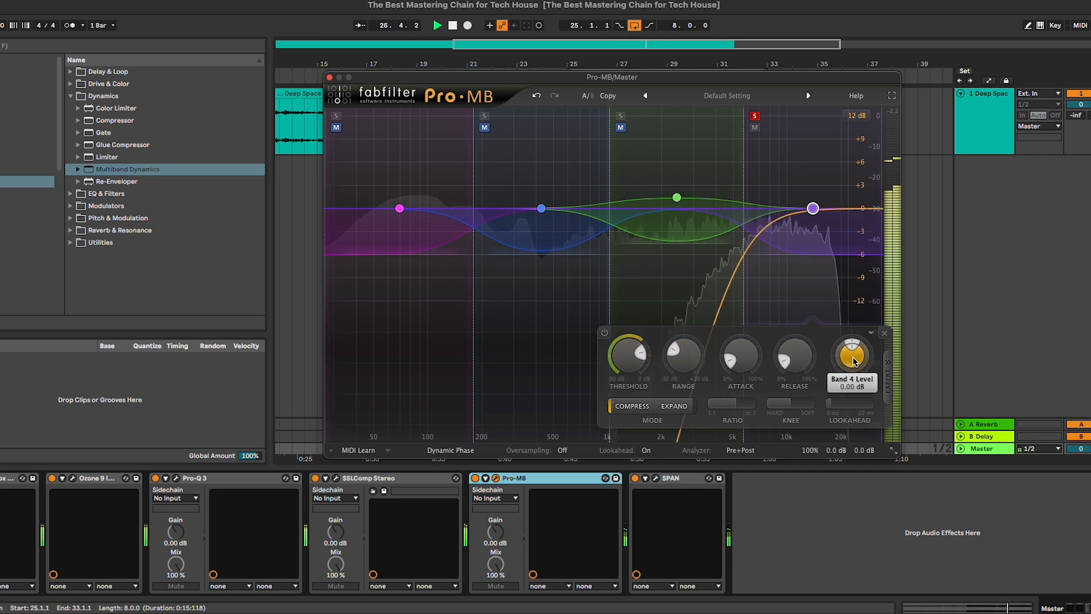
drag(852, 357, 857, 348)
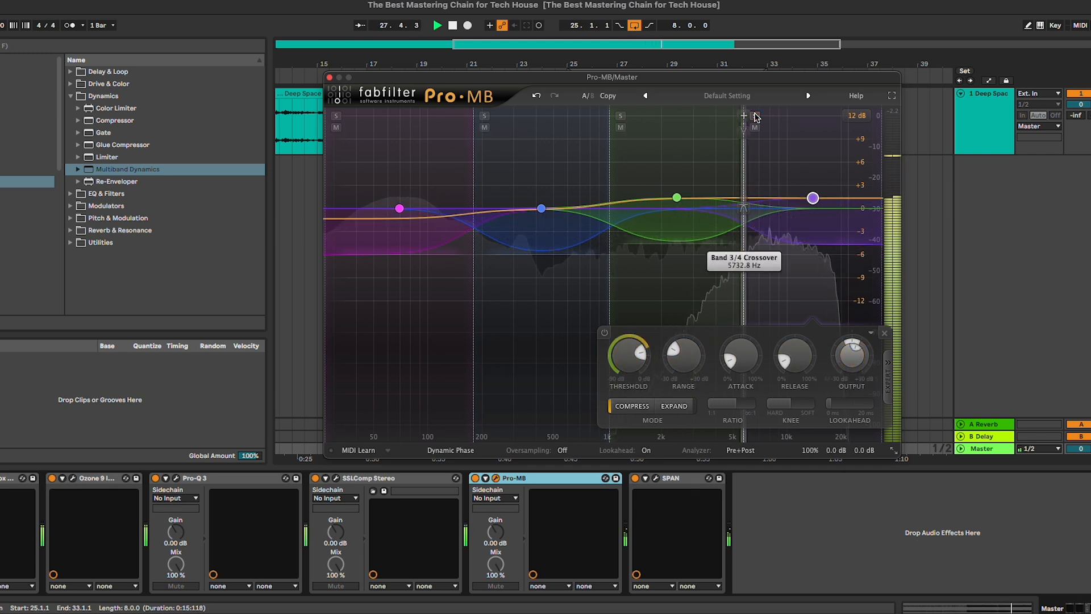
click(754, 116)
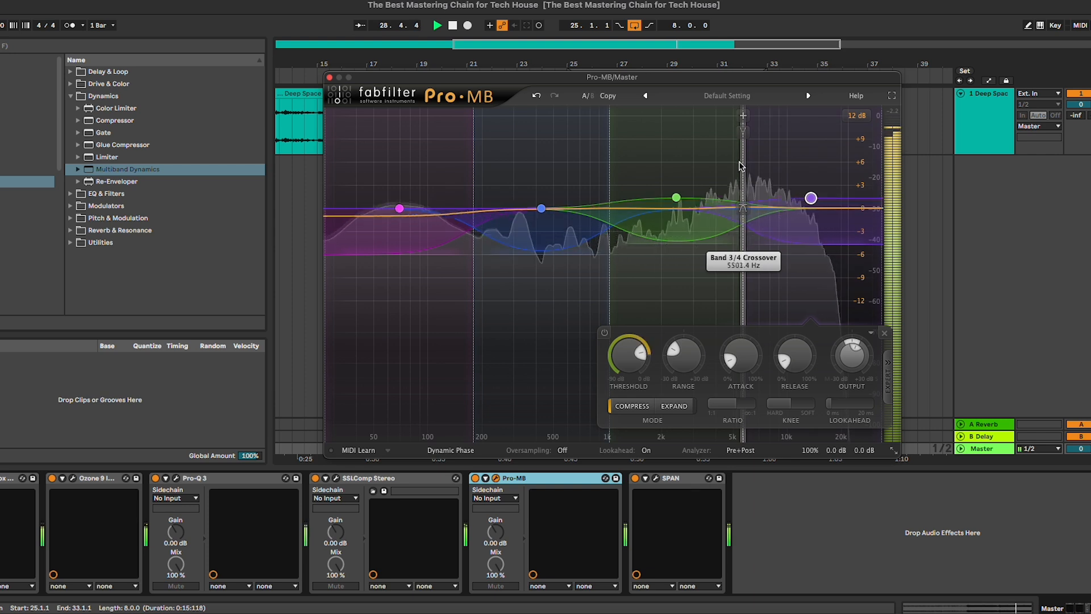
drag(743, 168, 746, 168)
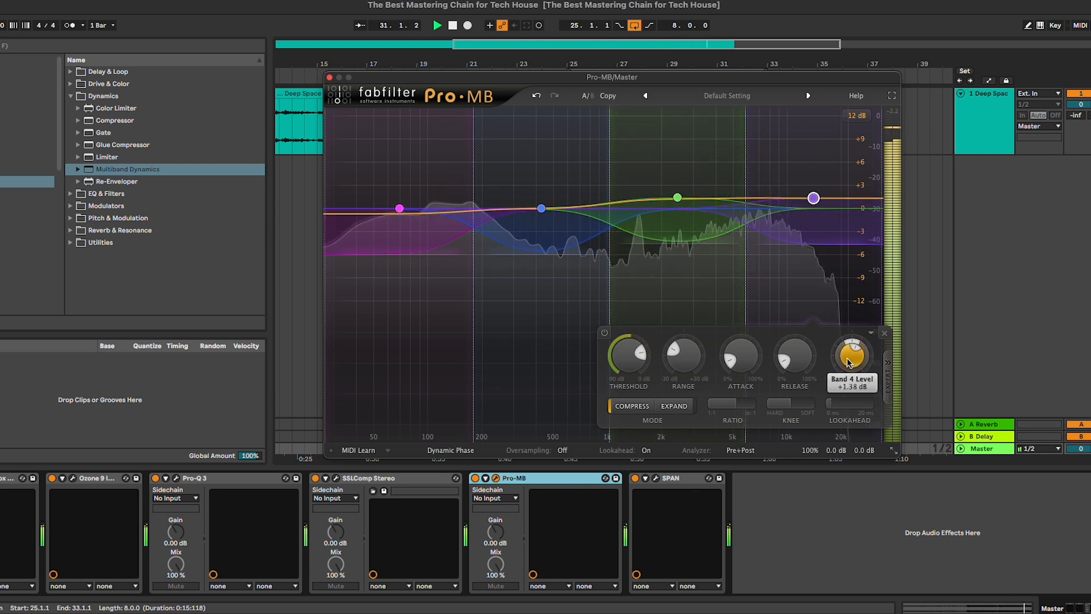
- Compare the mix with Pro-MB bypassed and enabled, review bands 3, 4 and 1, and close the Pro-MB window
click(476, 479)
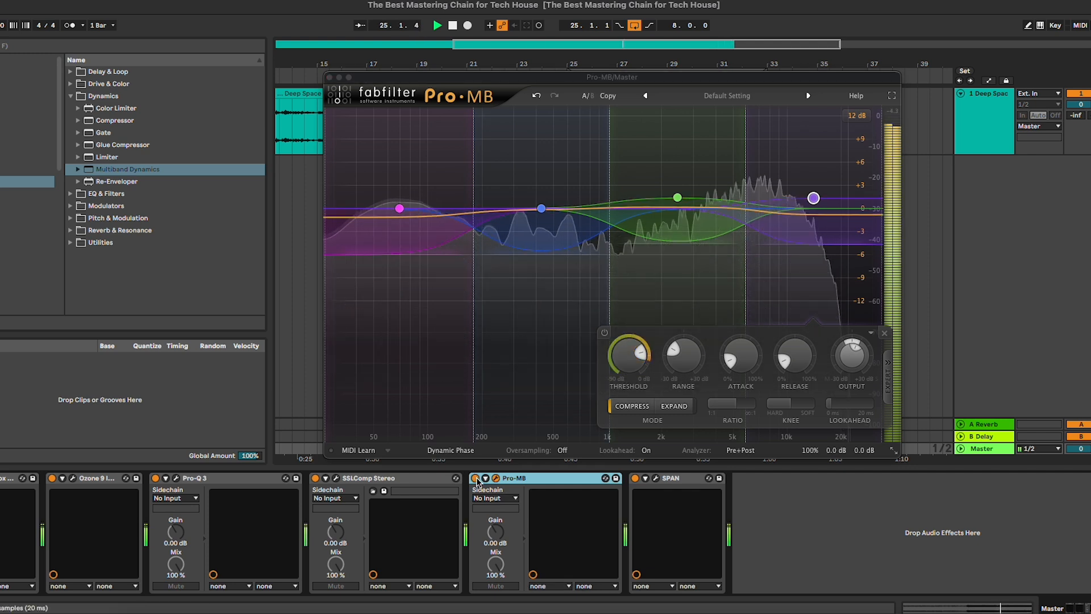
click(679, 199)
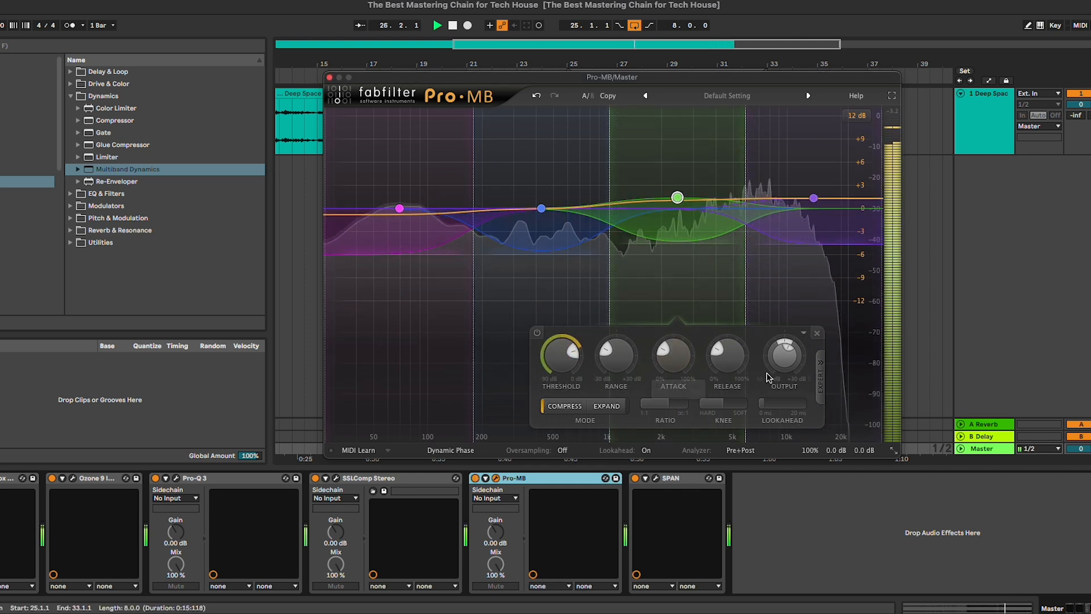
click(814, 197)
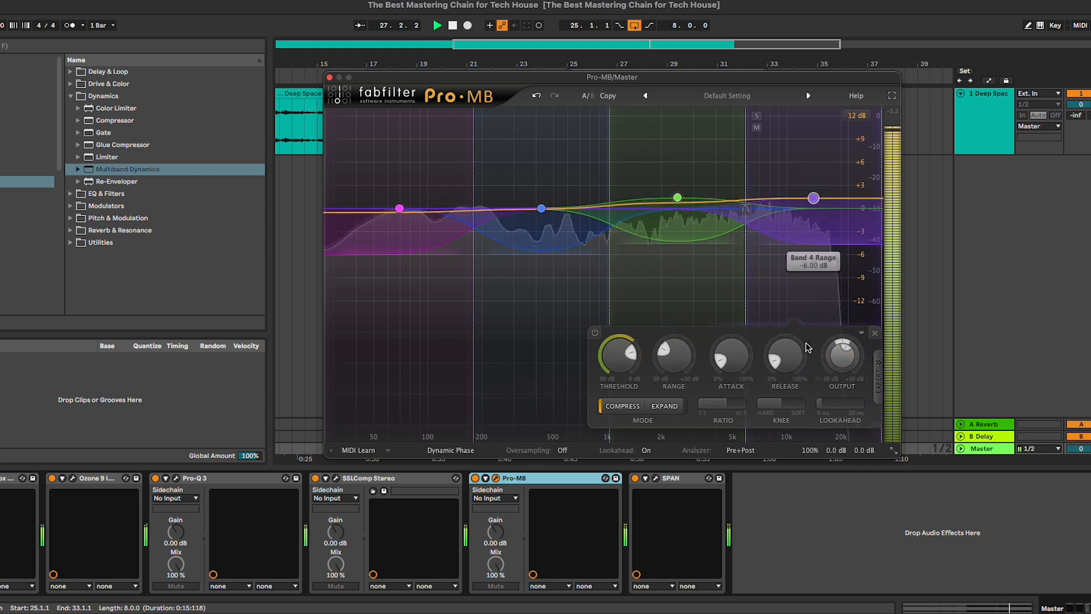
click(418, 240)
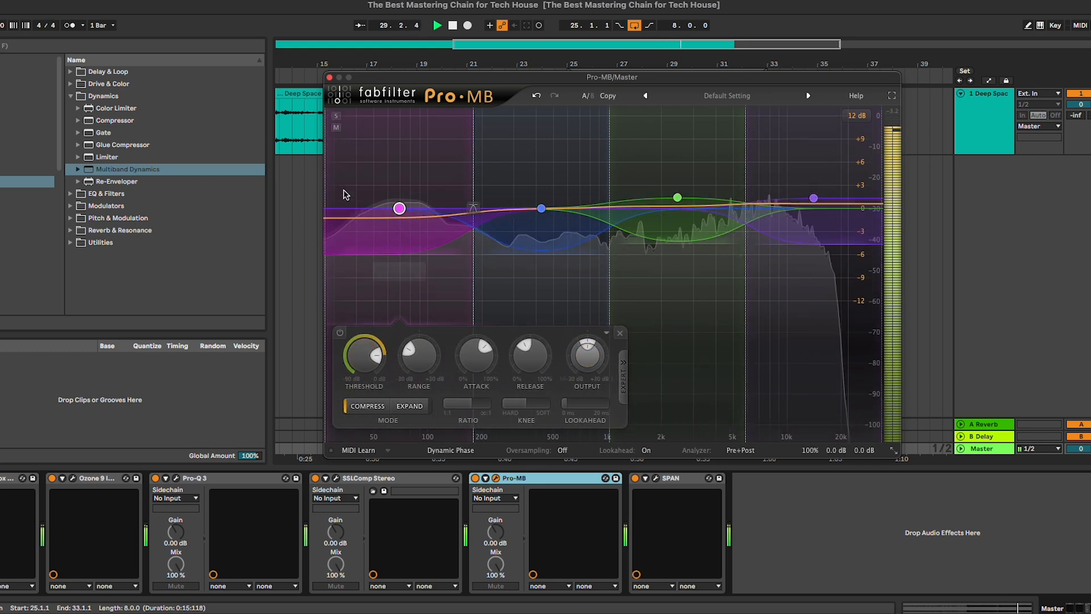
click(495, 478)
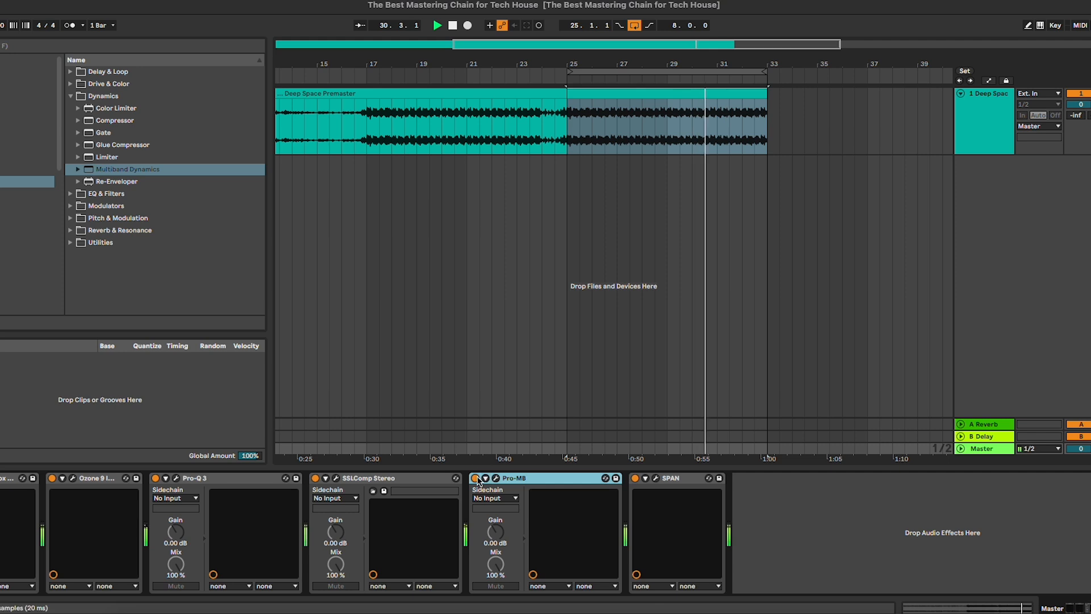
click(475, 478)
click(475, 478)
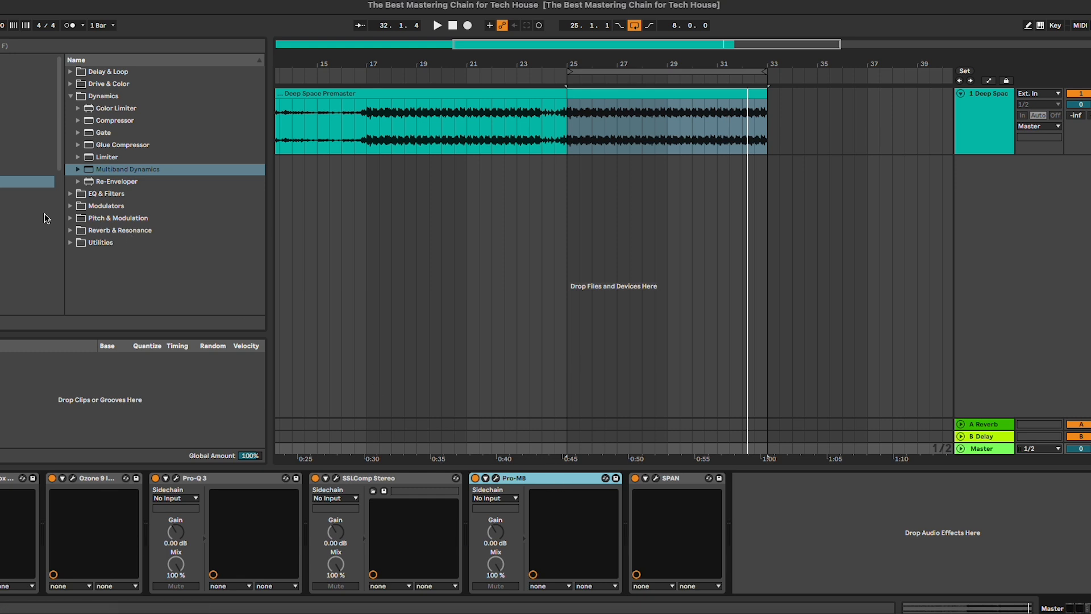
- Search the plug-ins for "luft" and insert Luftikus between Pro-MB and SPAN on the Master track
click(21, 216)
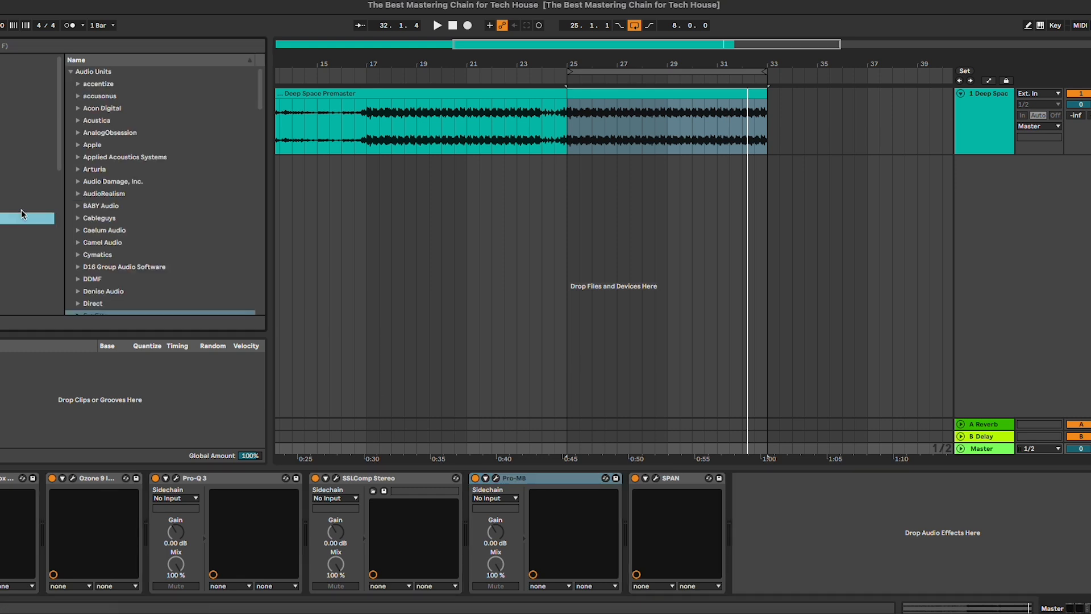
click(155, 43)
text(luft)
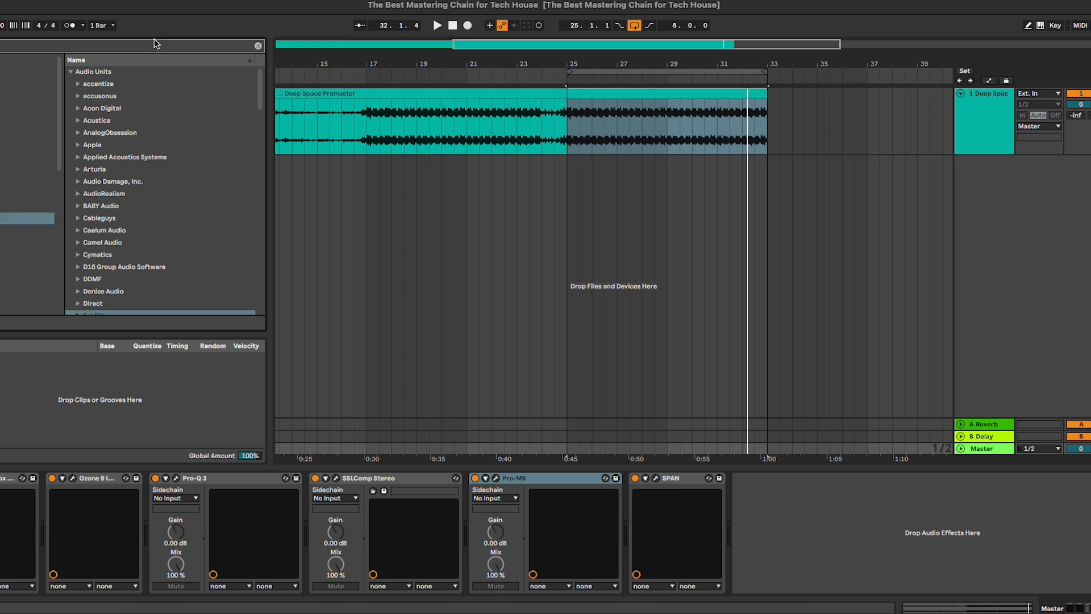
click(78, 83)
drag(114, 96, 608, 514)
drag(637, 121, 662, 189)
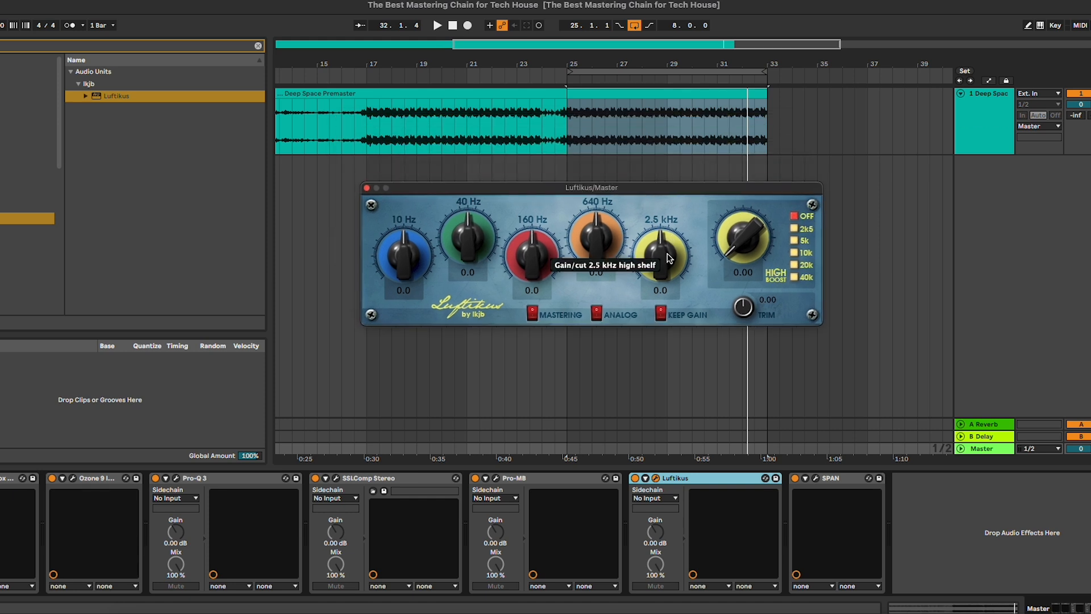
- Turn on Luftikus's Mastering mode and, with the track playing, set the 2.5 kHz shelf to 1 and audition the 640 Hz and 160 Hz bands
click(533, 313)
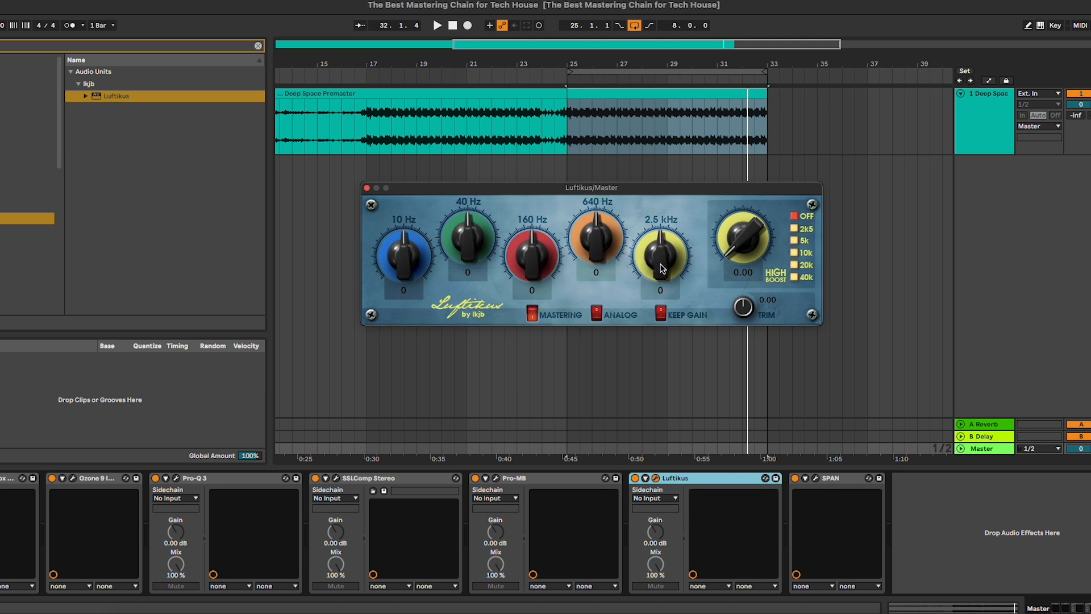
key(space)
mouse_move(662, 268)
mouse_down()
mouse_move(662, 234)
mouse_move(663, 265)
mouse_up()
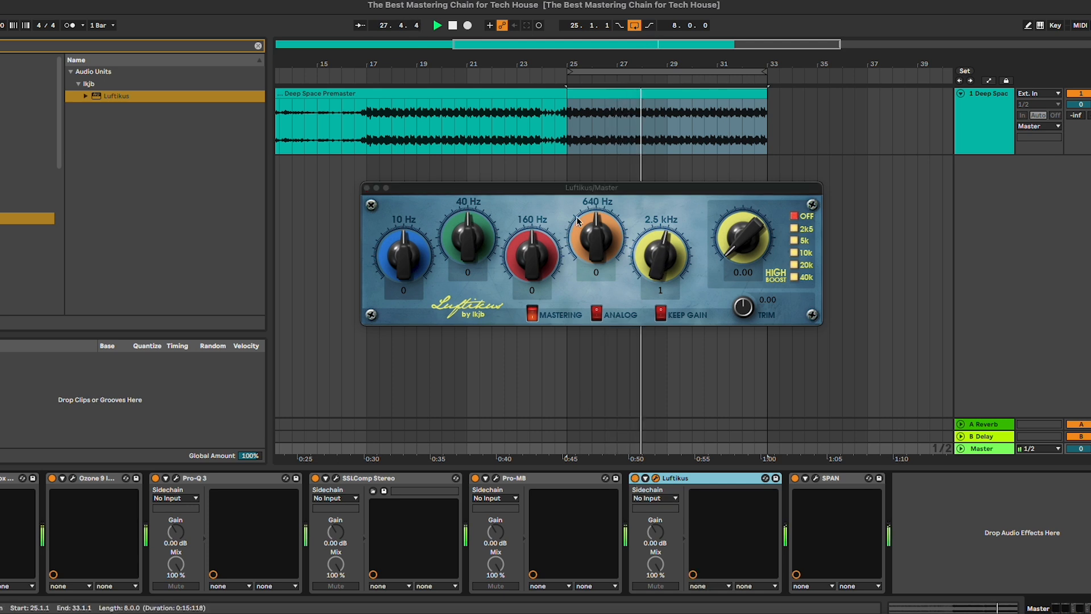
drag(577, 220, 598, 241)
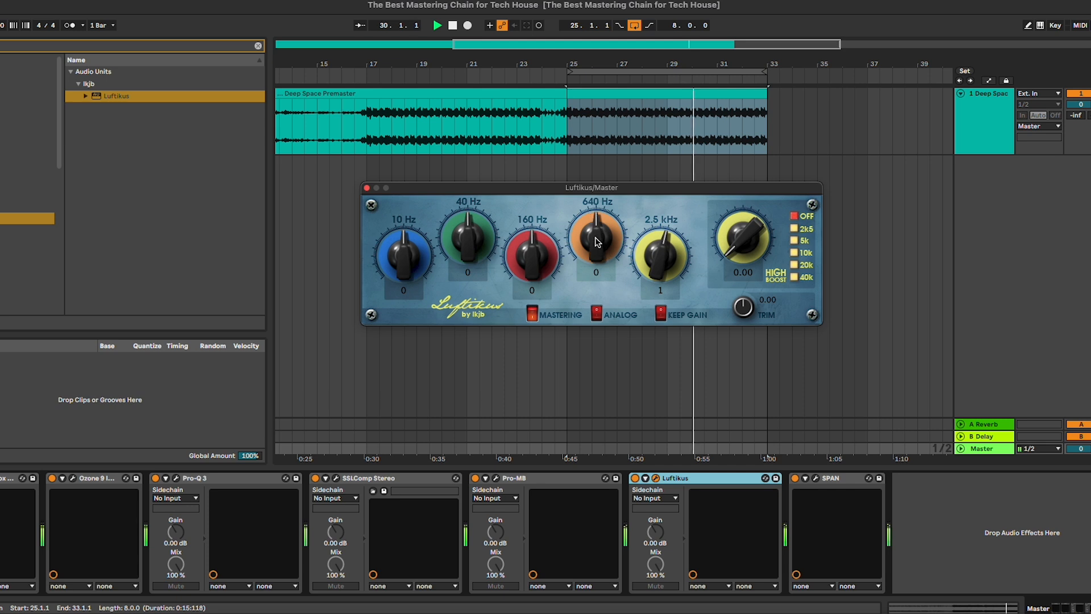
mouse_move(532, 256)
mouse_down()
mouse_move(544, 127)
mouse_move(539, 270)
mouse_up()
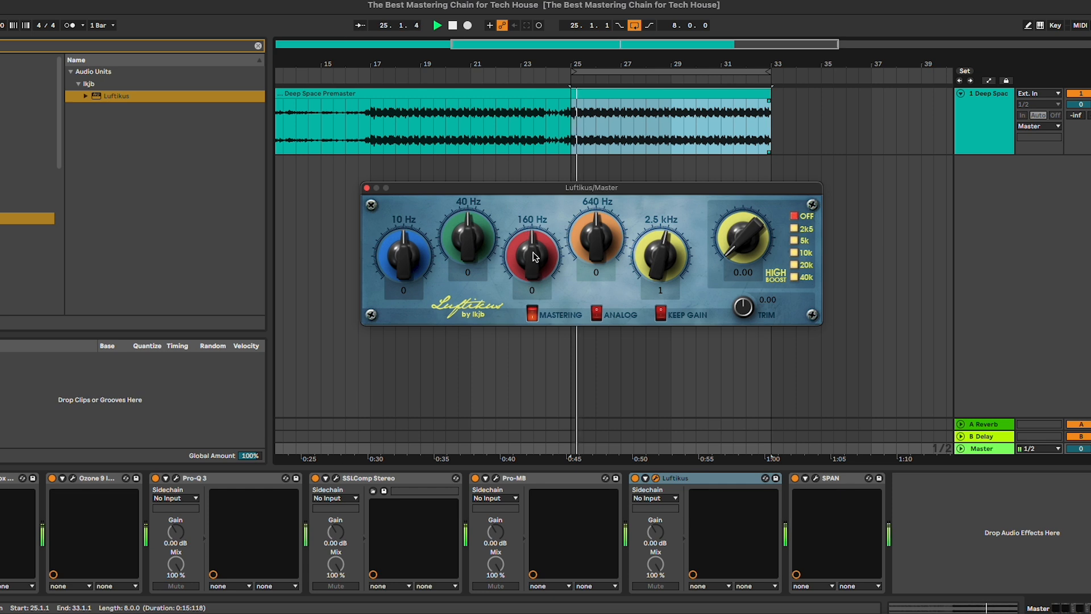
- Set Luftikus's High Boost frequency to 20k and raise the boost to 3.5 during playback
click(794, 265)
drag(744, 234, 746, 198)
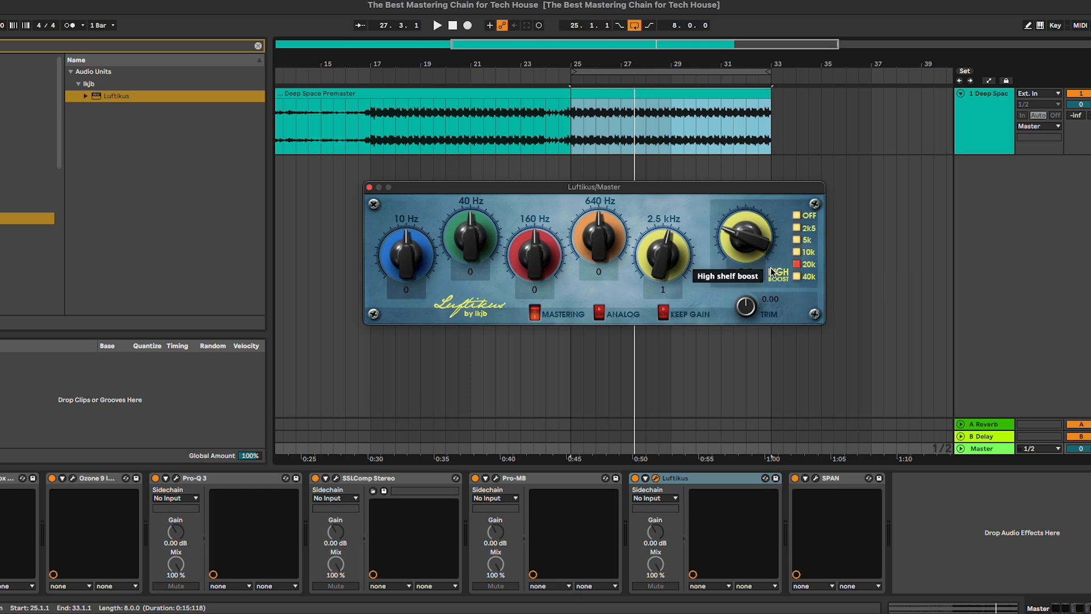
key(space)
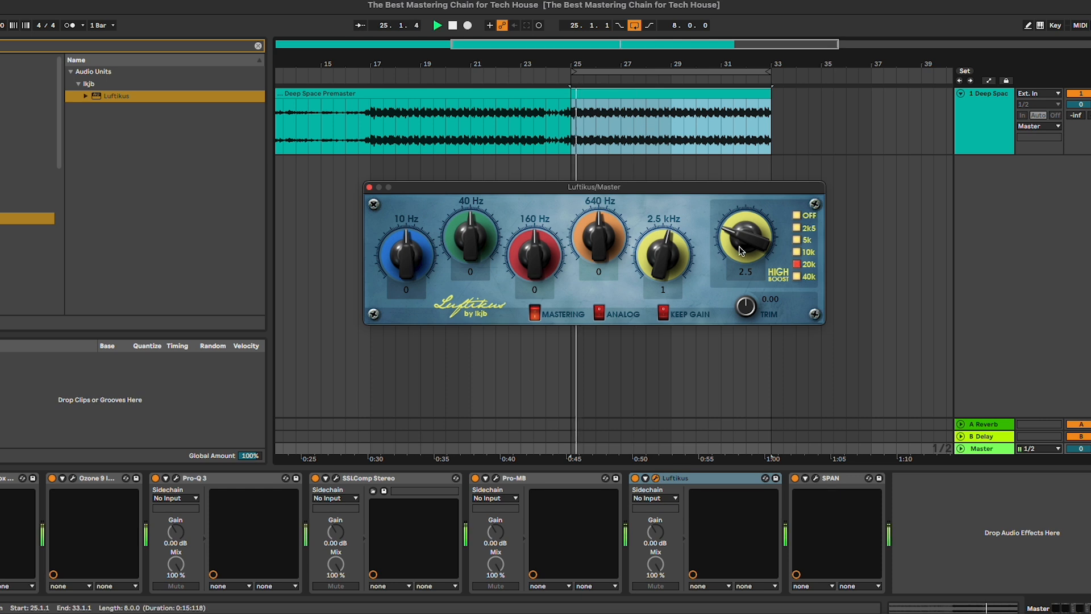
mouse_move(748, 253)
mouse_down()
mouse_move(731, 106)
mouse_move(733, 237)
mouse_up()
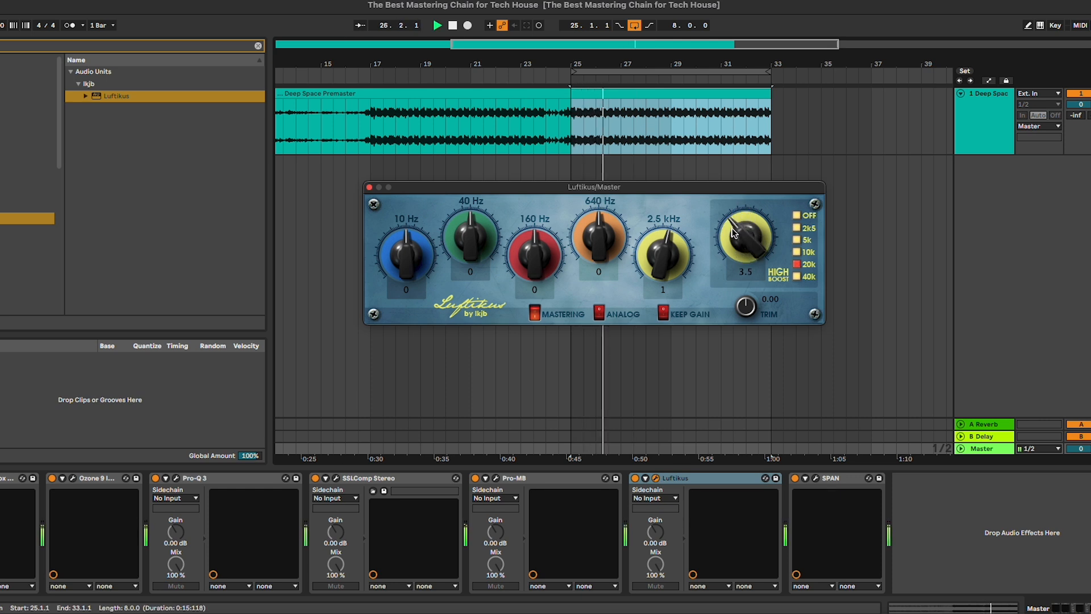
- Compare the sound with Luftikus bypassed and enabled, set its High Boost to 3.0, and close its window
click(635, 478)
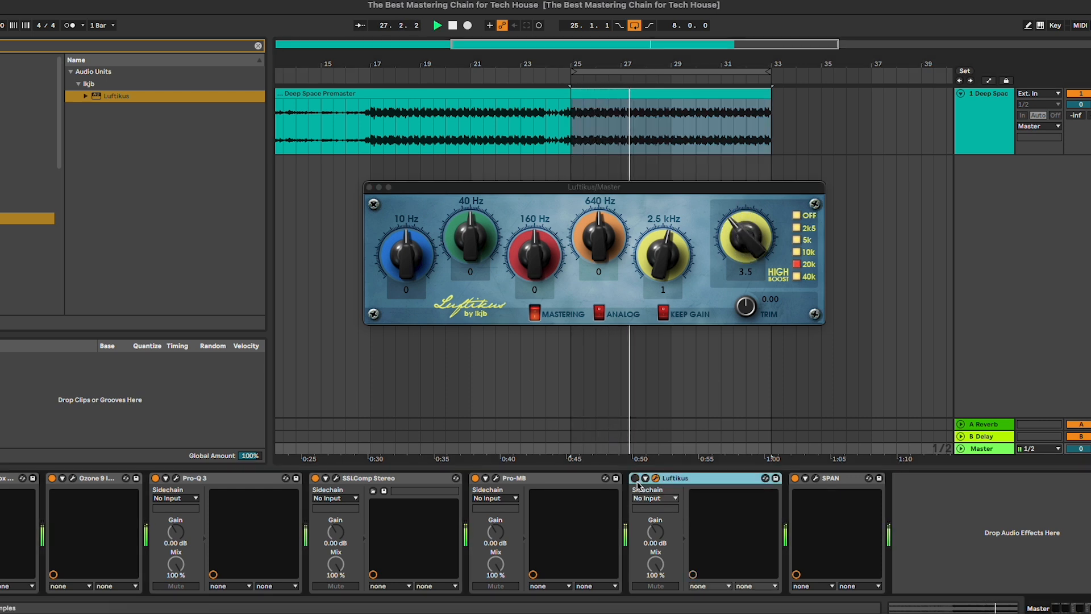
click(636, 477)
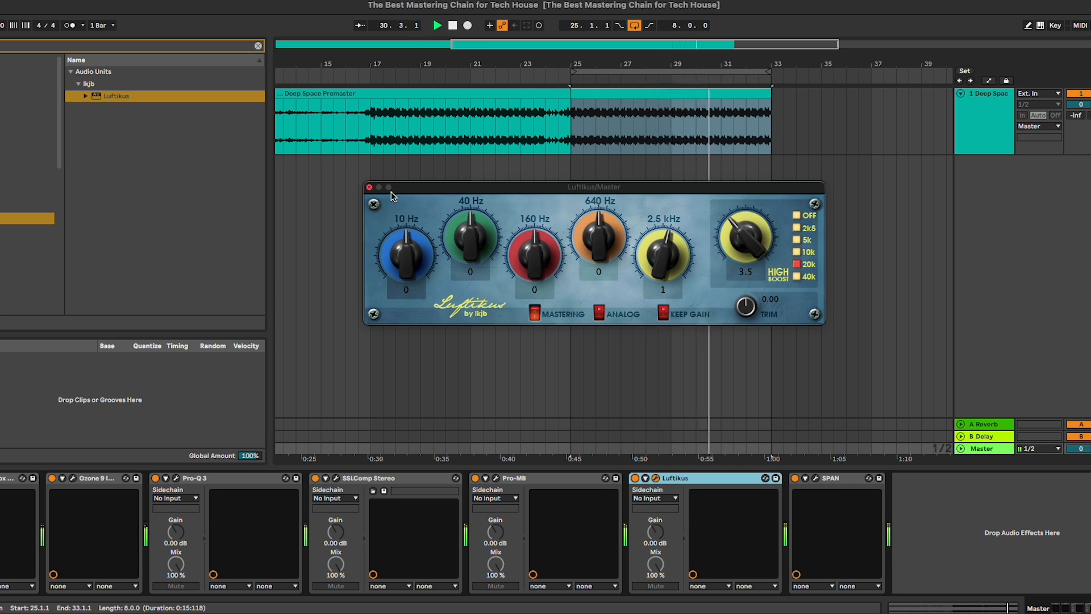
drag(744, 239, 745, 234)
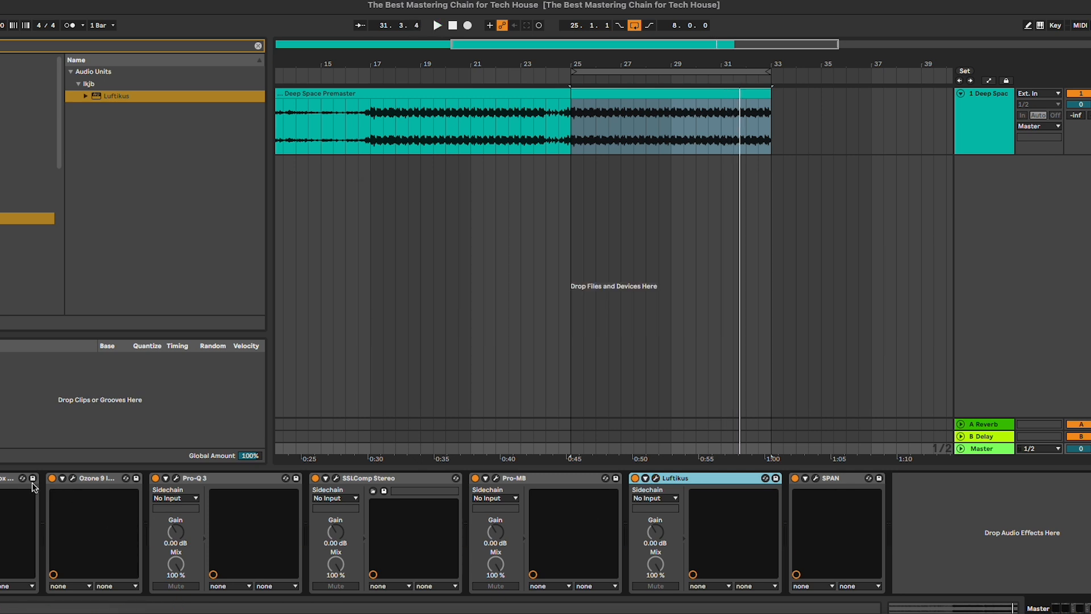
- Compare the playing track with all devices from HG-2 to Luftikus bypassed and enabled, and recheck the Luftikus settings
shift+click(2, 482)
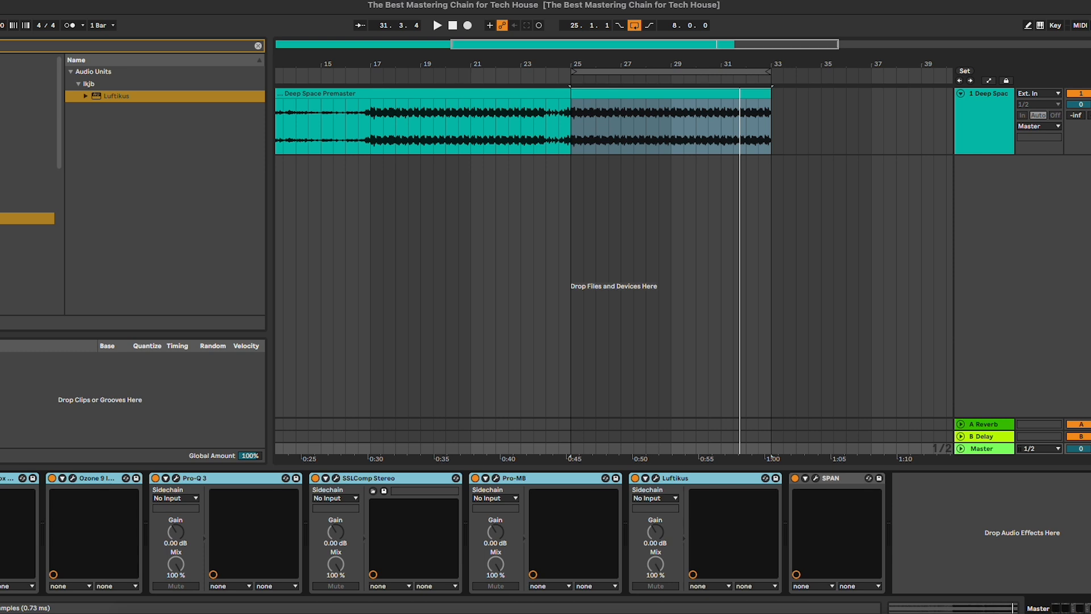
key(space)
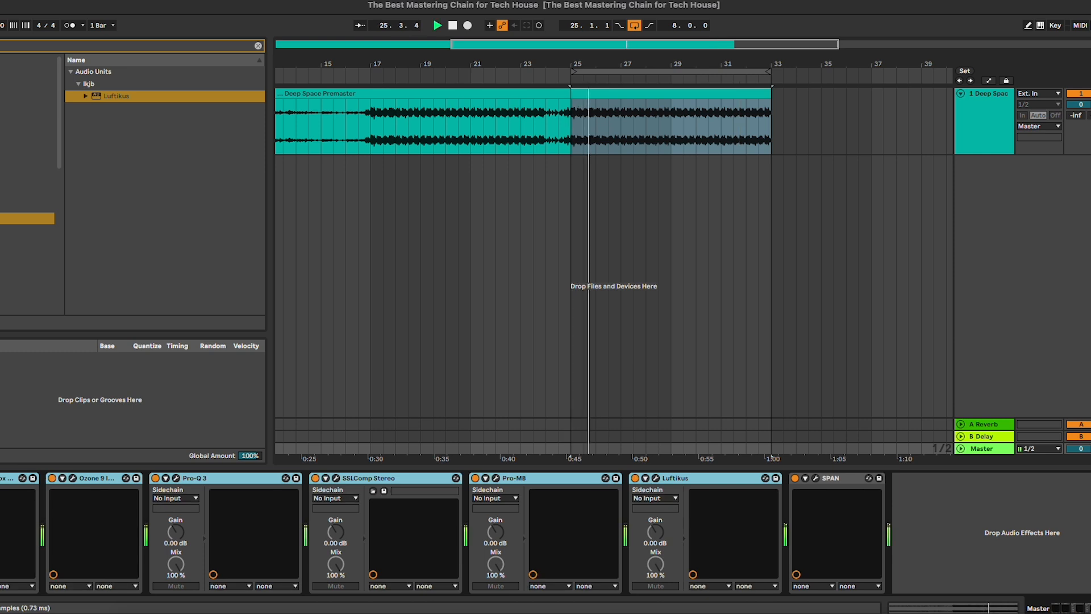
key(0)
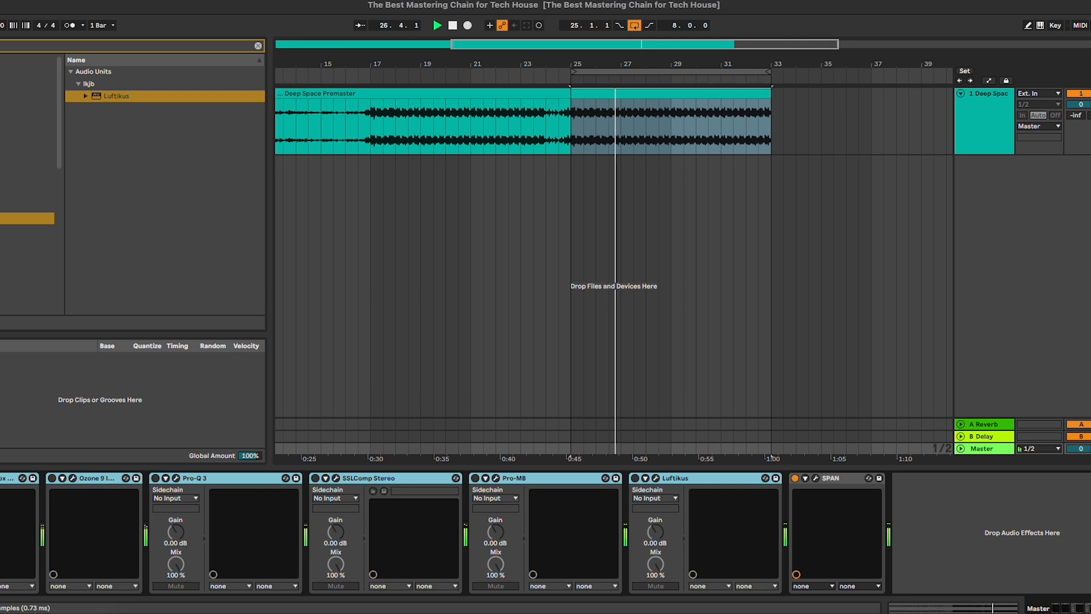
key(0)
click(658, 481)
click(656, 479)
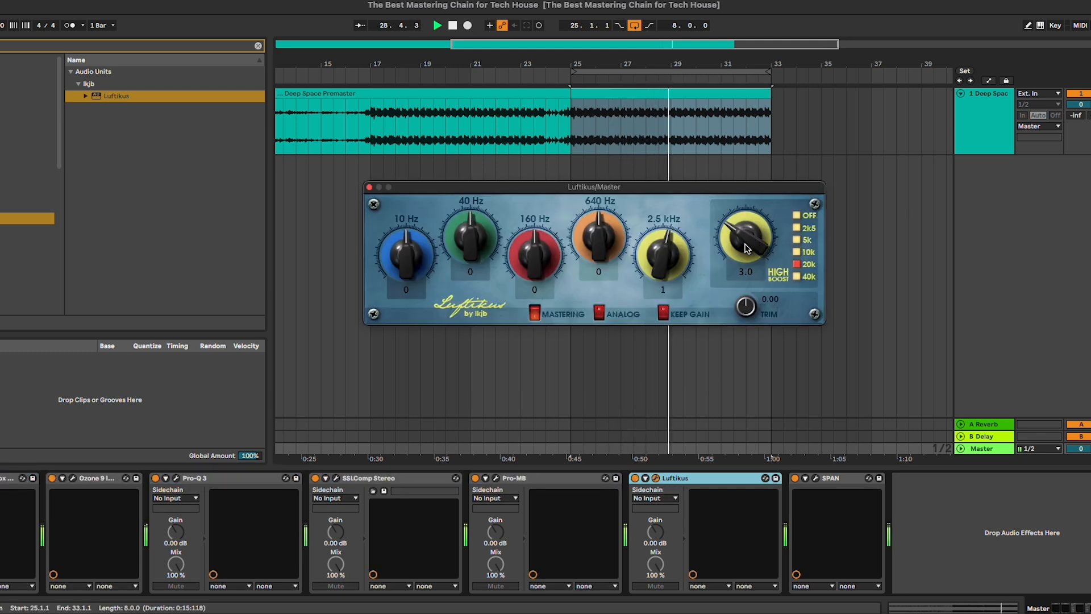
click(368, 188)
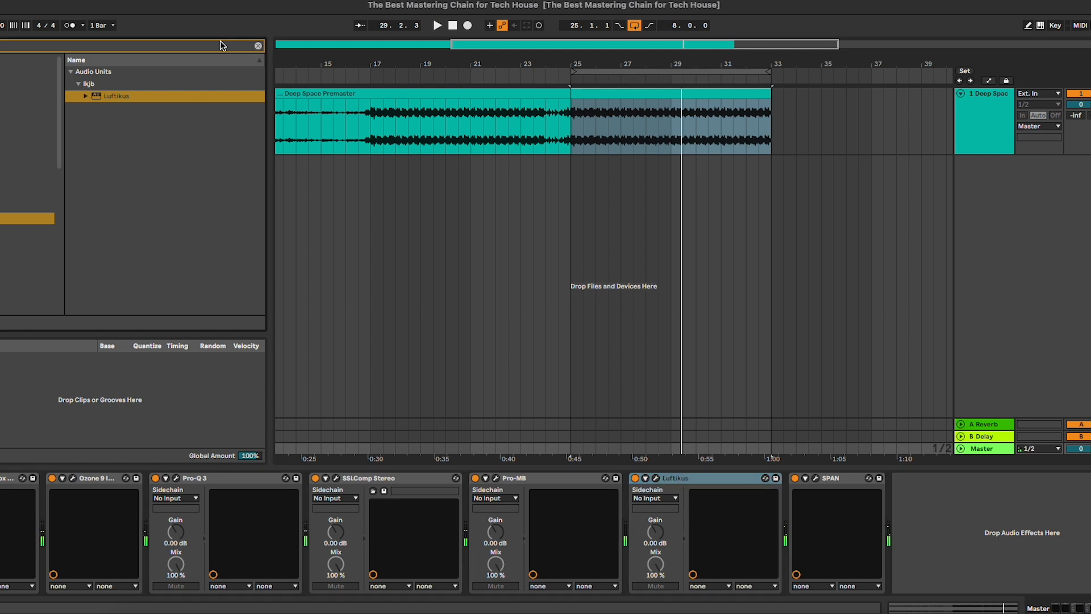
- Search the plug-ins for "stan" and insert SIR Audio Tools StandardCLIP between Luftikus and SPAN on the Master track
text(stan)
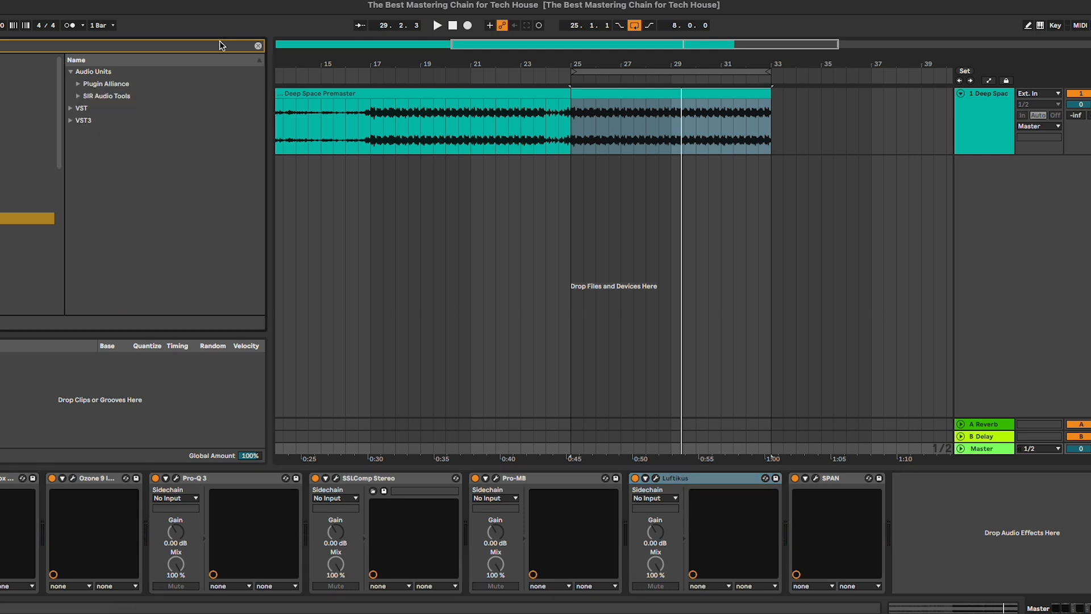
click(122, 96)
drag(125, 108, 770, 528)
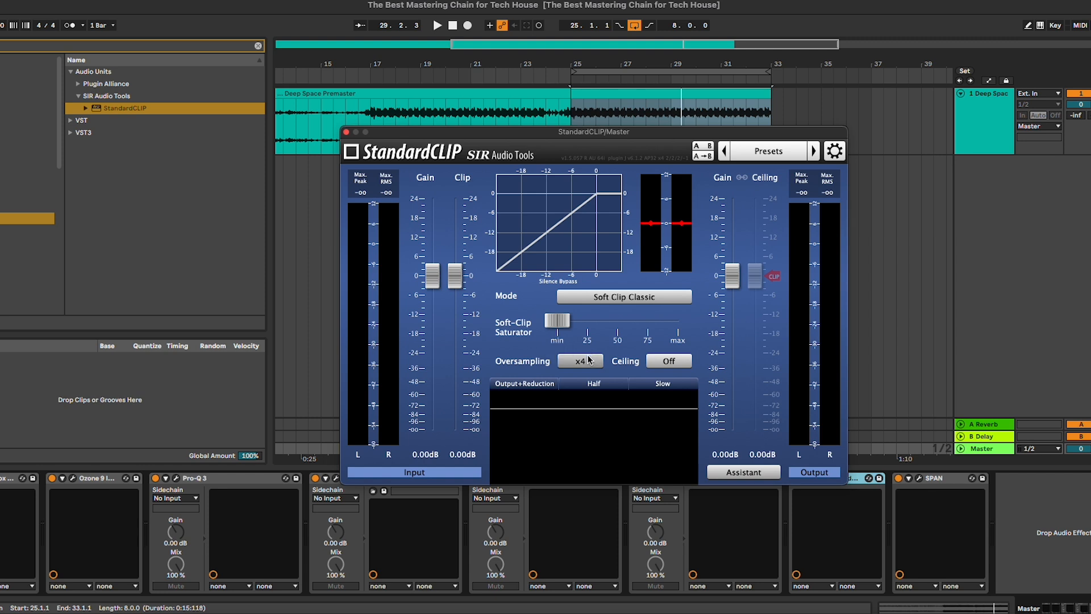
- Set StandardCLIP's oversampling to x1 (no oversampling) and move its window up clear of the device chain
click(589, 360)
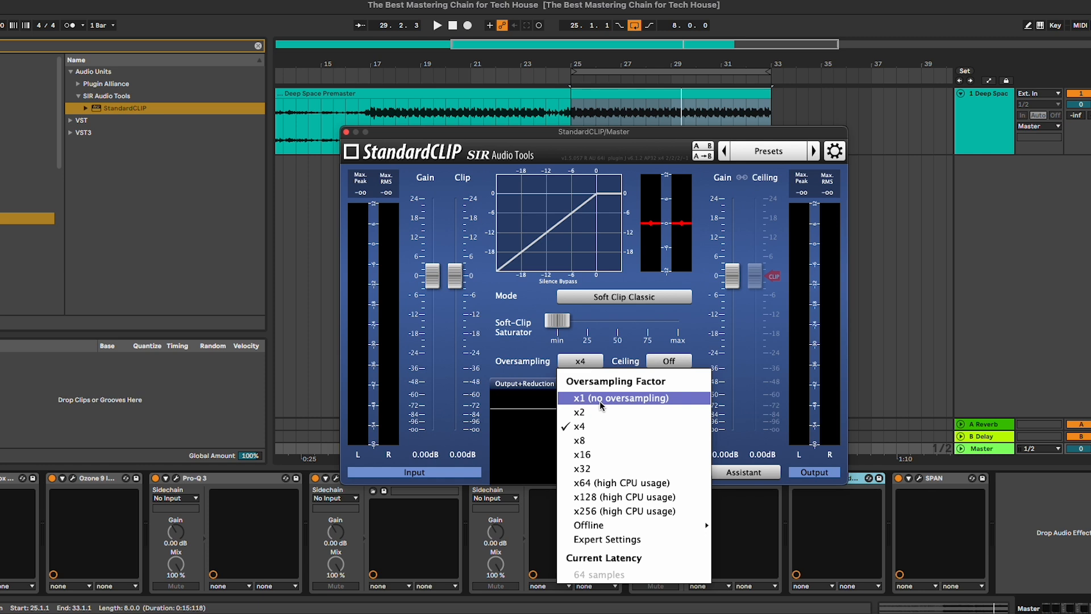
click(599, 401)
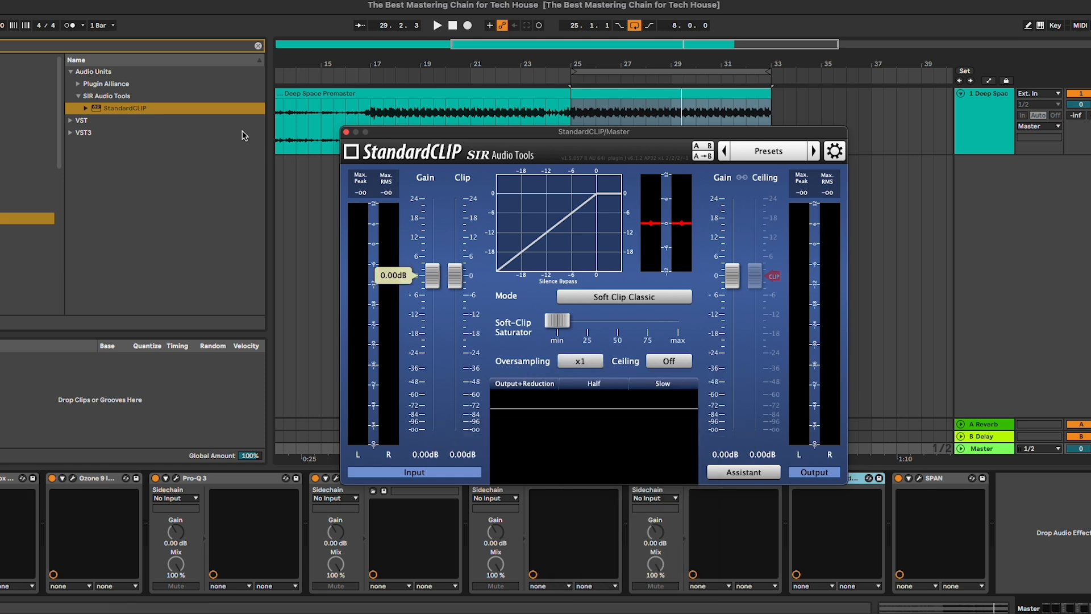
drag(633, 134, 641, 99)
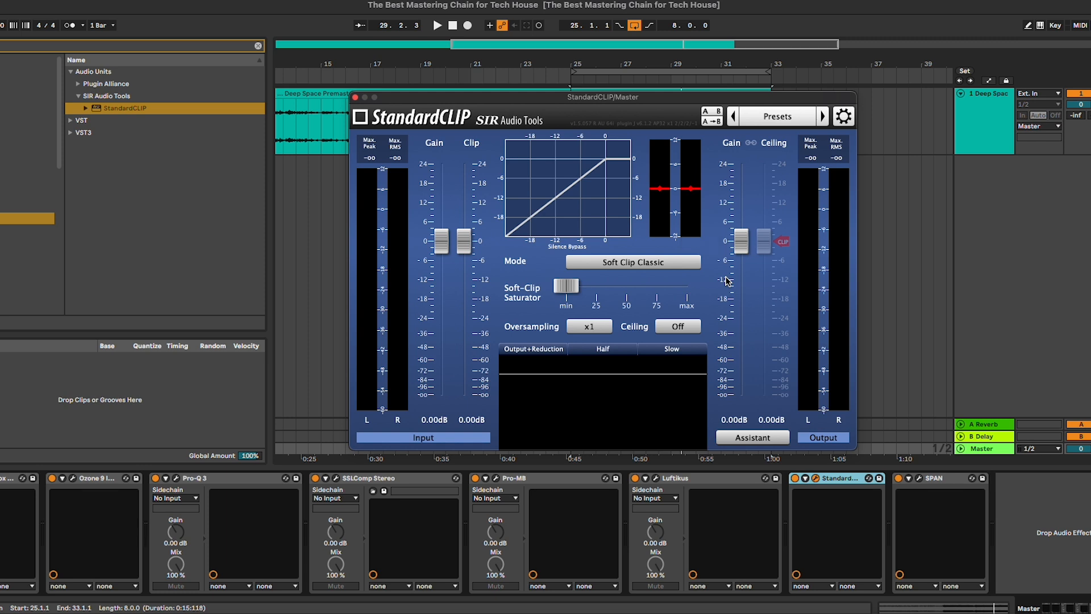
- Set StandardCLIP's input gain to 3.40 dB and output gain to -4.60 dB while checking the clipping during playback
scroll(445, 241, up, 1)
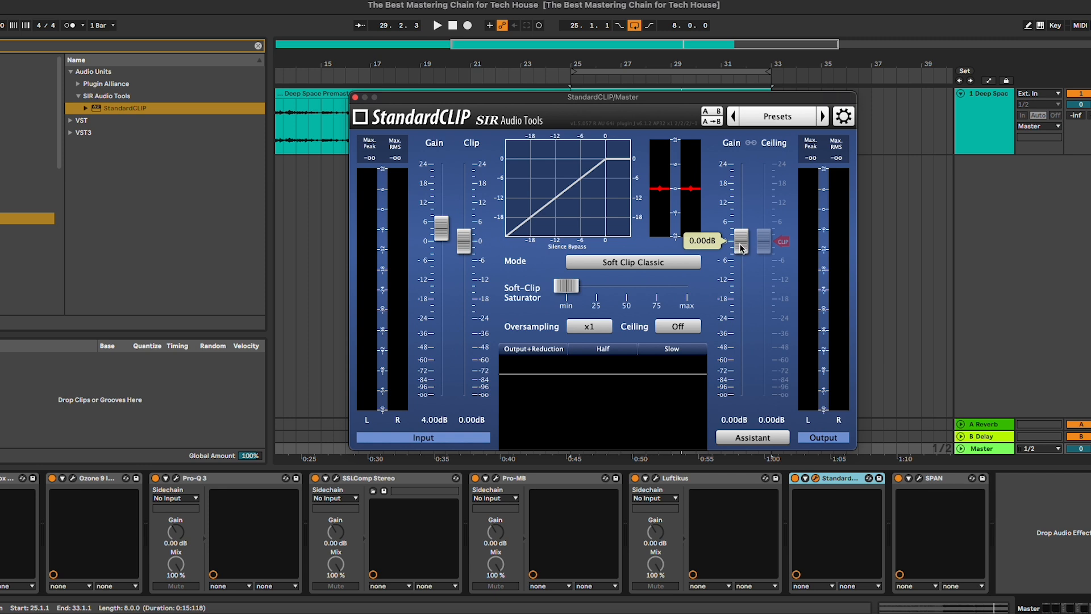
drag(741, 248, 741, 252)
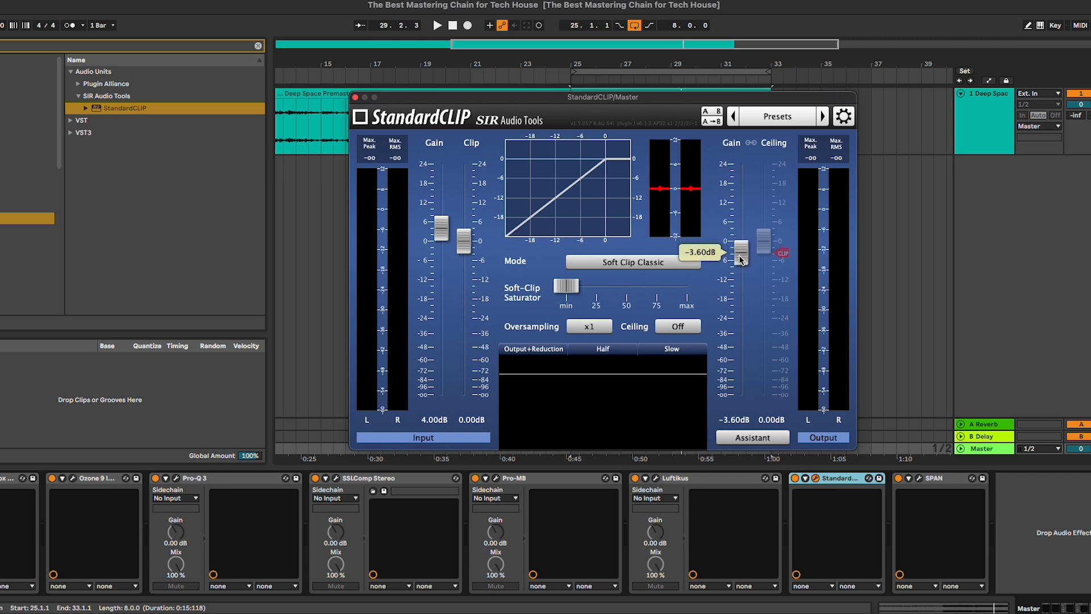
key(space)
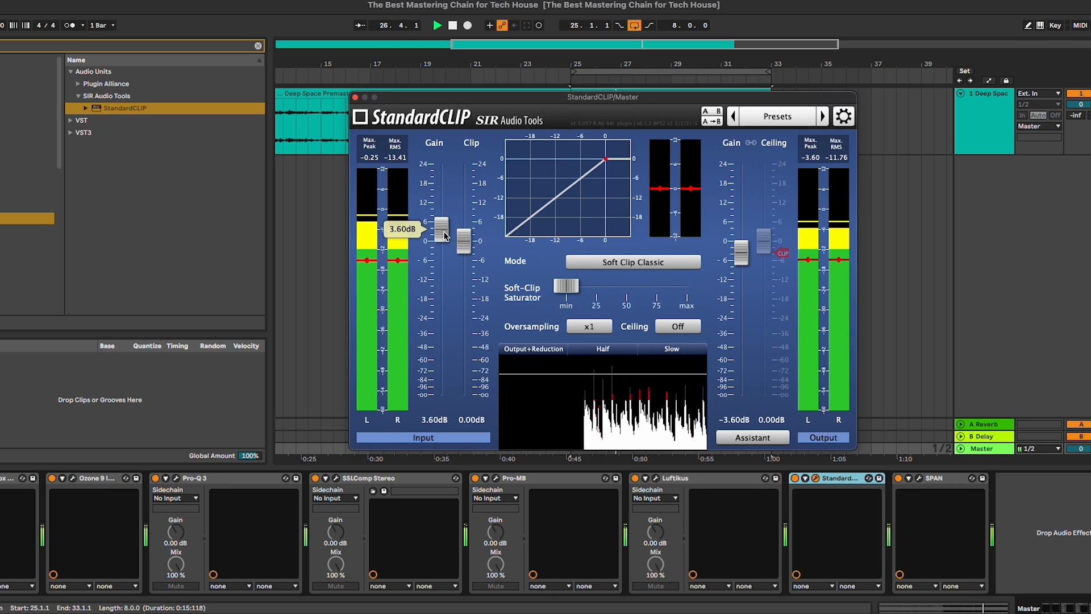
drag(444, 238, 446, 236)
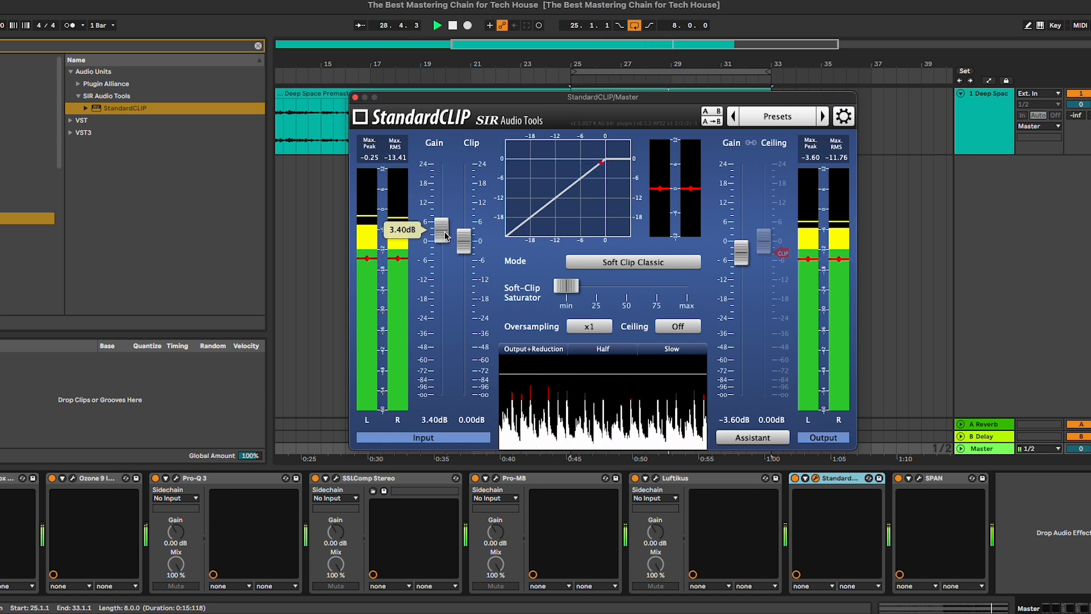
mouse_move(747, 265)
drag(747, 266, 746, 267)
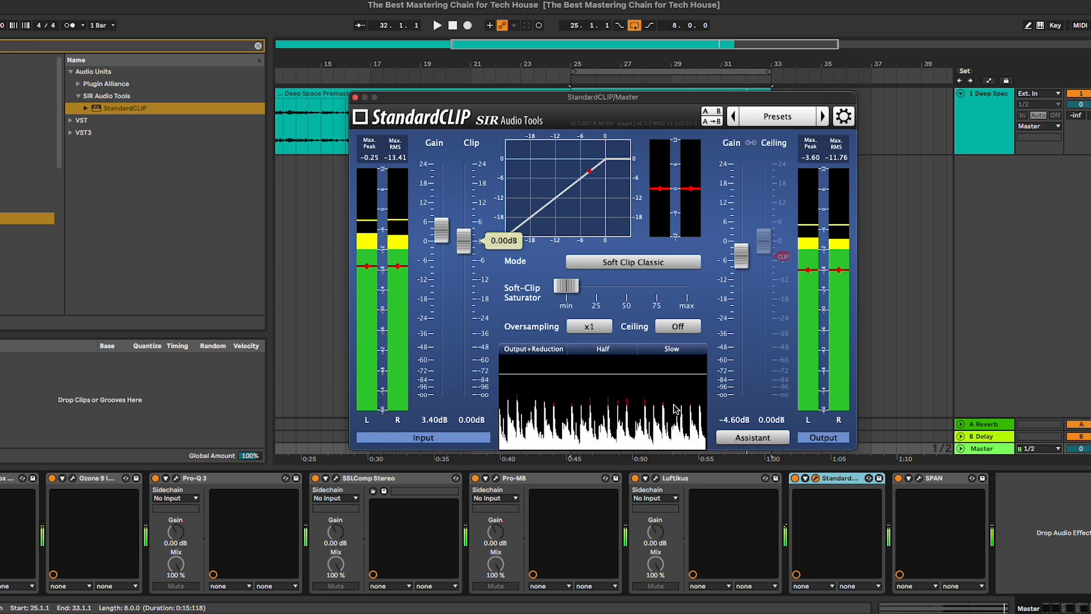
key(space)
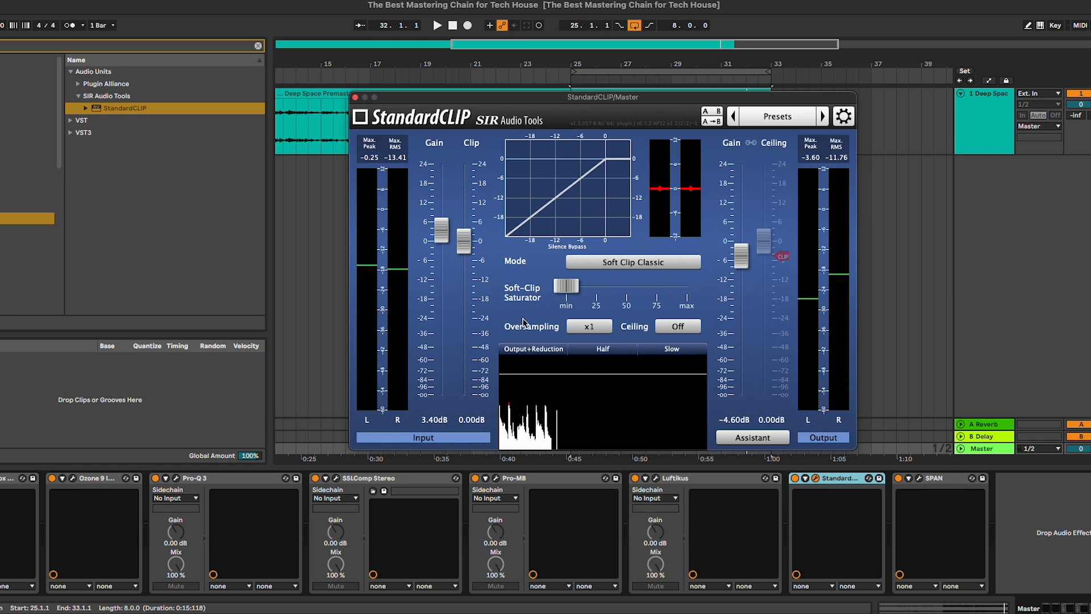
- Lower StandardCLIP's input gain to 3.20 dB, compare the sound with it bypassed and enabled, and close its window
mouse_move(444, 231)
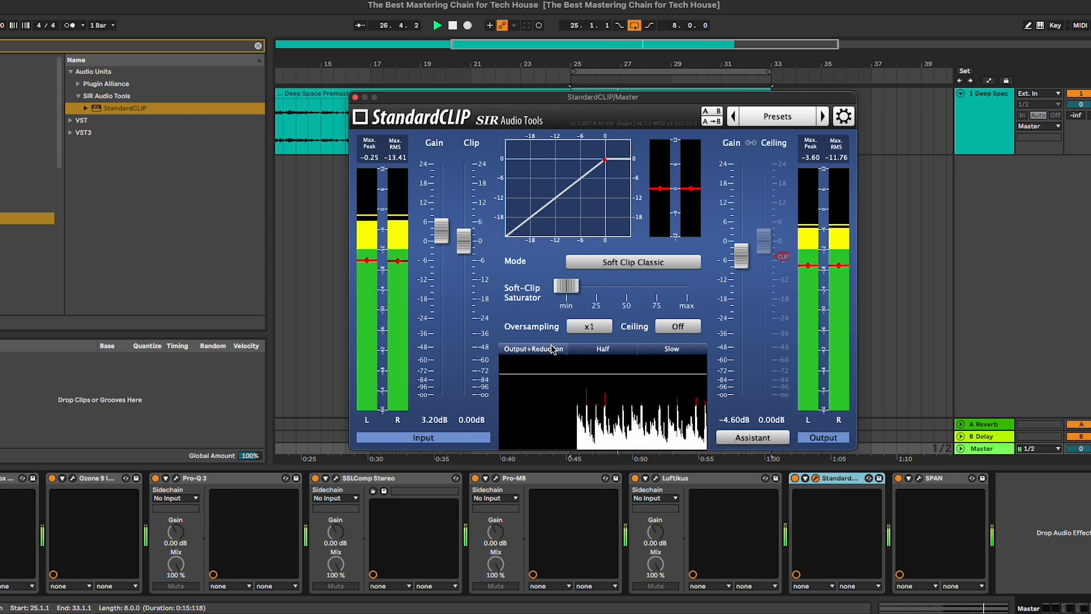
click(795, 478)
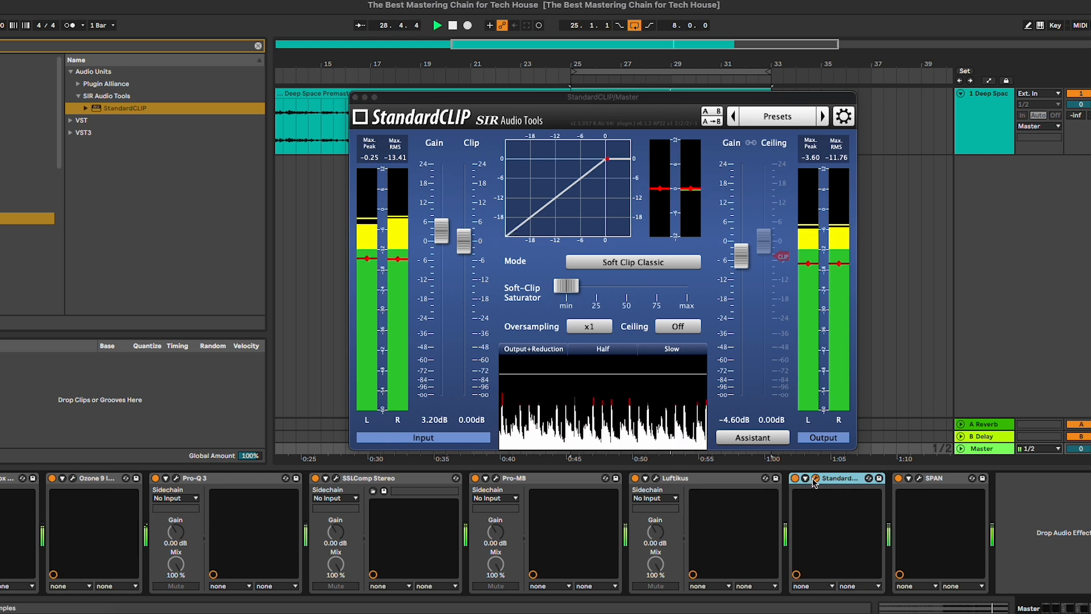
click(815, 479)
key(space)
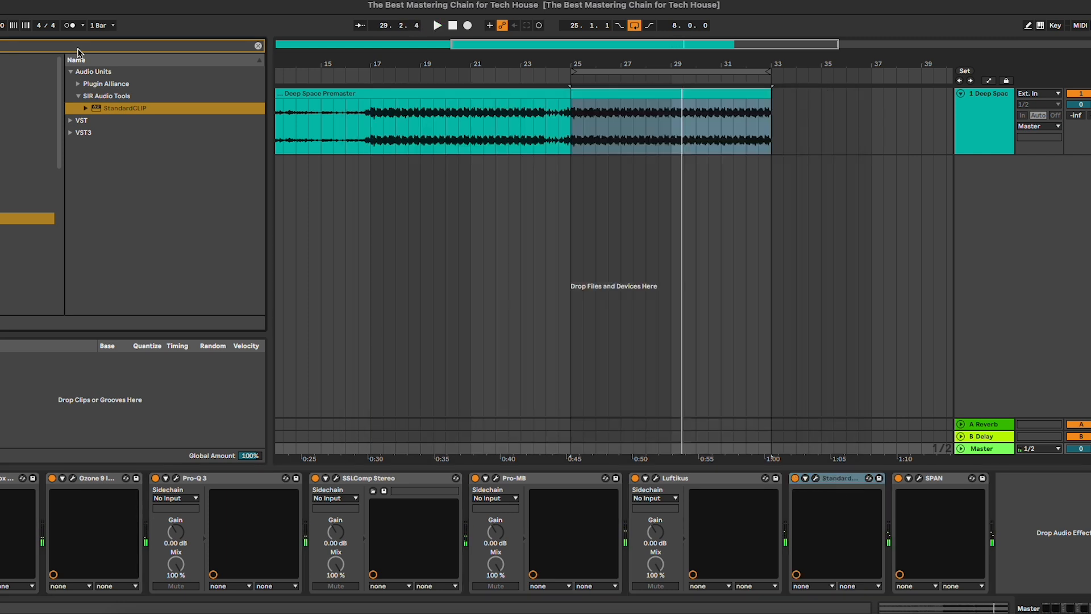
- Find the FabFilter plug-ins in the browser and insert Pro-L 2 between StandardCLIP and SPAN on the Master track
click(77, 49)
text(p)
click(105, 85)
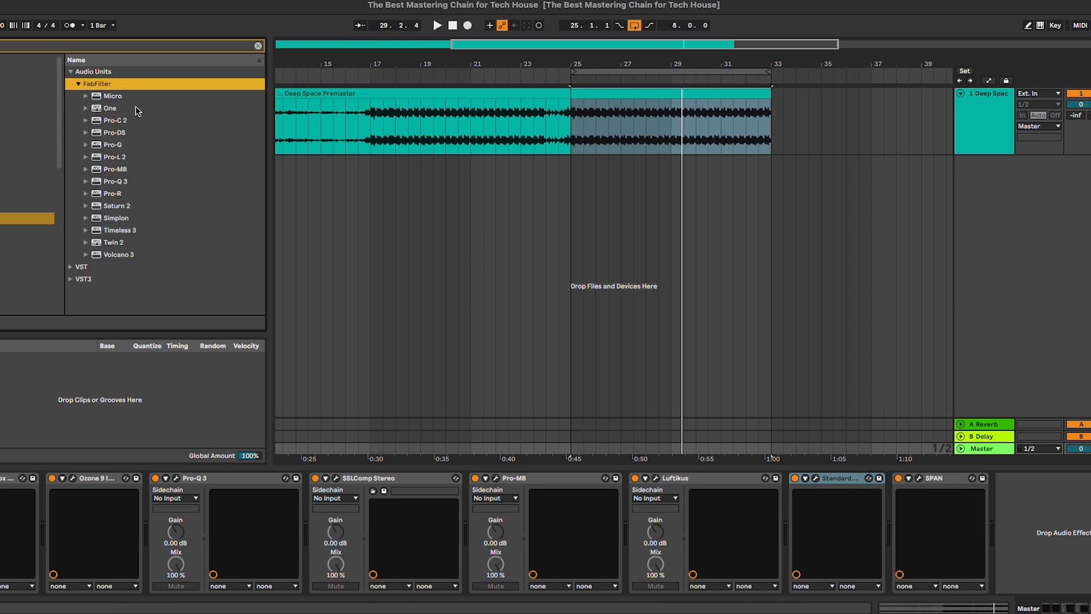
drag(114, 157, 878, 493)
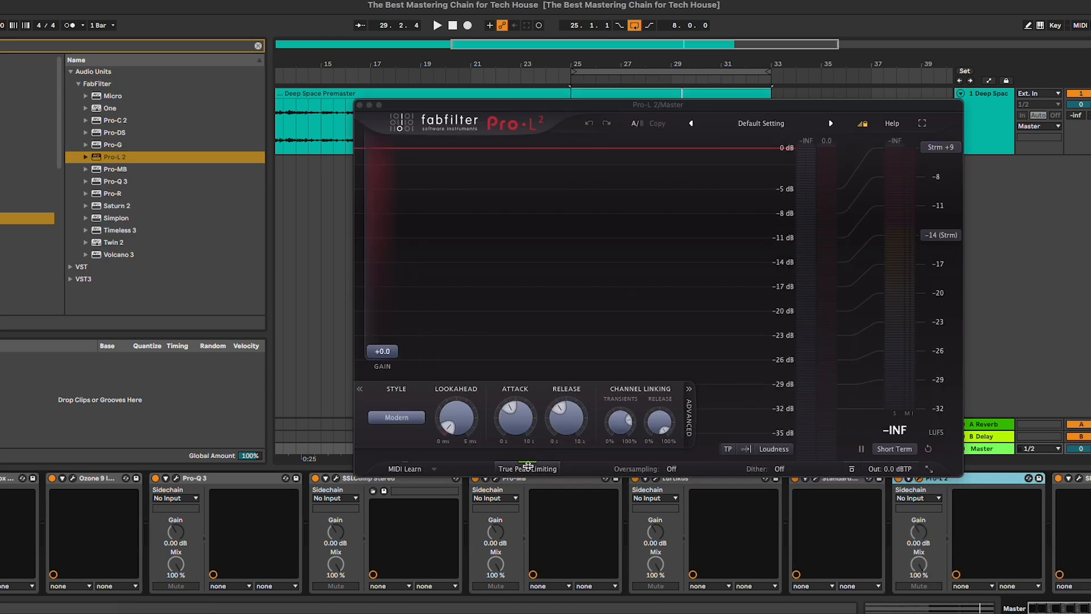
- Turn off True Peak Limiting in Pro-L 2 and set its oversampling to 16x
click(528, 467)
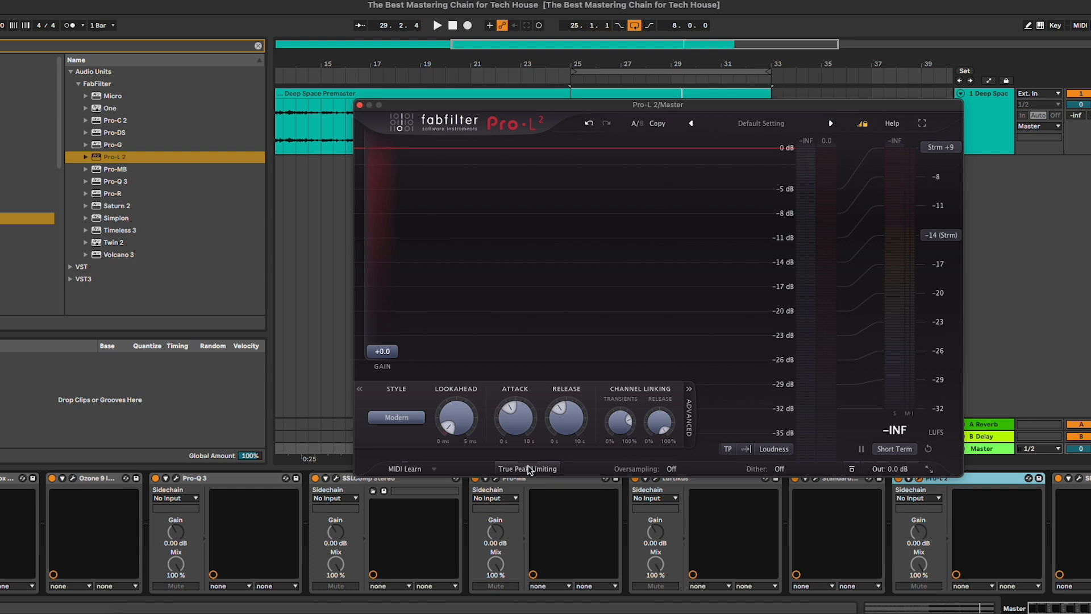
click(671, 470)
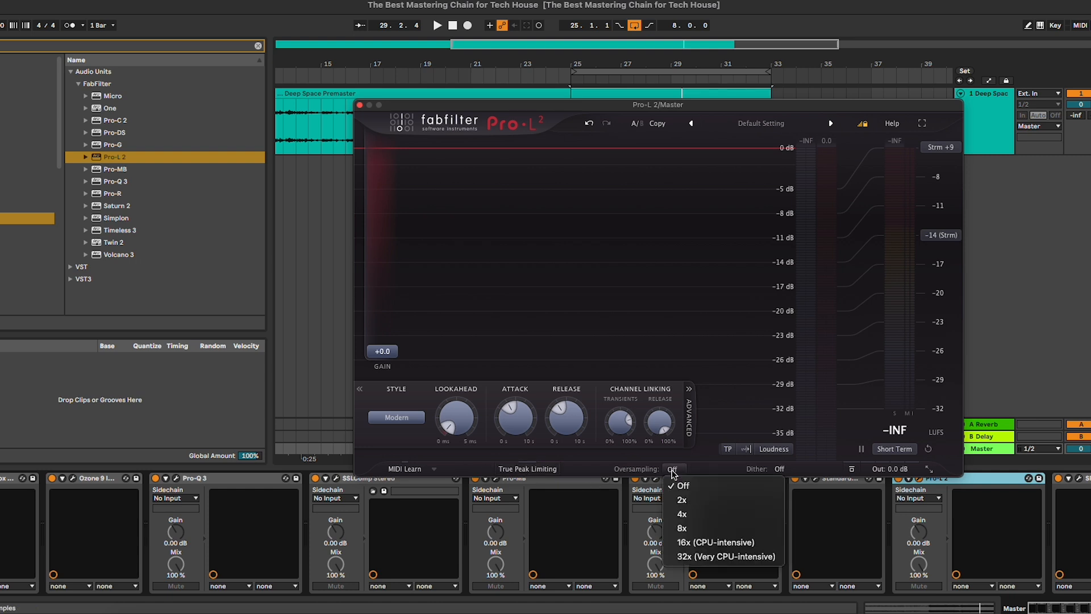
click(720, 542)
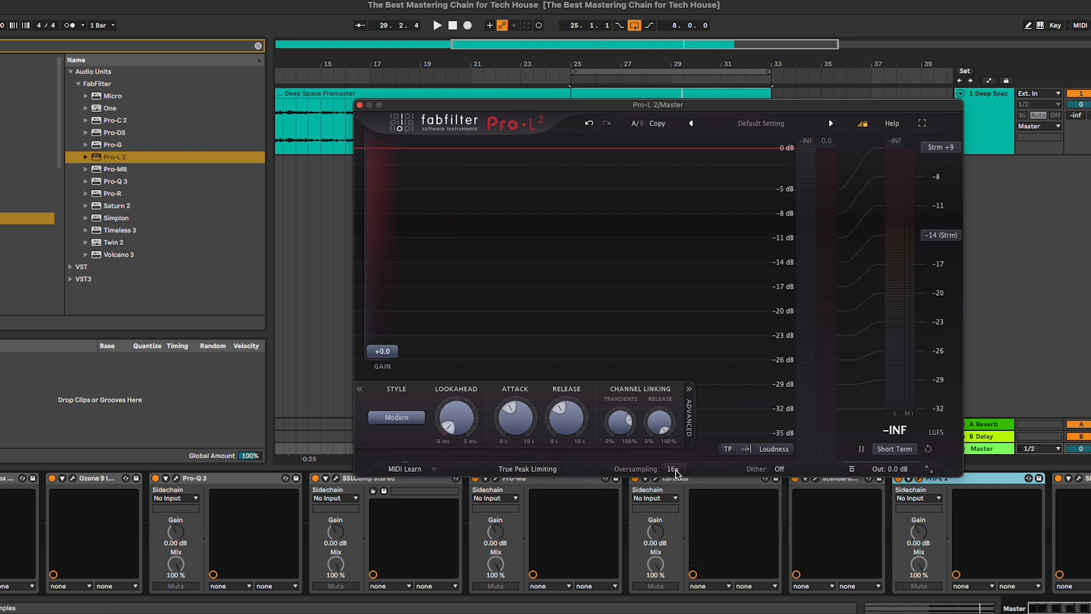
- Set Pro-L 2's limiting style to Punchy and bring channel linking for transients and release down to 0%
click(412, 422)
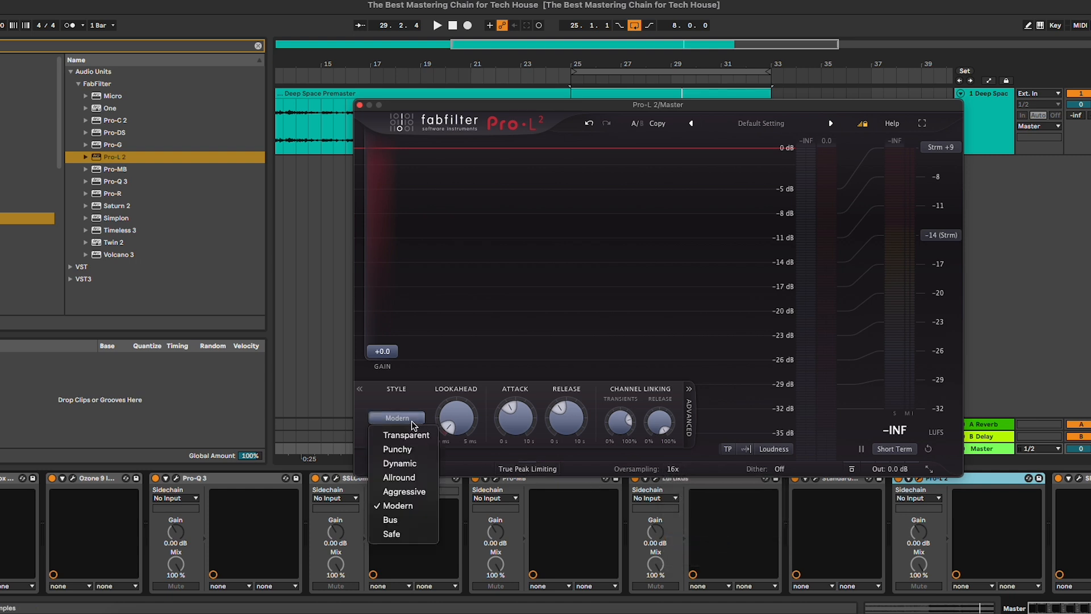
click(412, 450)
drag(620, 420, 620, 449)
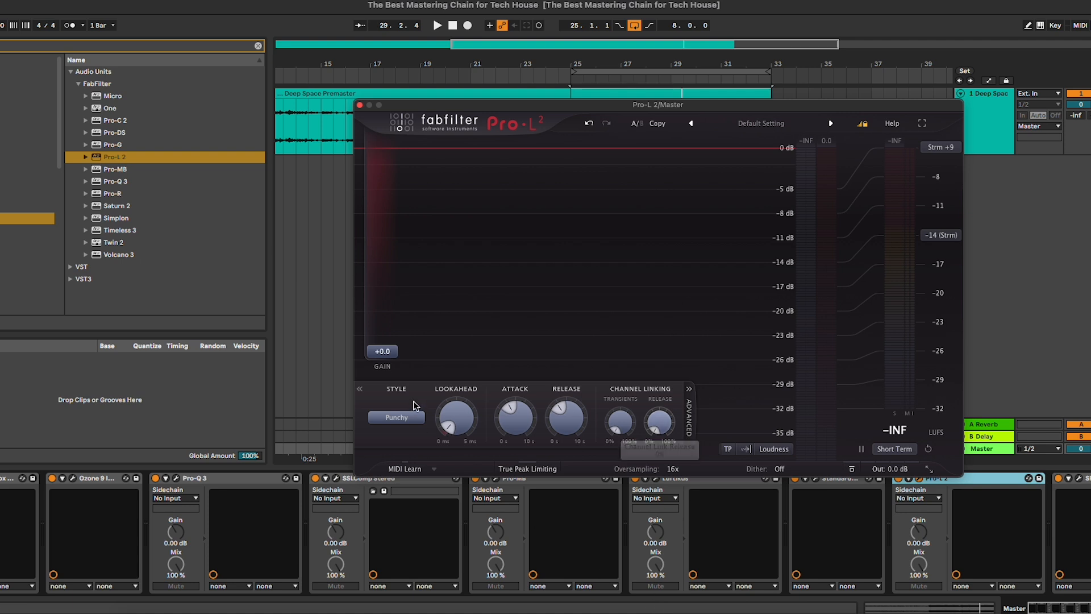
- Move the Pro-L 2 window clear of the device chain and raise its gain to about 7.6 dB during playback, checking the level in SPAN
drag(493, 109, 454, 101)
scroll(816, 529, right, 3)
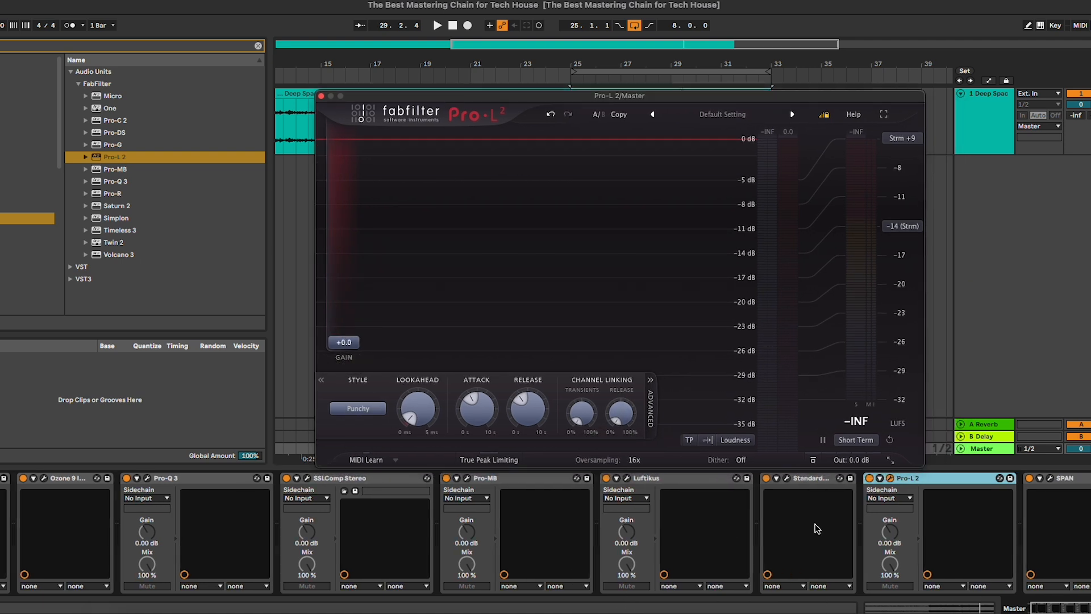
key(space)
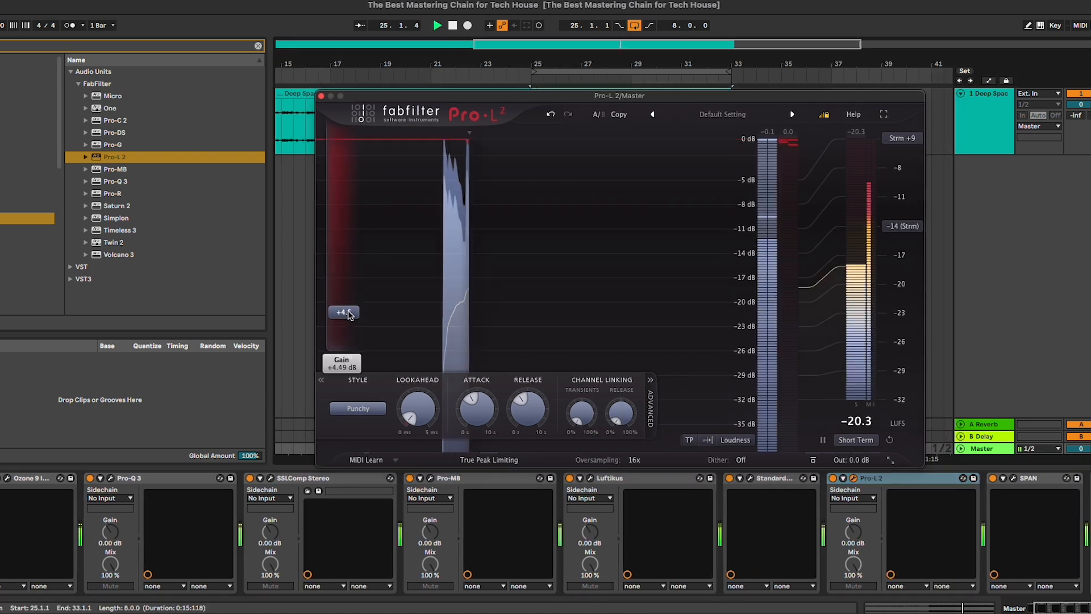
drag(347, 316, 355, 297)
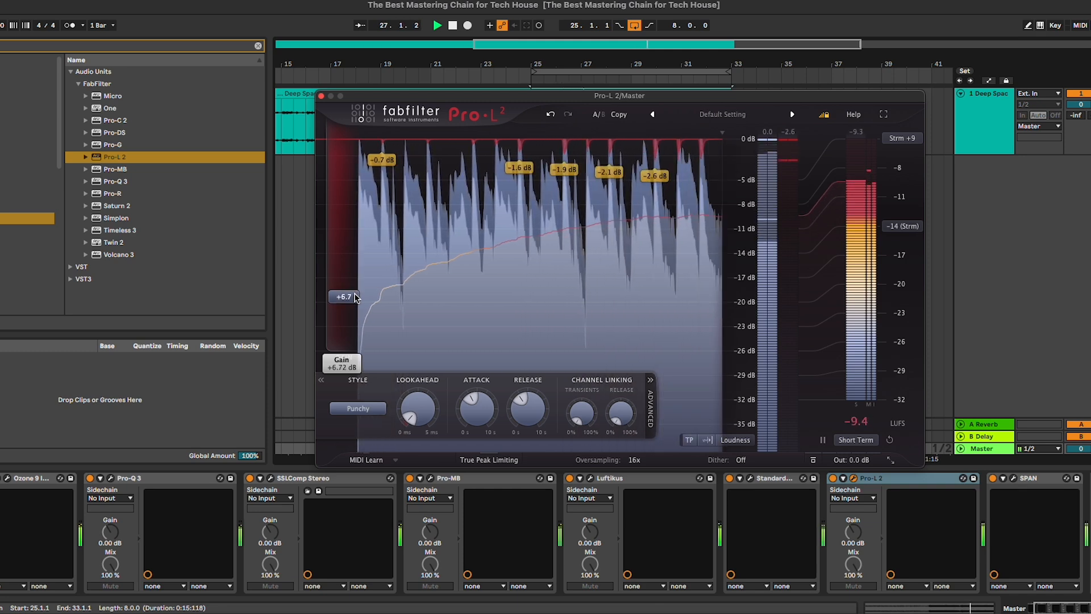
click(1013, 478)
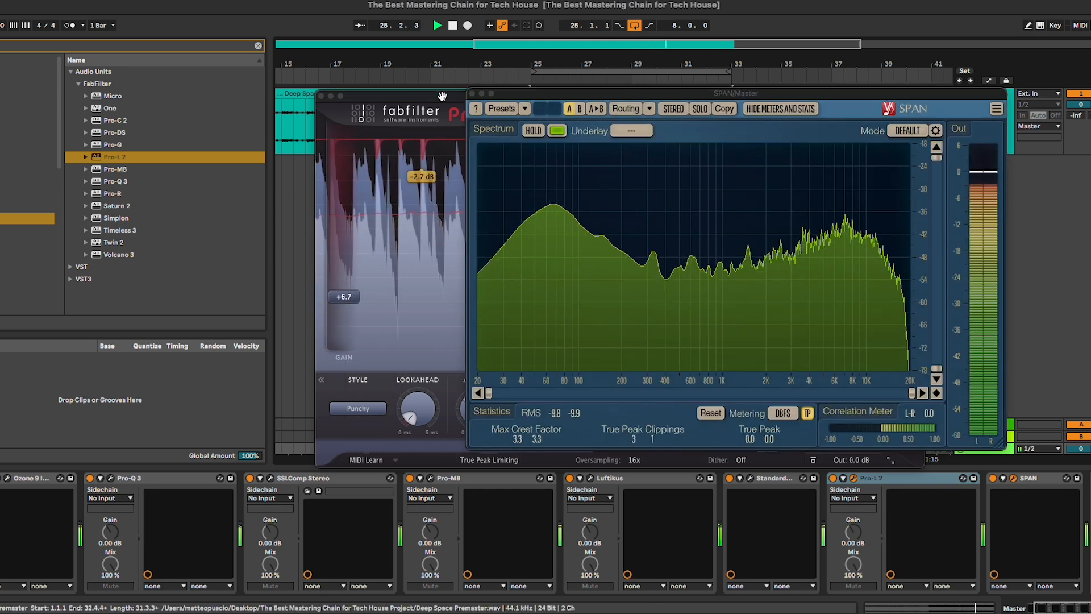
click(391, 267)
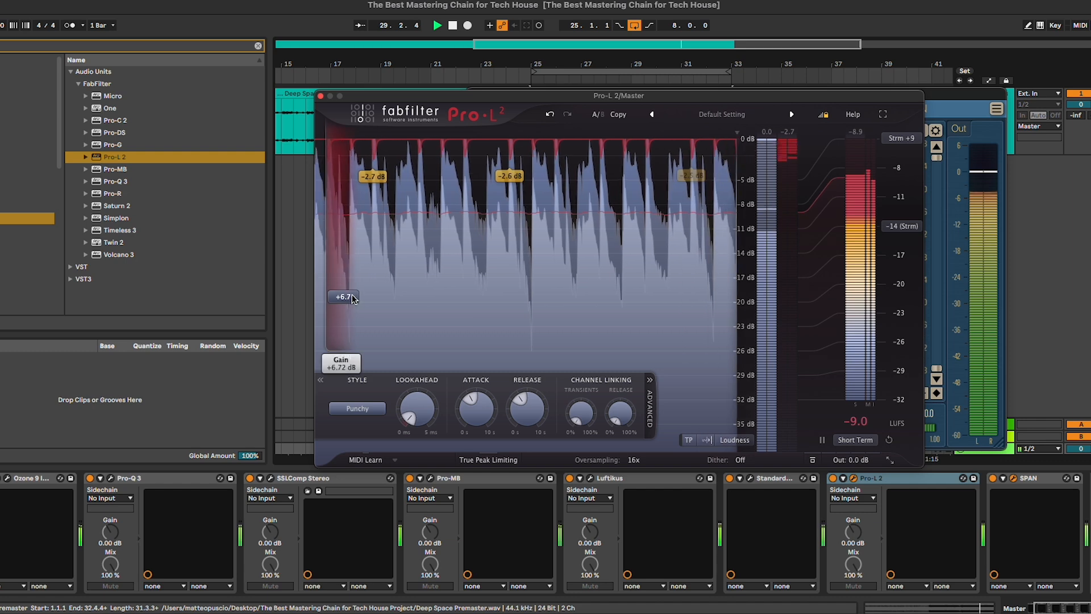
click(969, 103)
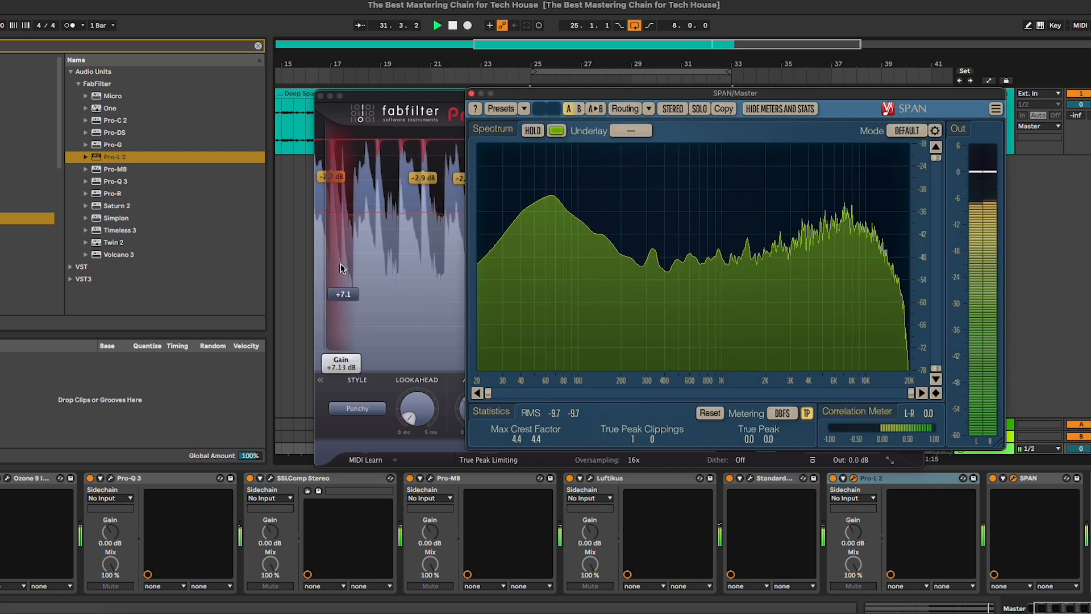
drag(343, 293, 343, 290)
click(976, 94)
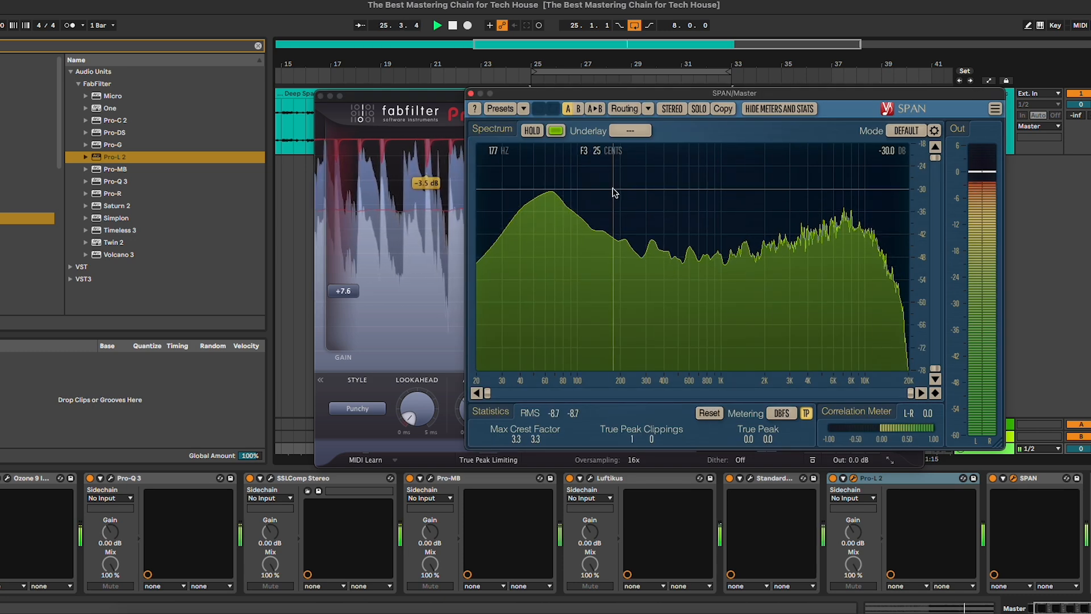
- Hold SPAN's spectrum, stop playback and examine its RMS reading alongside Pro-L 2's loudness meter
drag(626, 95, 643, 93)
click(555, 130)
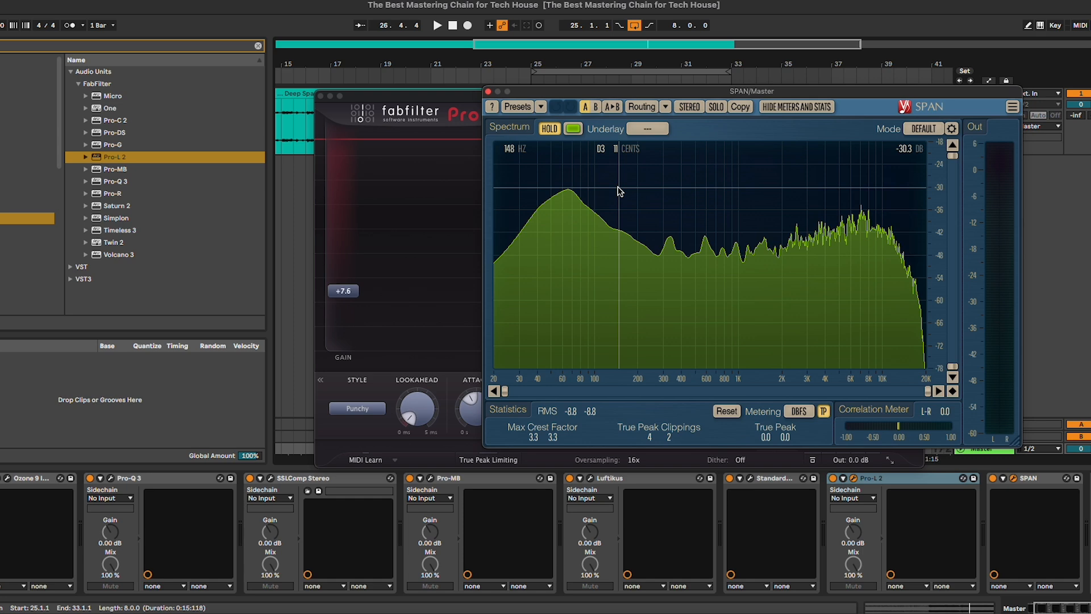
click(458, 96)
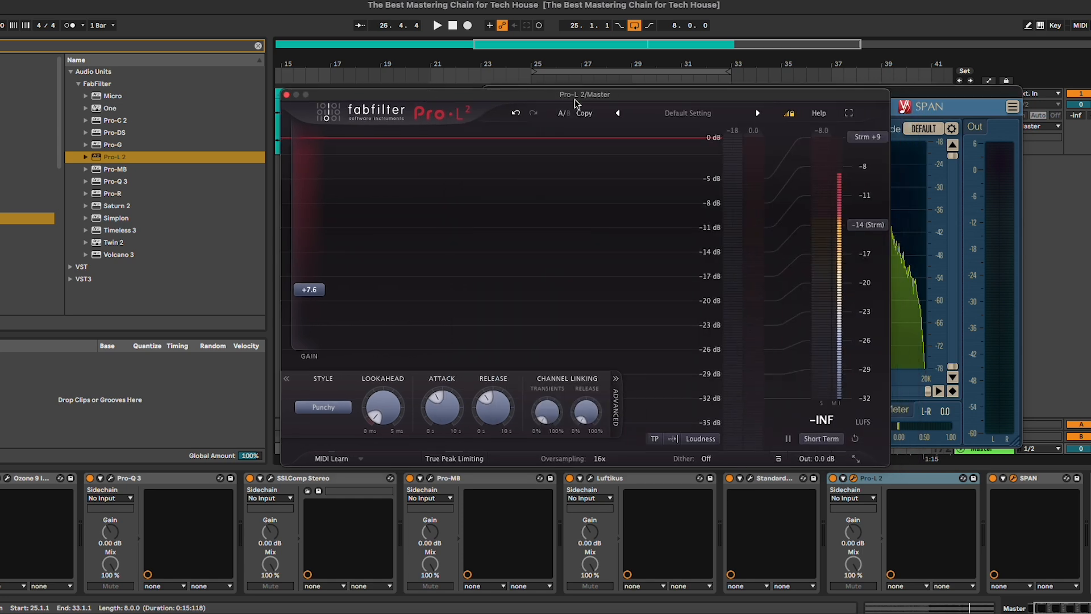
click(916, 94)
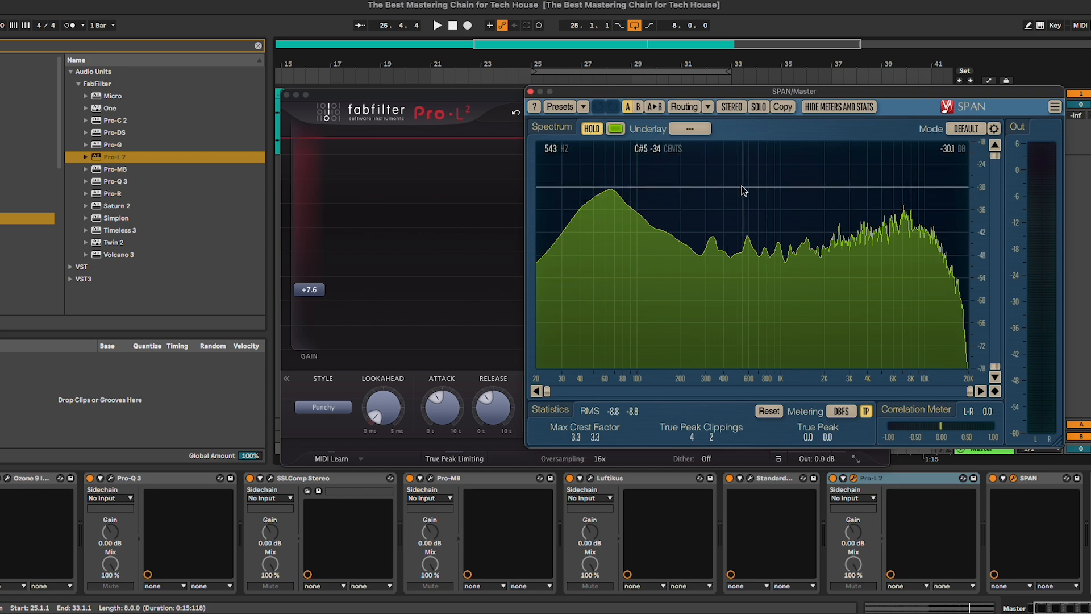
- Restart playback with SPAN's spectrum hold off and arrange the windows so Pro-L 2's gain and SPAN's statistics are both accessible
key(space)
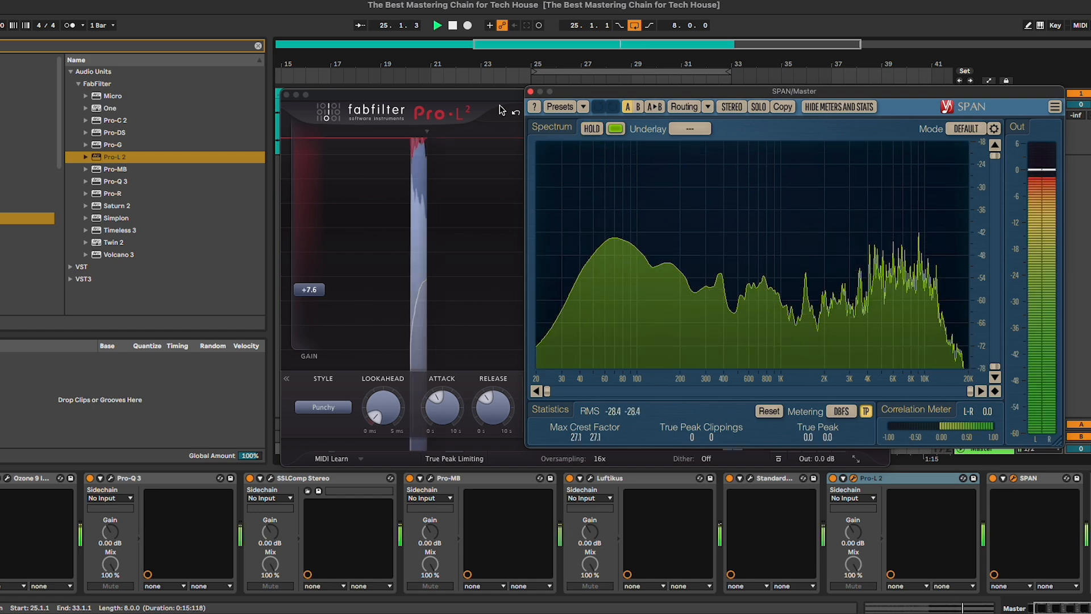
click(485, 102)
drag(519, 100, 411, 95)
click(848, 96)
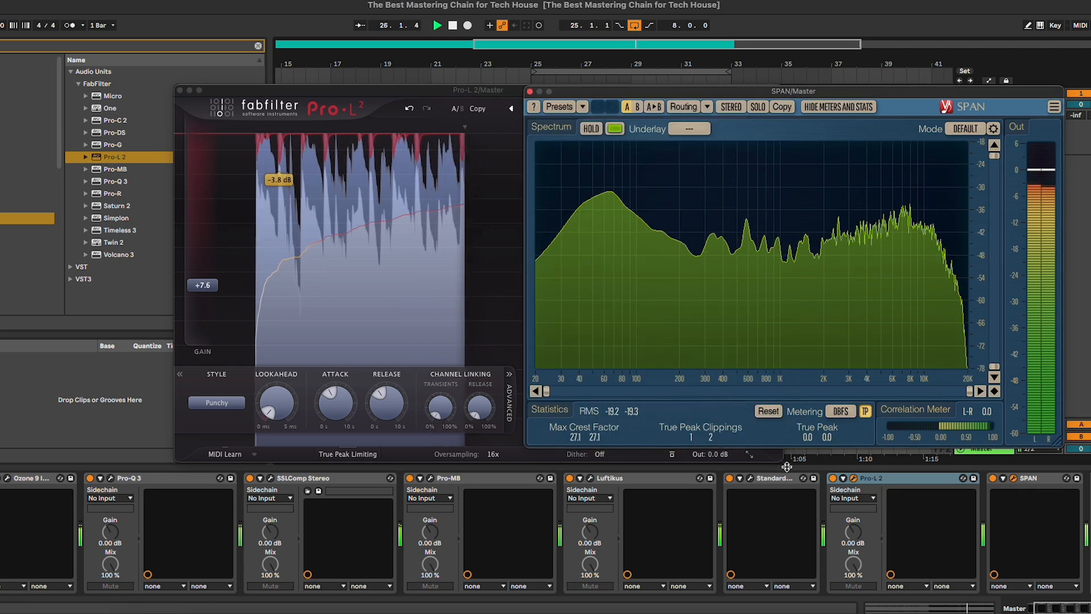
- Raise Pro-L 2's gain in small increments to about 8.2 dB, resetting SPAN's statistics to check the RMS level after each change
click(768, 414)
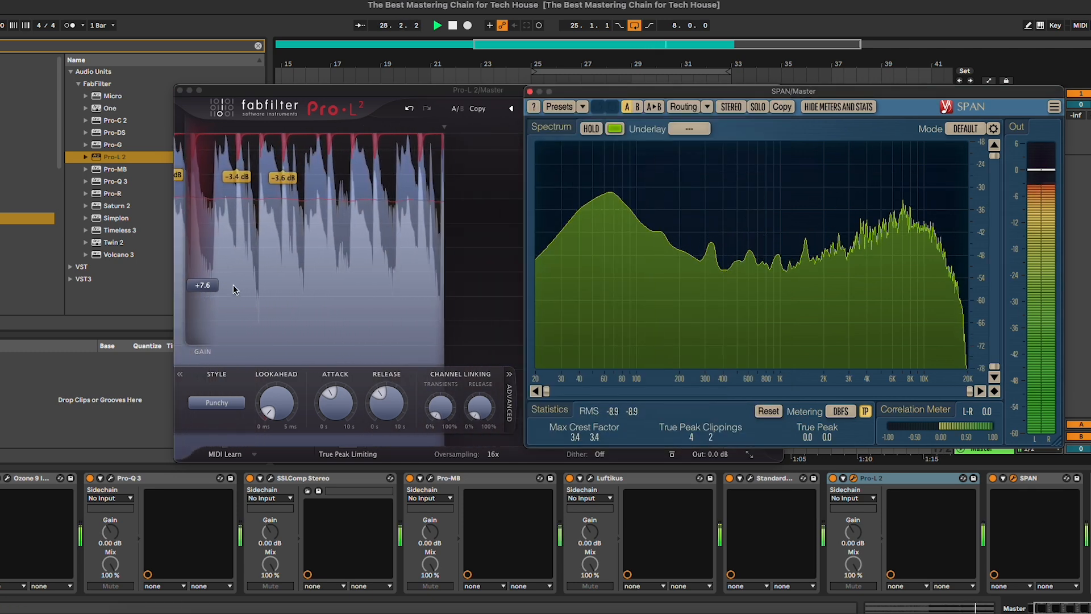
mouse_move(213, 289)
drag(210, 287, 213, 284)
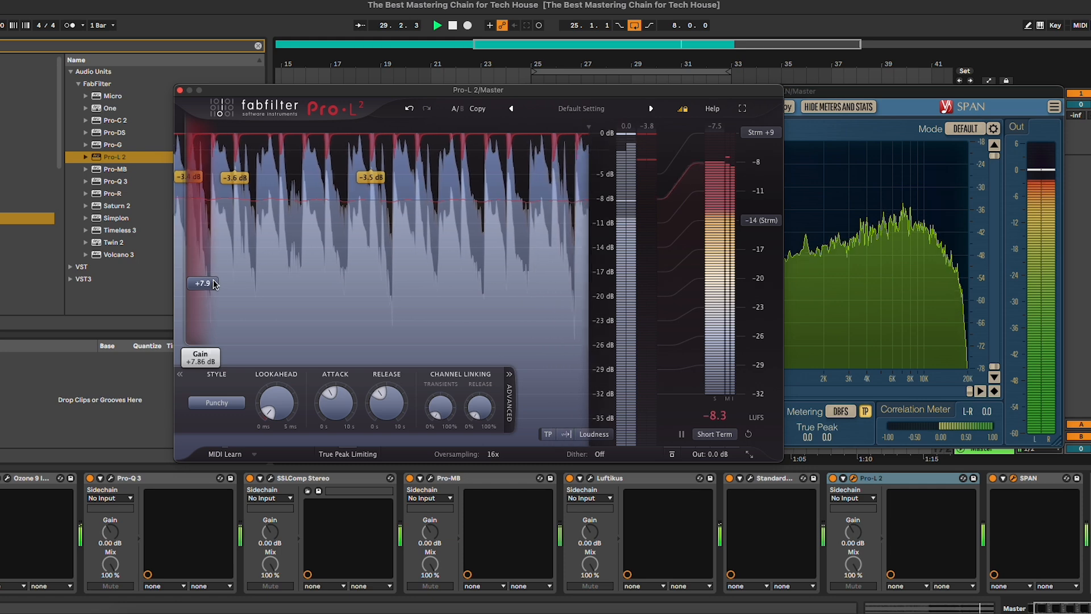
click(797, 426)
click(768, 411)
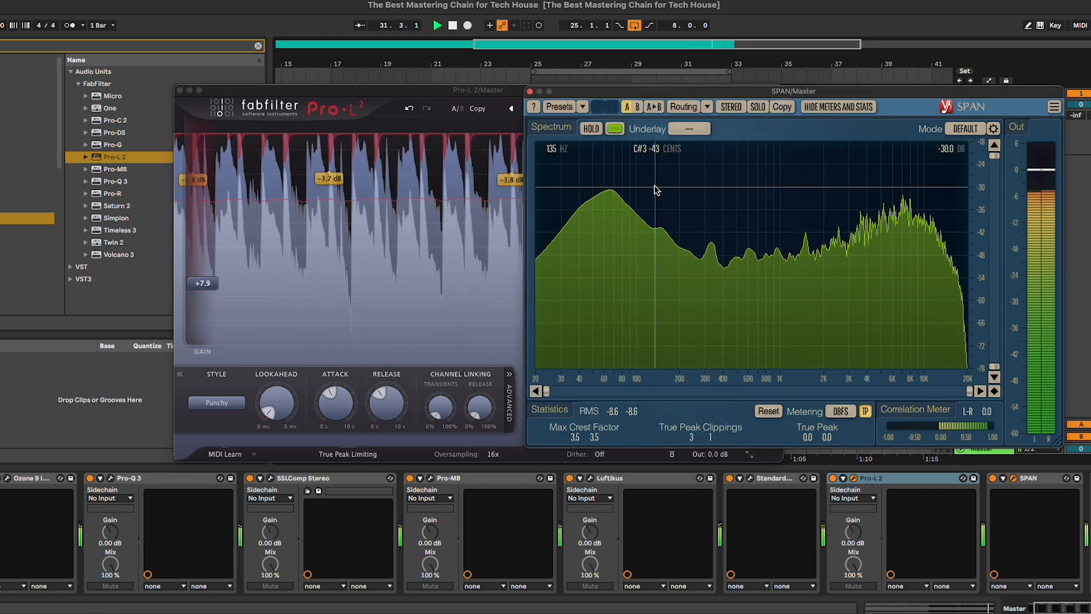
drag(212, 285, 215, 284)
click(800, 429)
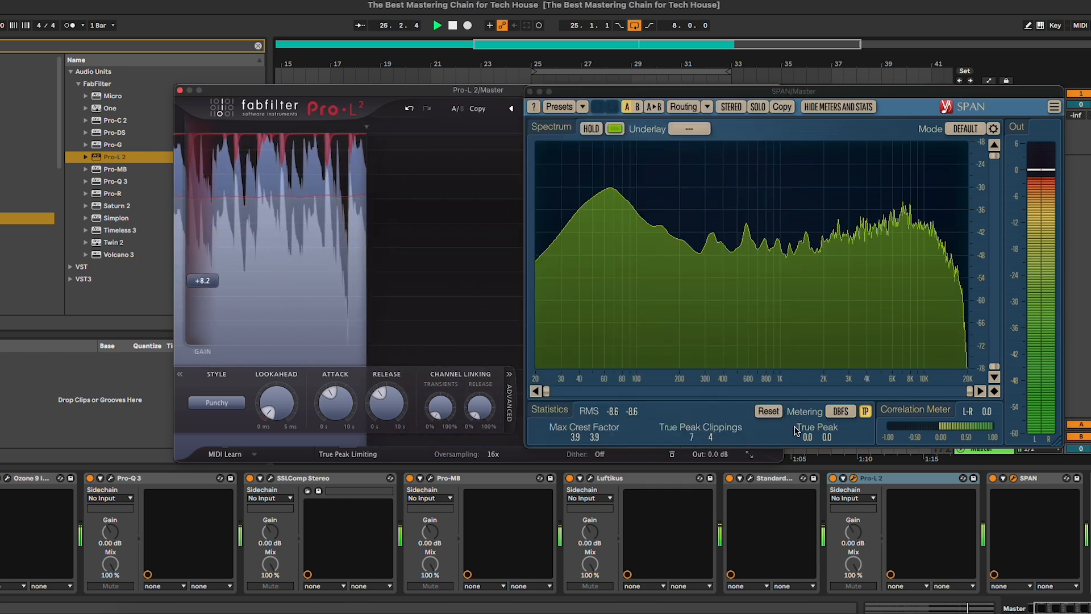
click(768, 411)
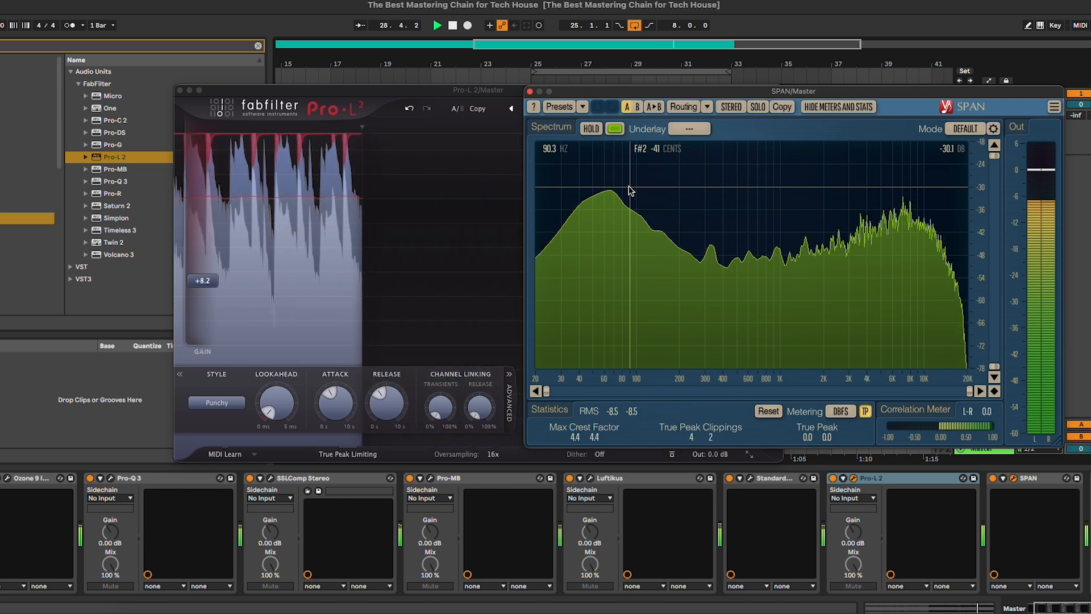
- Stop playback and close the SPAN and Pro-L 2 windows
key(space)
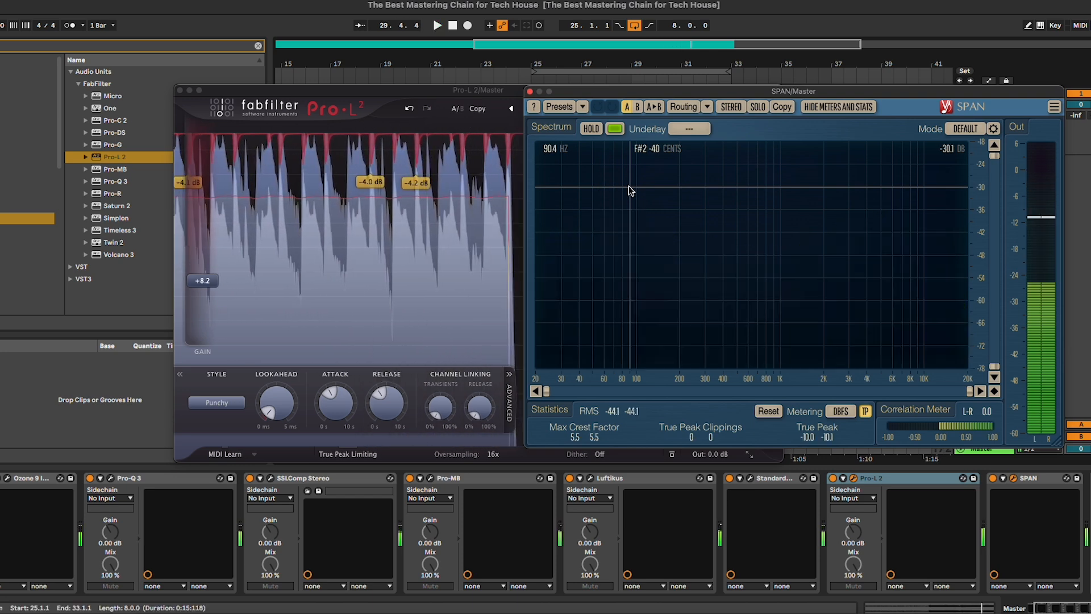
click(532, 92)
click(853, 479)
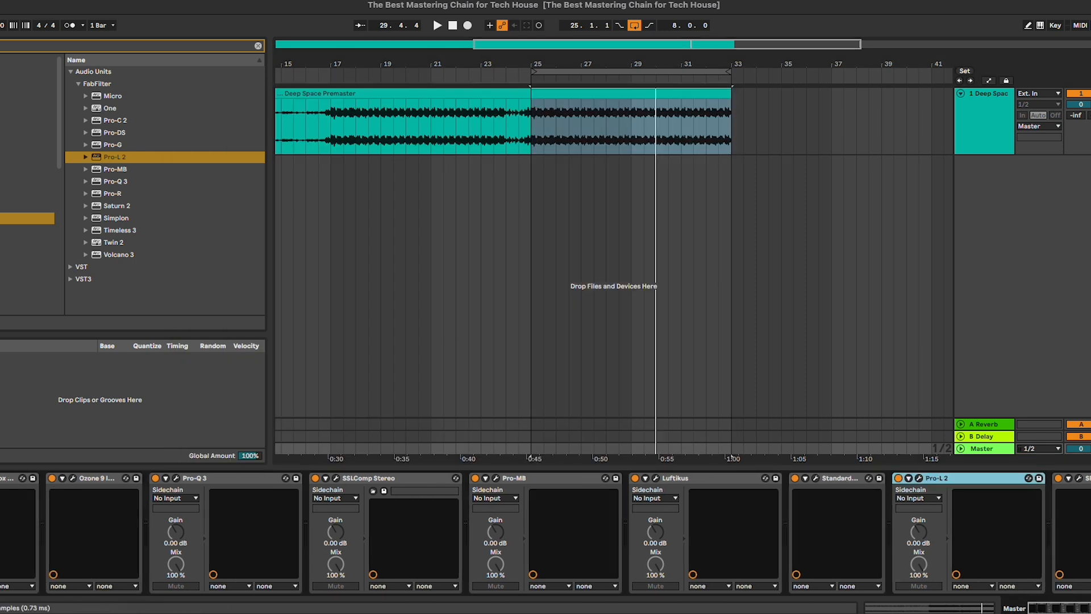
- Select the Master chain's devices up to Pro-L 2 and listen to a short part of the loop
key(super+a)
key(space)
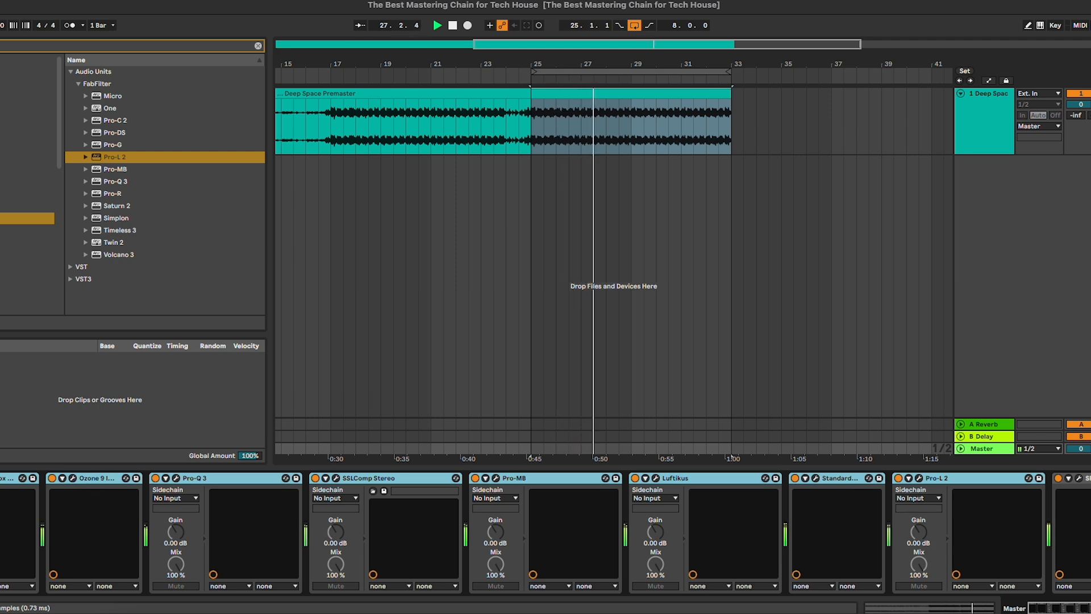
scroll(492, 297, left, 3)
key(space)
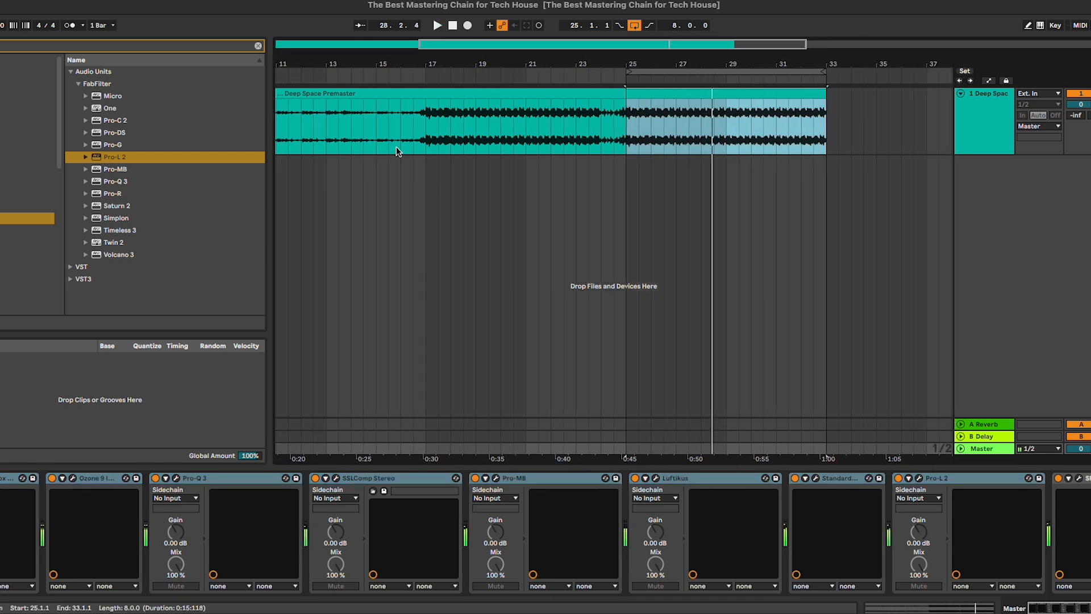
- Turn off the arrangement loop and play the Deep Space Premaster track from bar 13 through the drop
scroll(396, 147, left, 3)
click(403, 121)
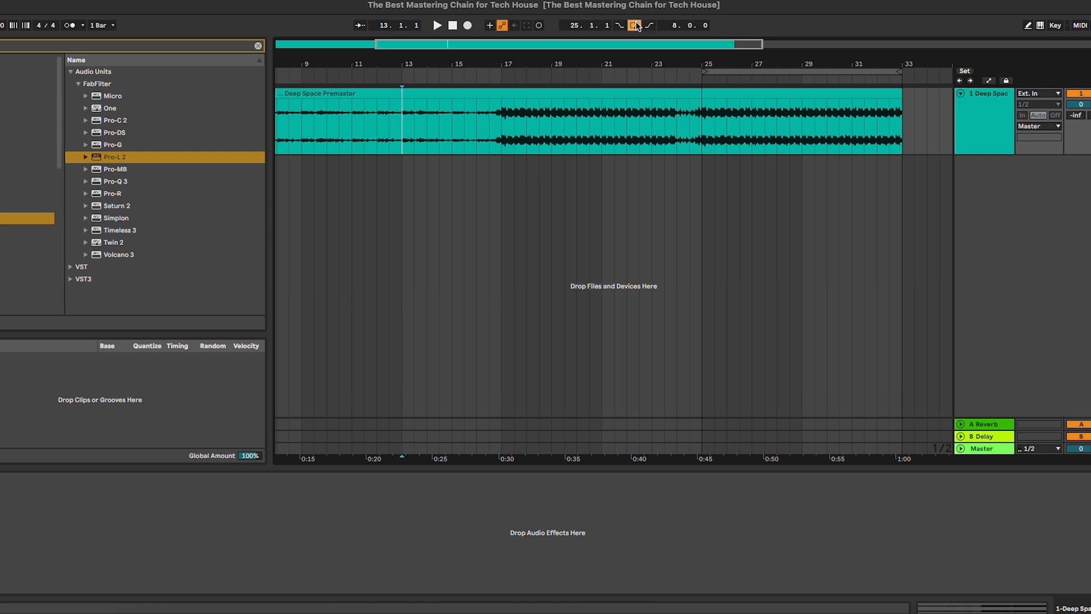
click(634, 25)
key(space)
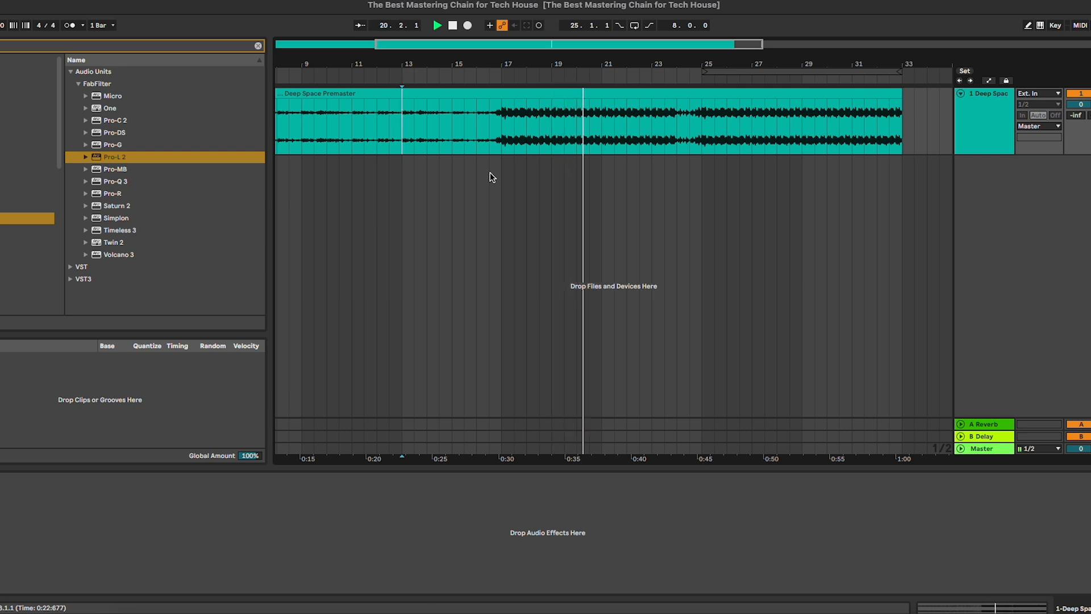
key(space)
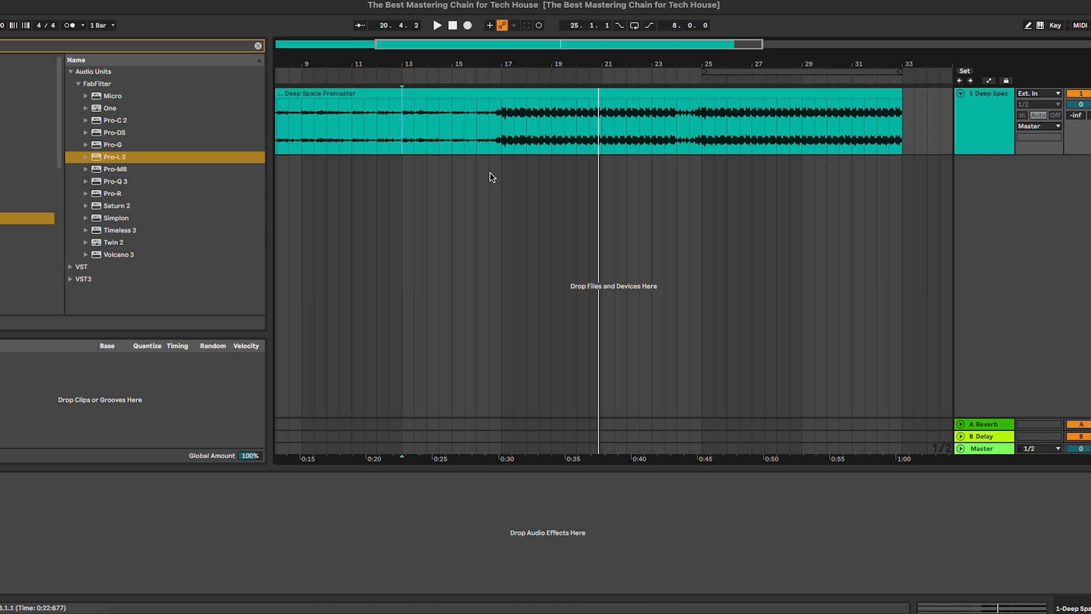
- Show the Master track's device chain and look over its devices from StandardCLIP back to Luftikus
click(983, 449)
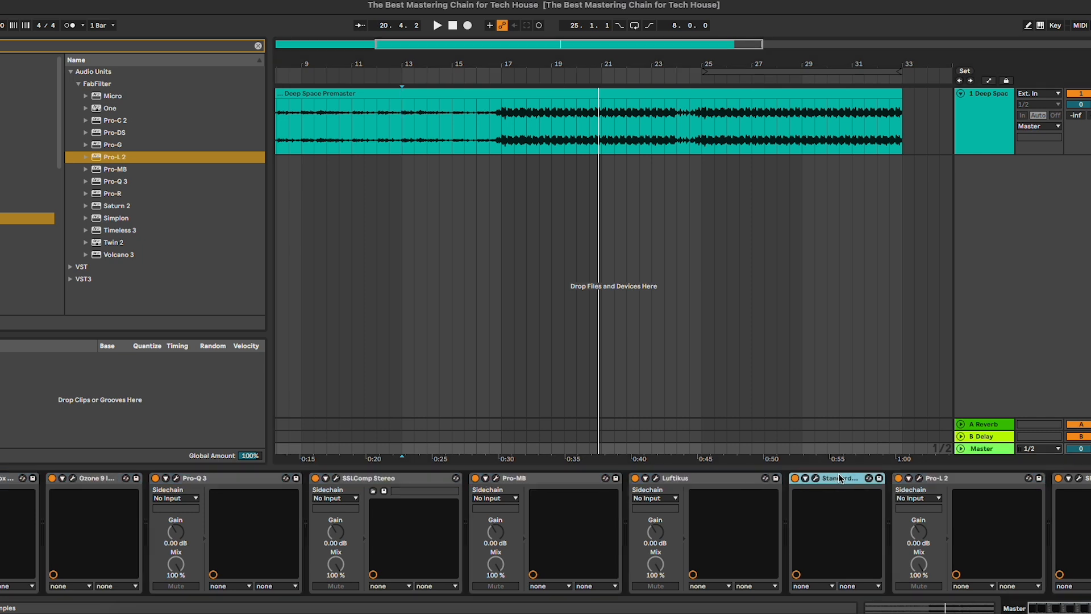
click(676, 484)
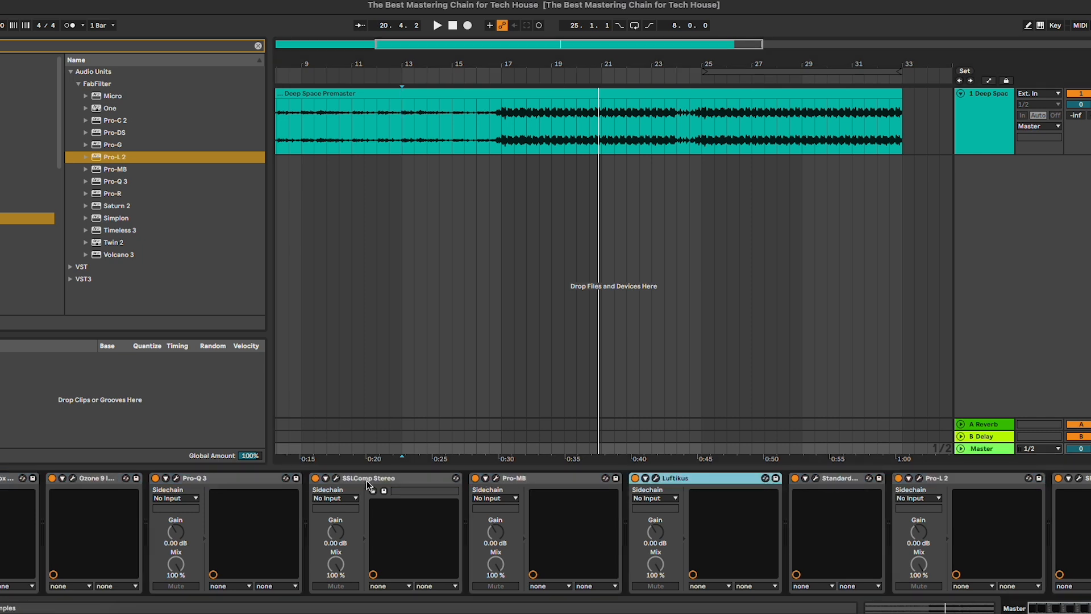